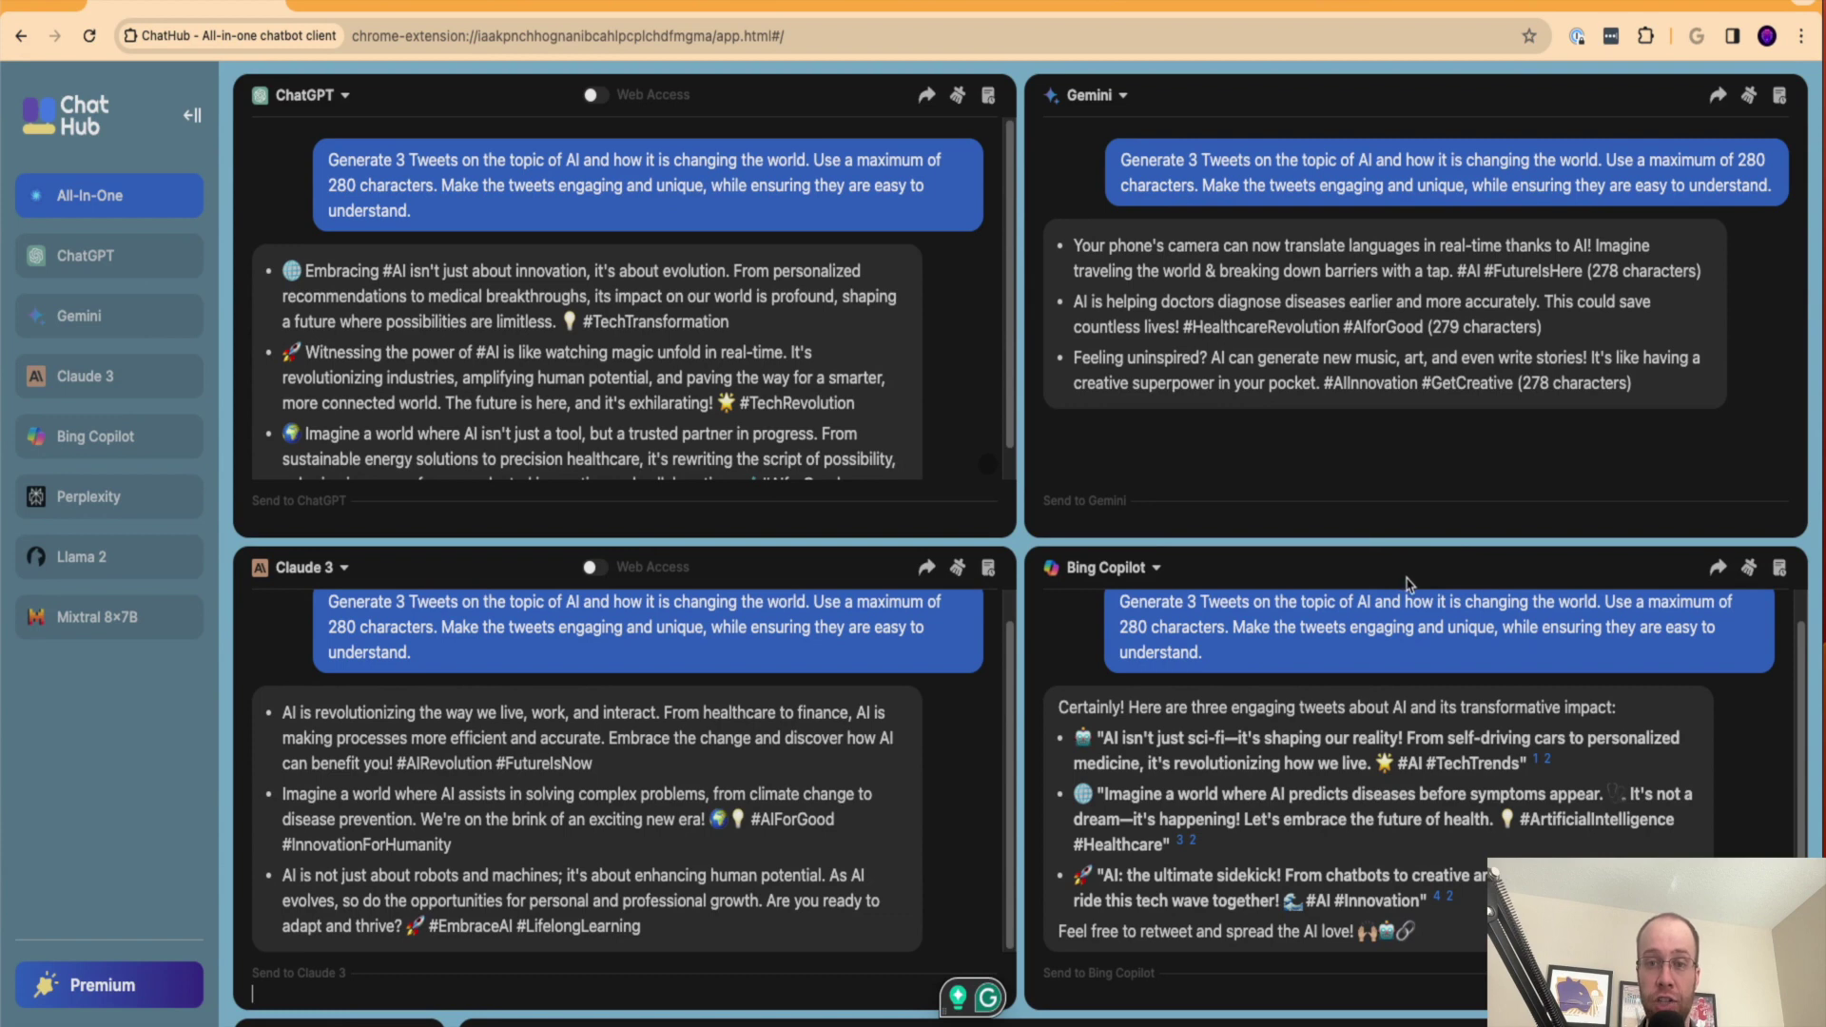
Step: Glance at the AI Side Hustles guide, then open ChatHub's Chrome Web Store listing
click(395, 7)
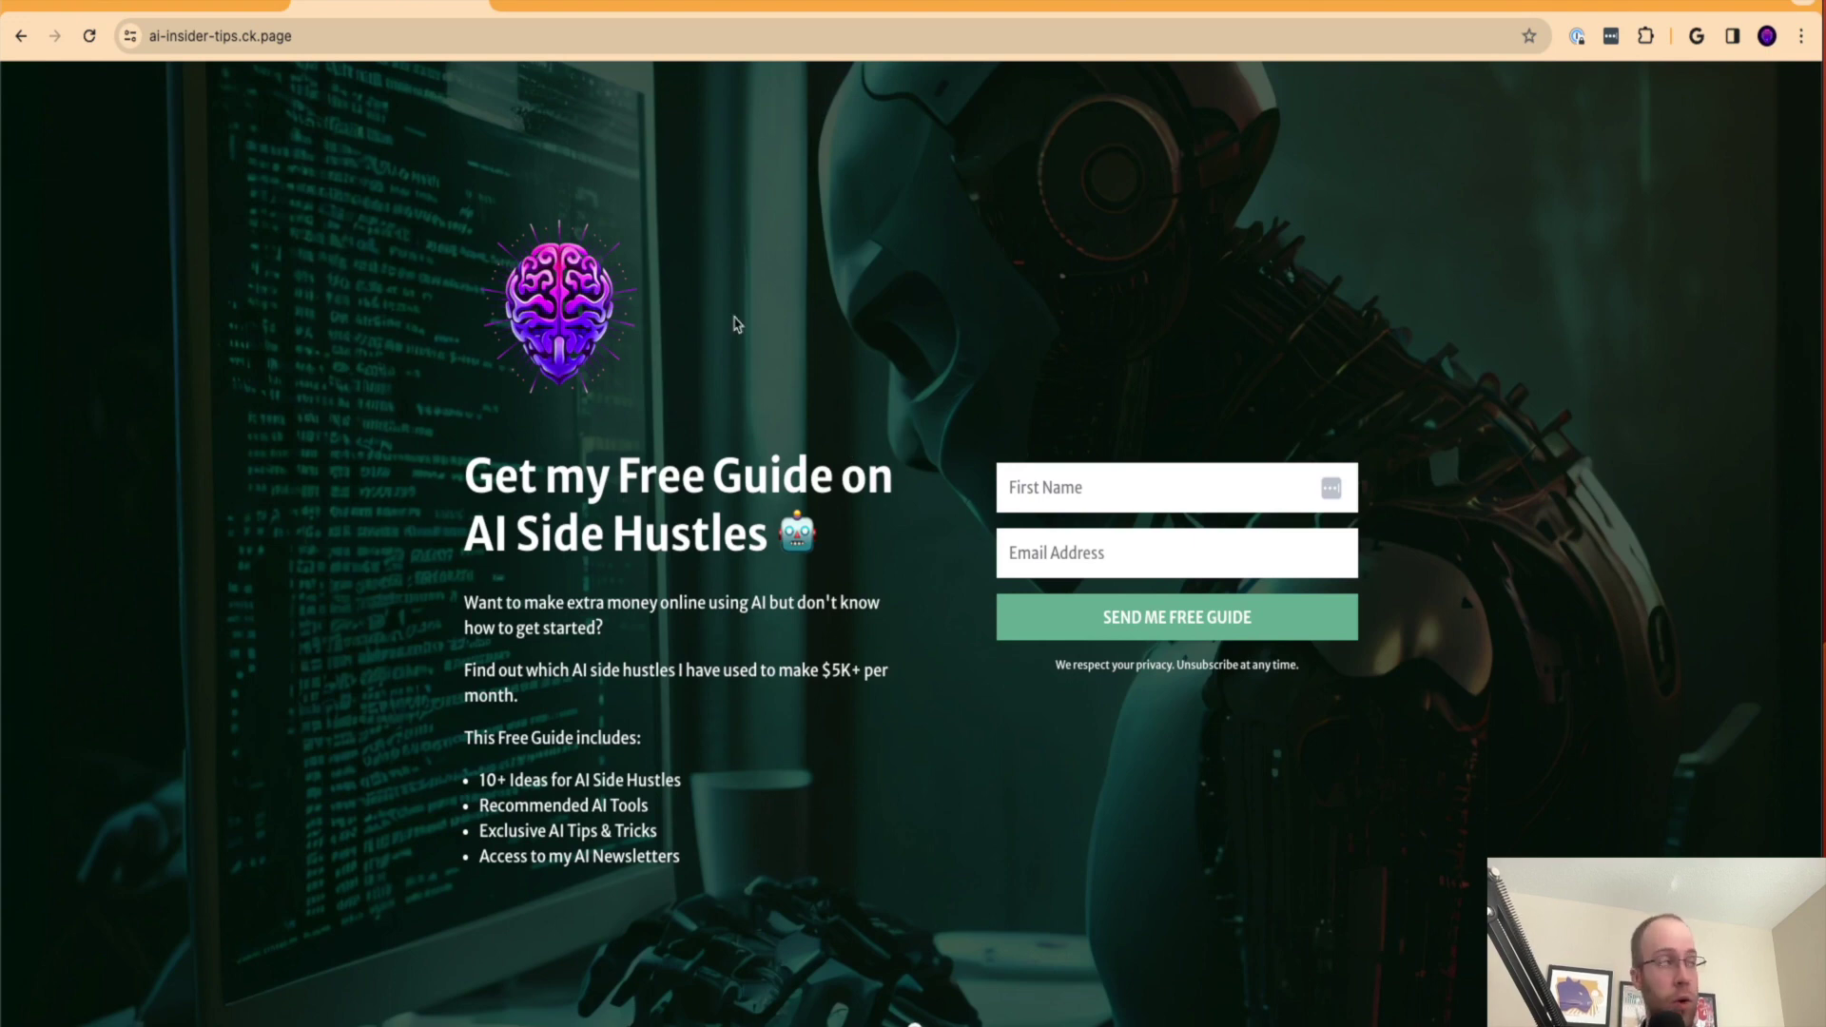
click(160, 4)
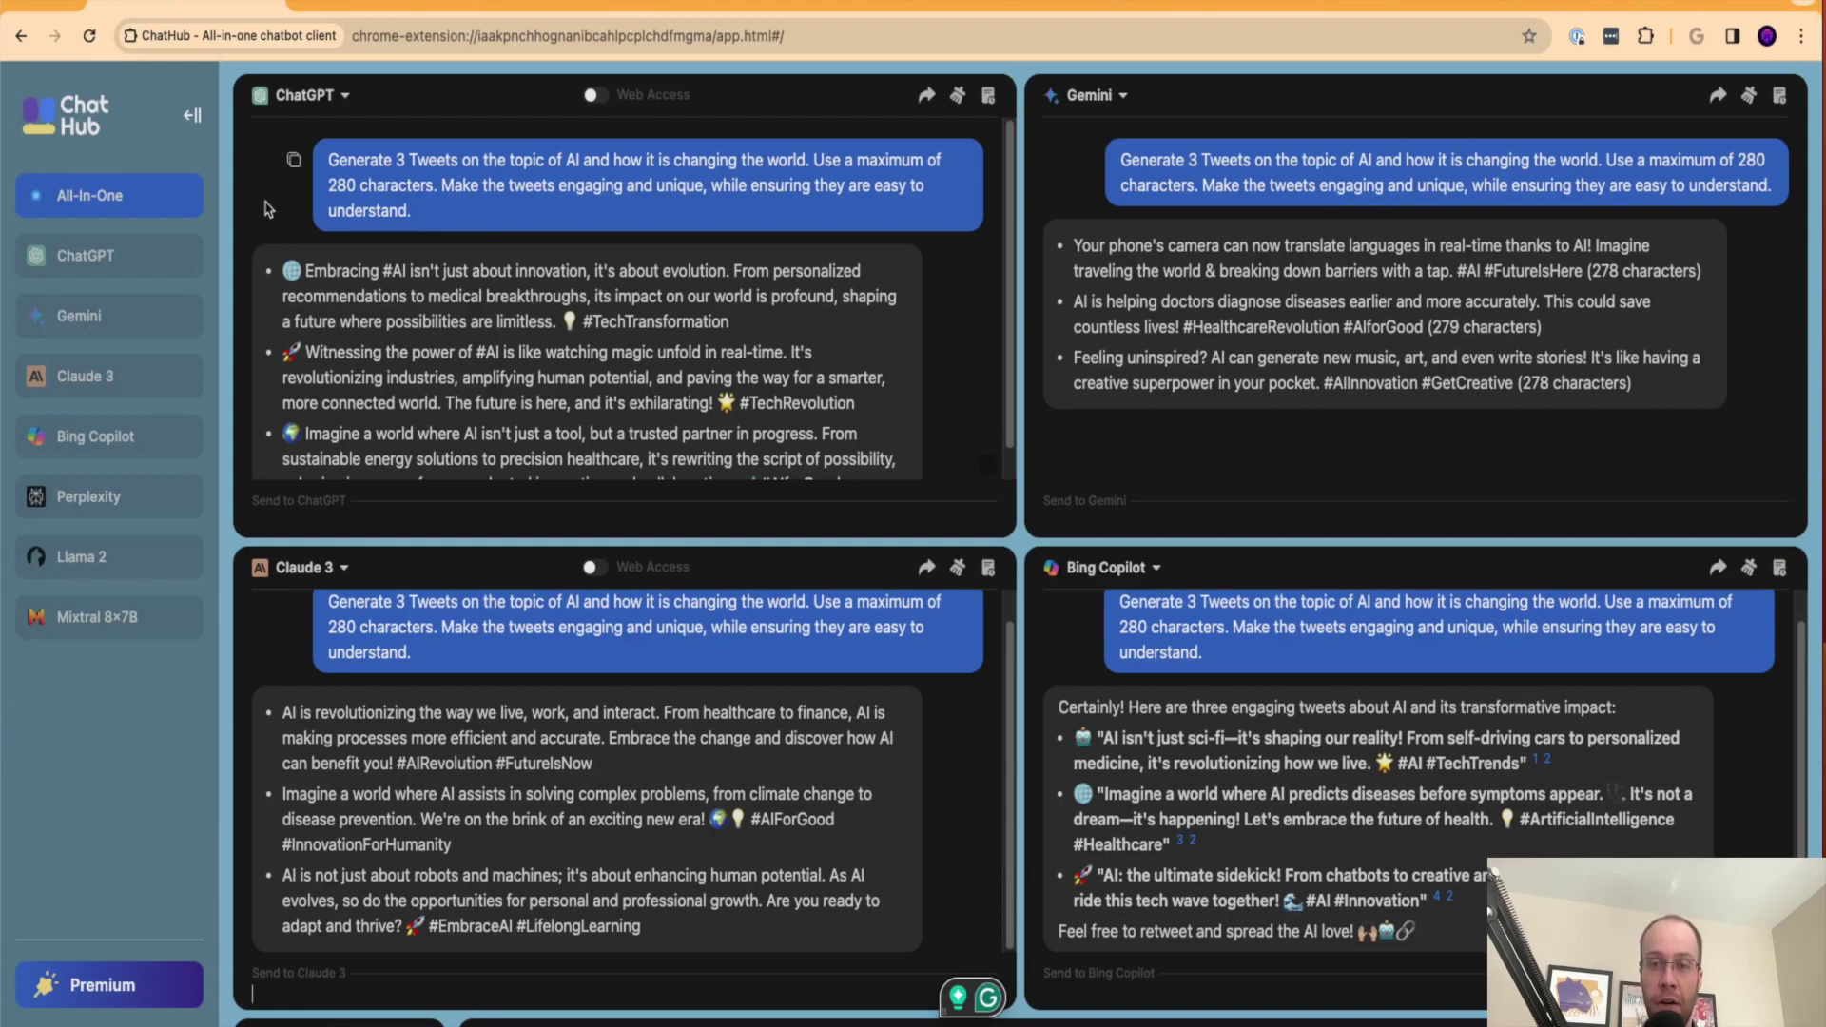
click(571, 6)
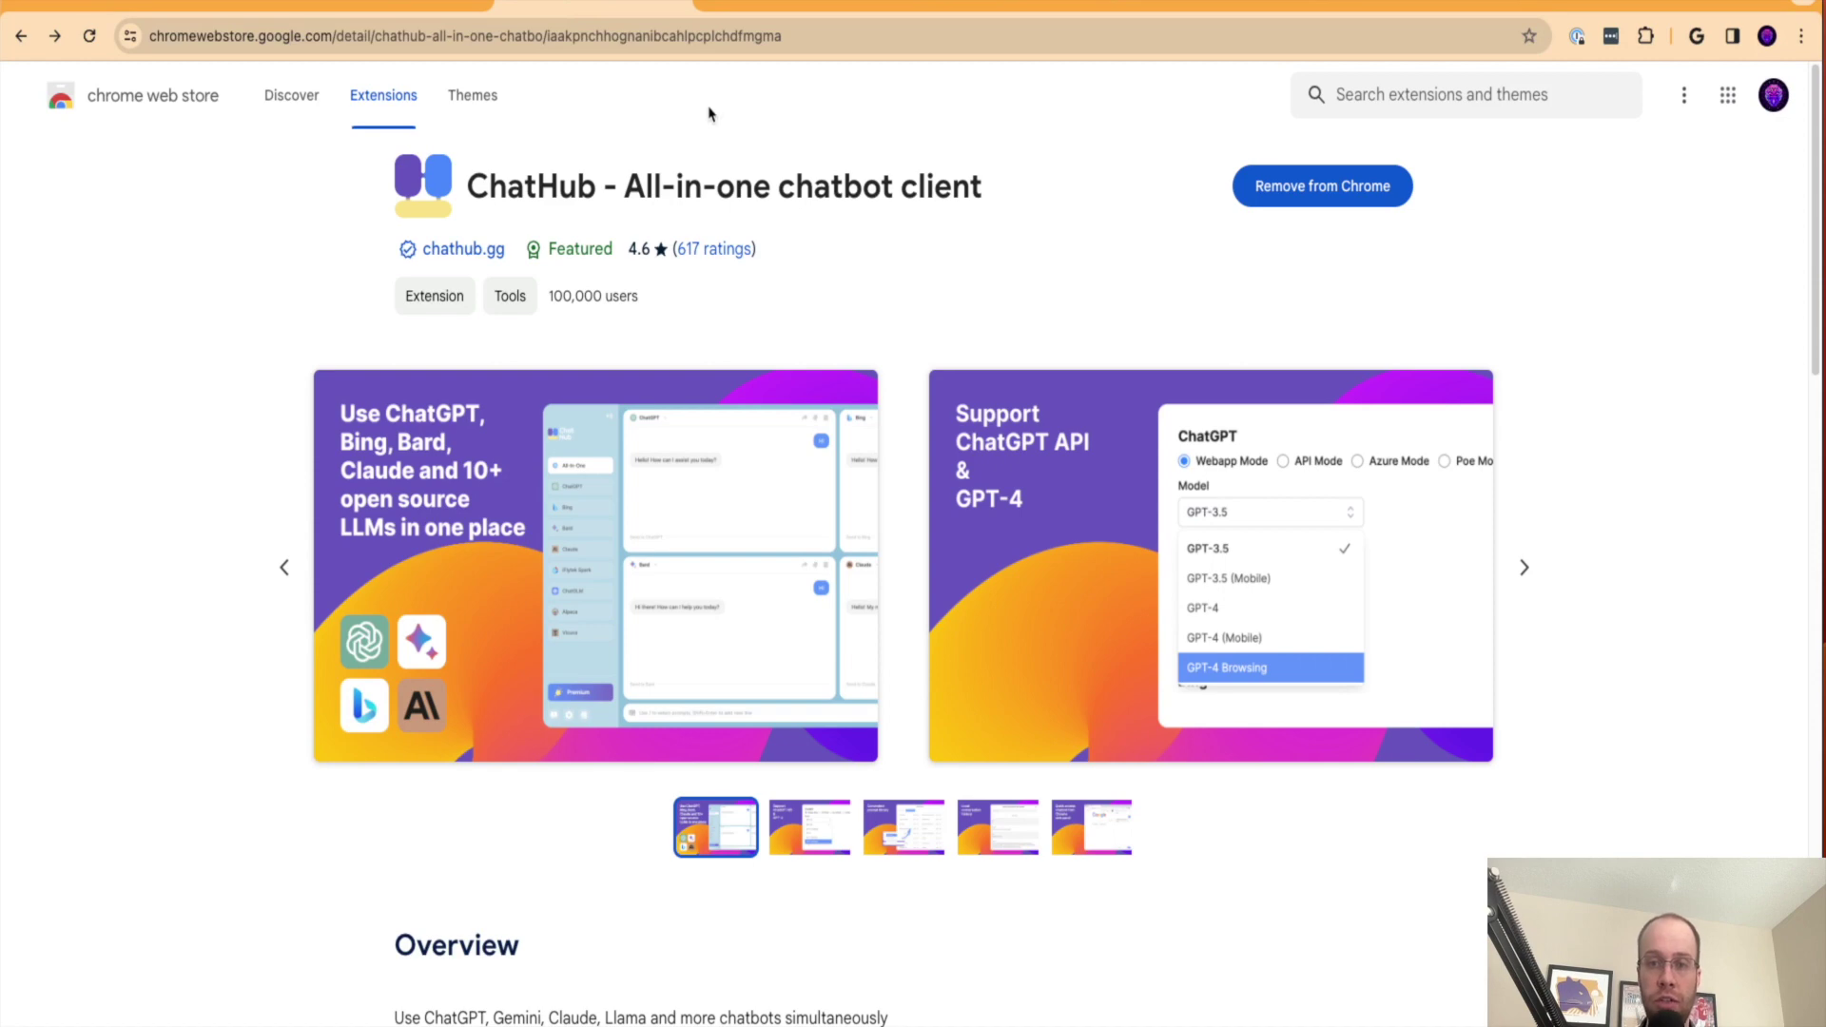
click(1423, 105)
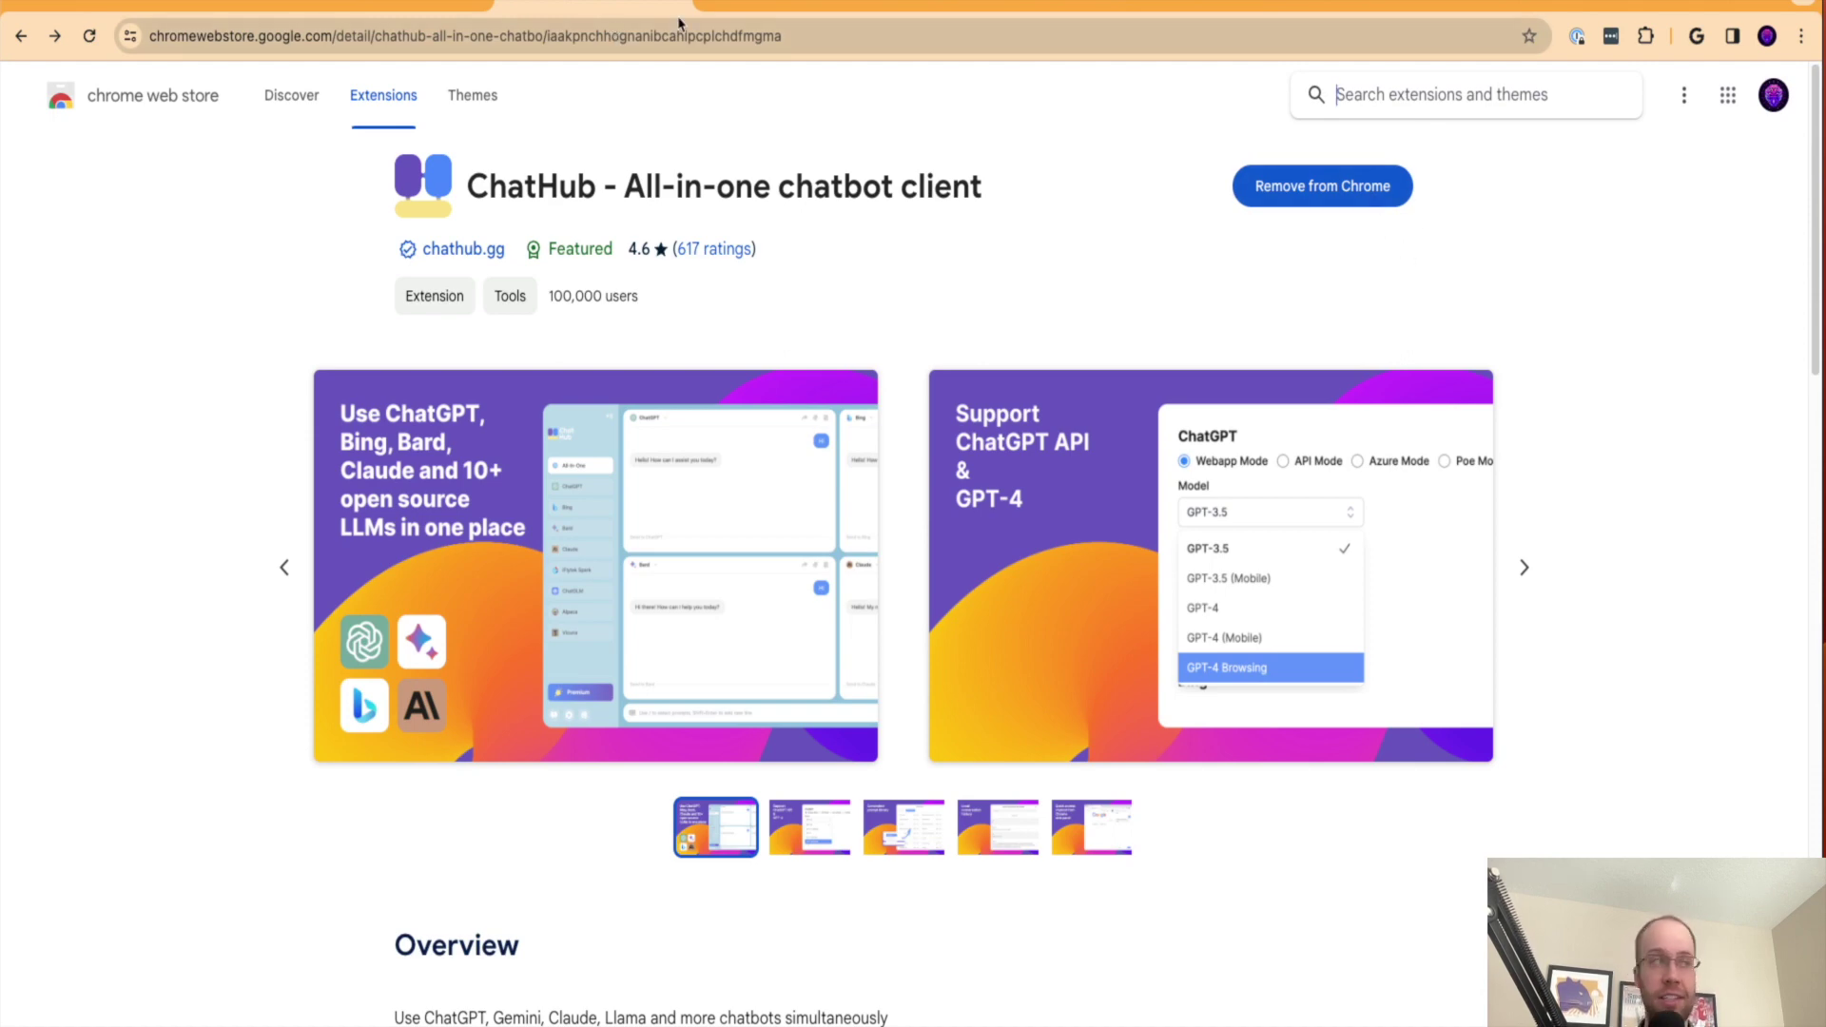
Step: Browse the chathub.gg homepage, then go back to the store listing
click(739, 6)
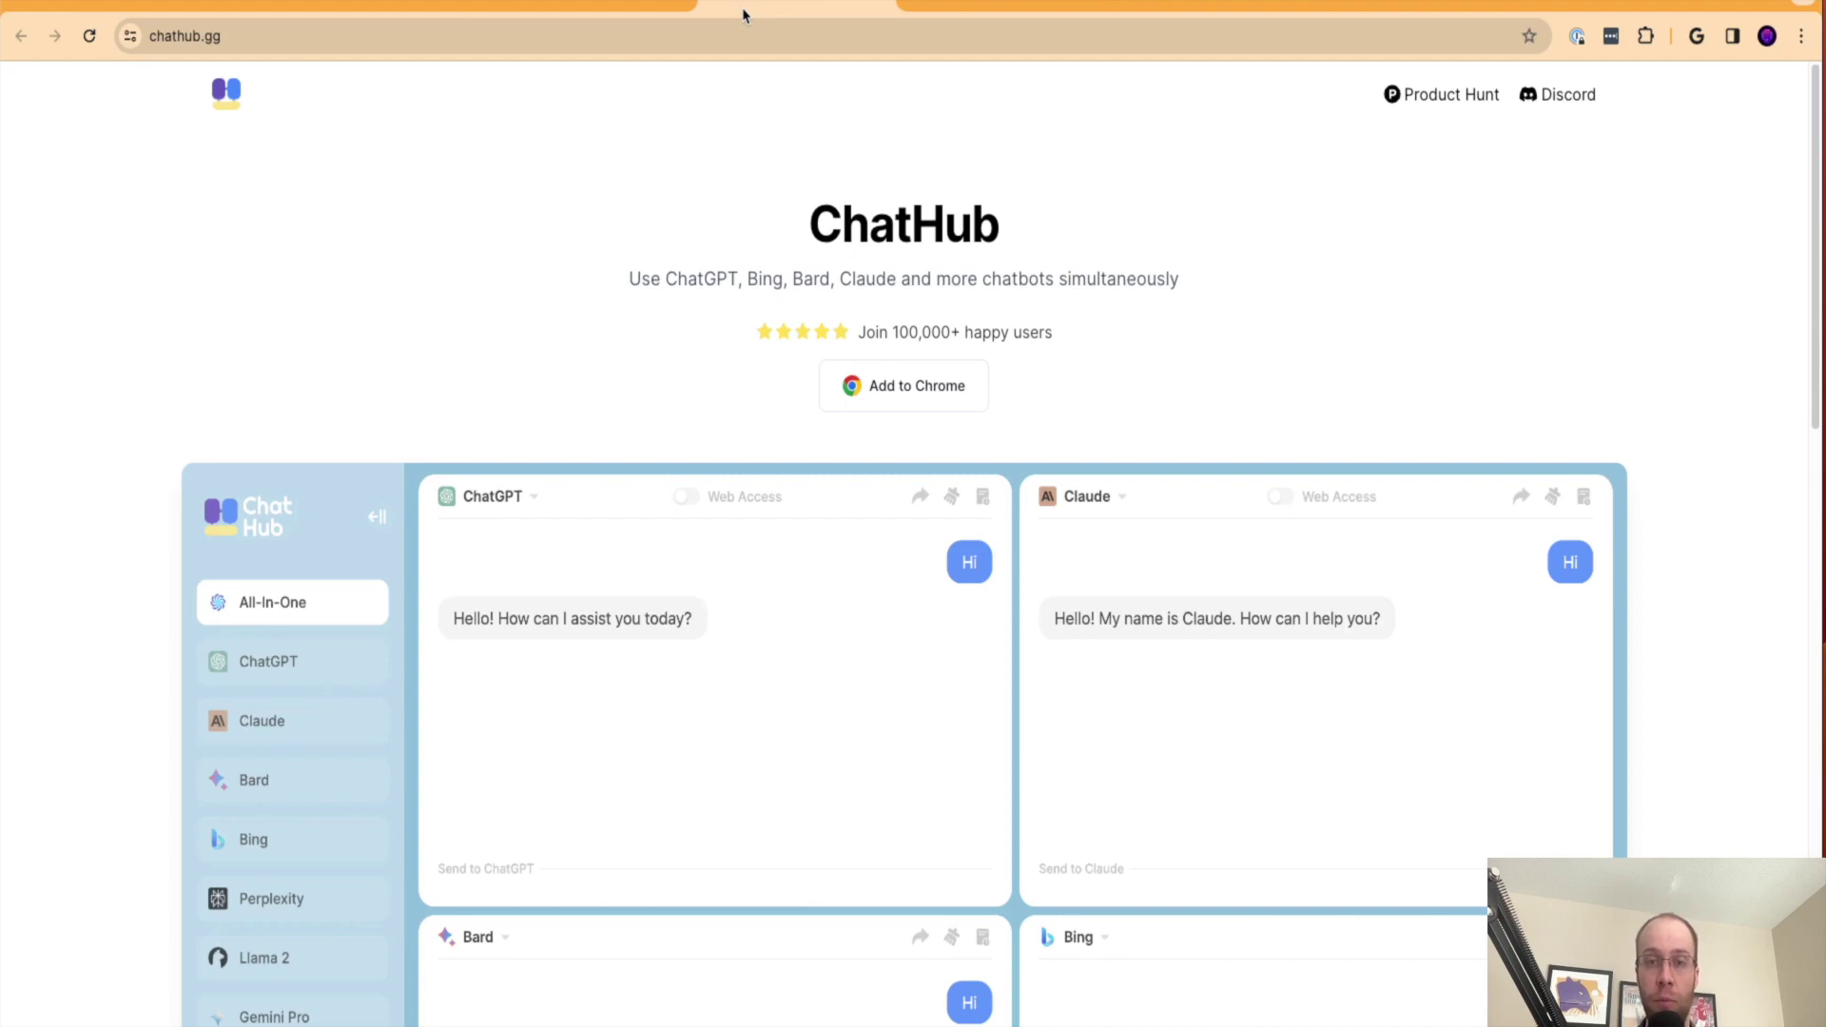
scroll(1146, 419, down, 15)
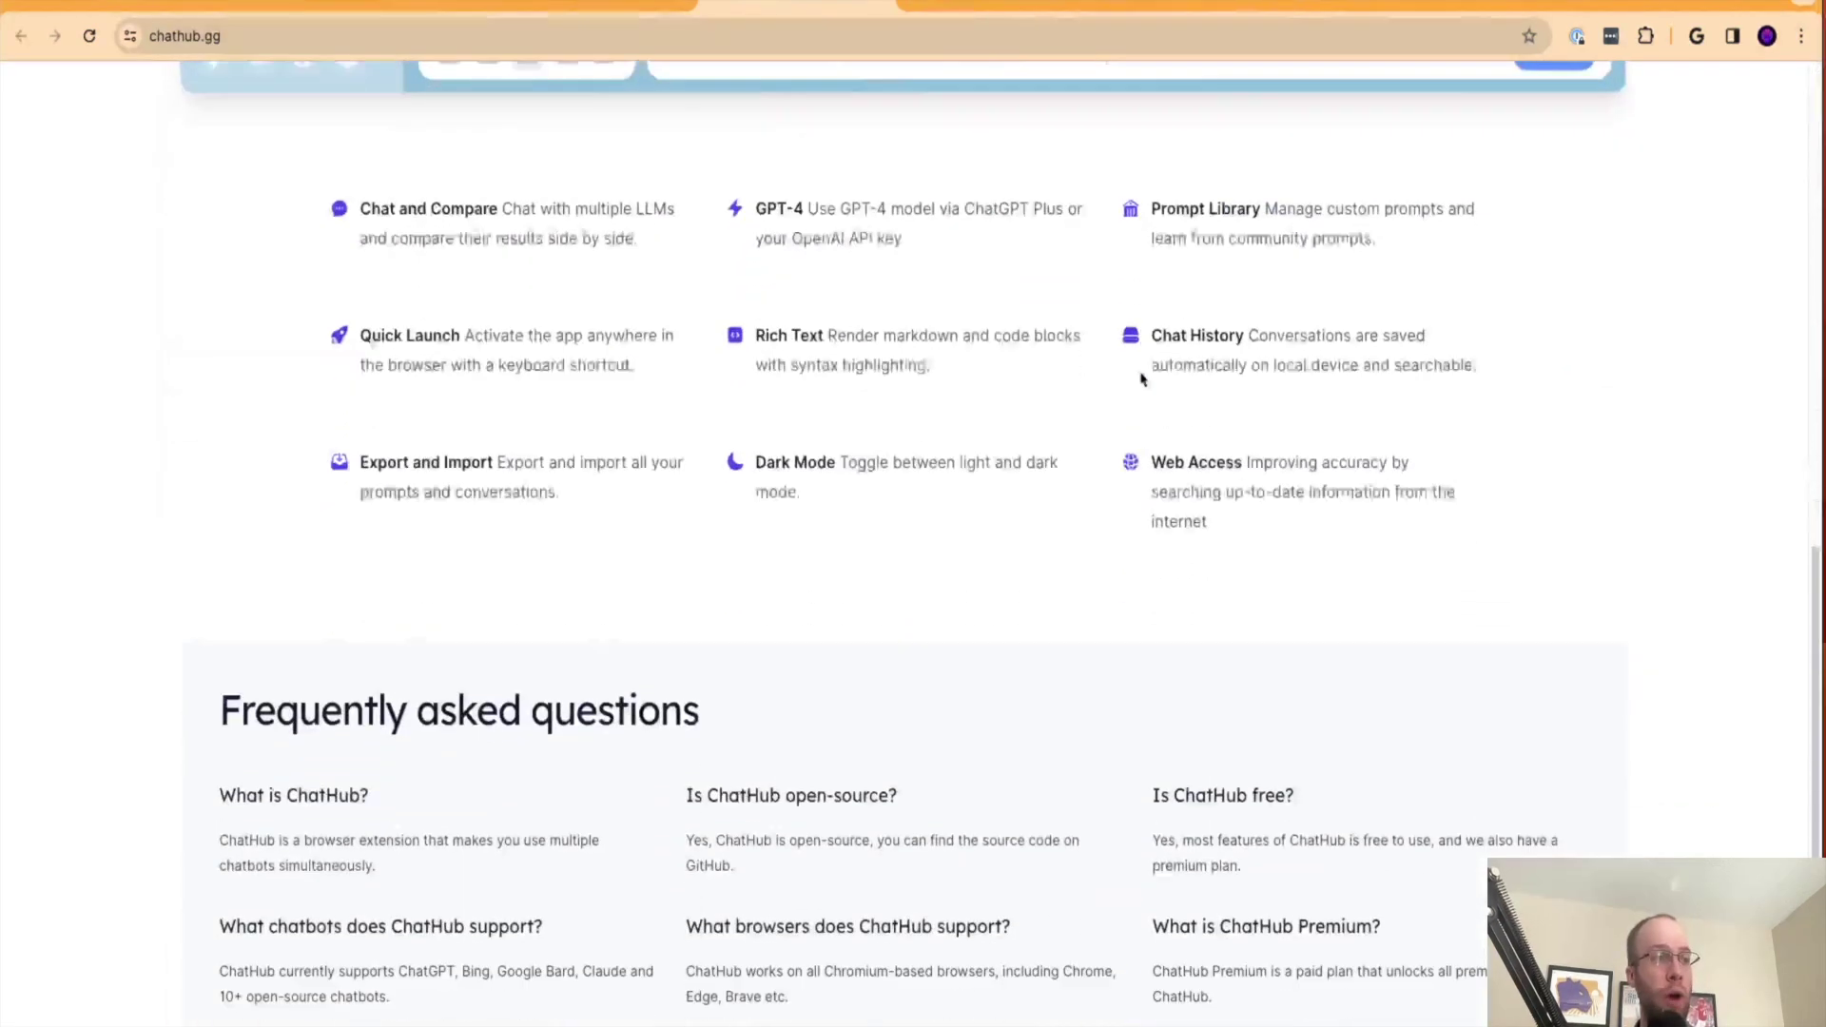
scroll(1149, 466, down, 4)
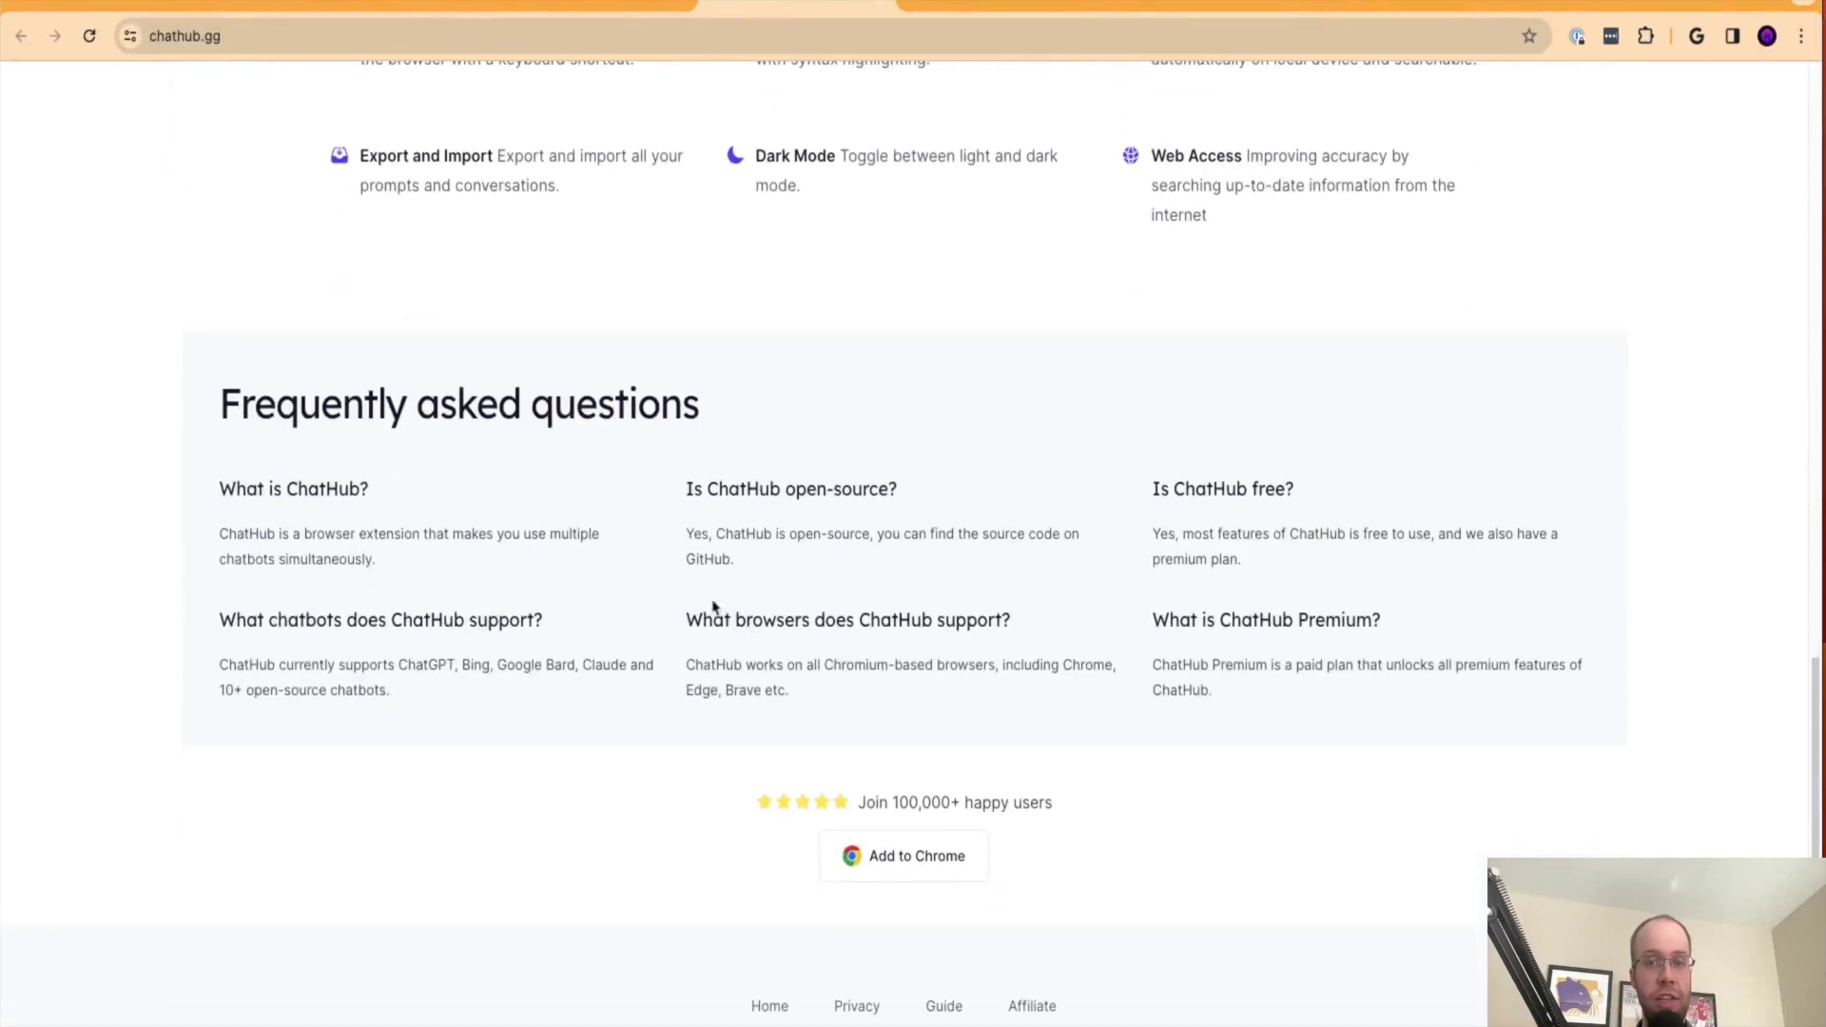
scroll(1164, 495, up, 15)
click(595, 7)
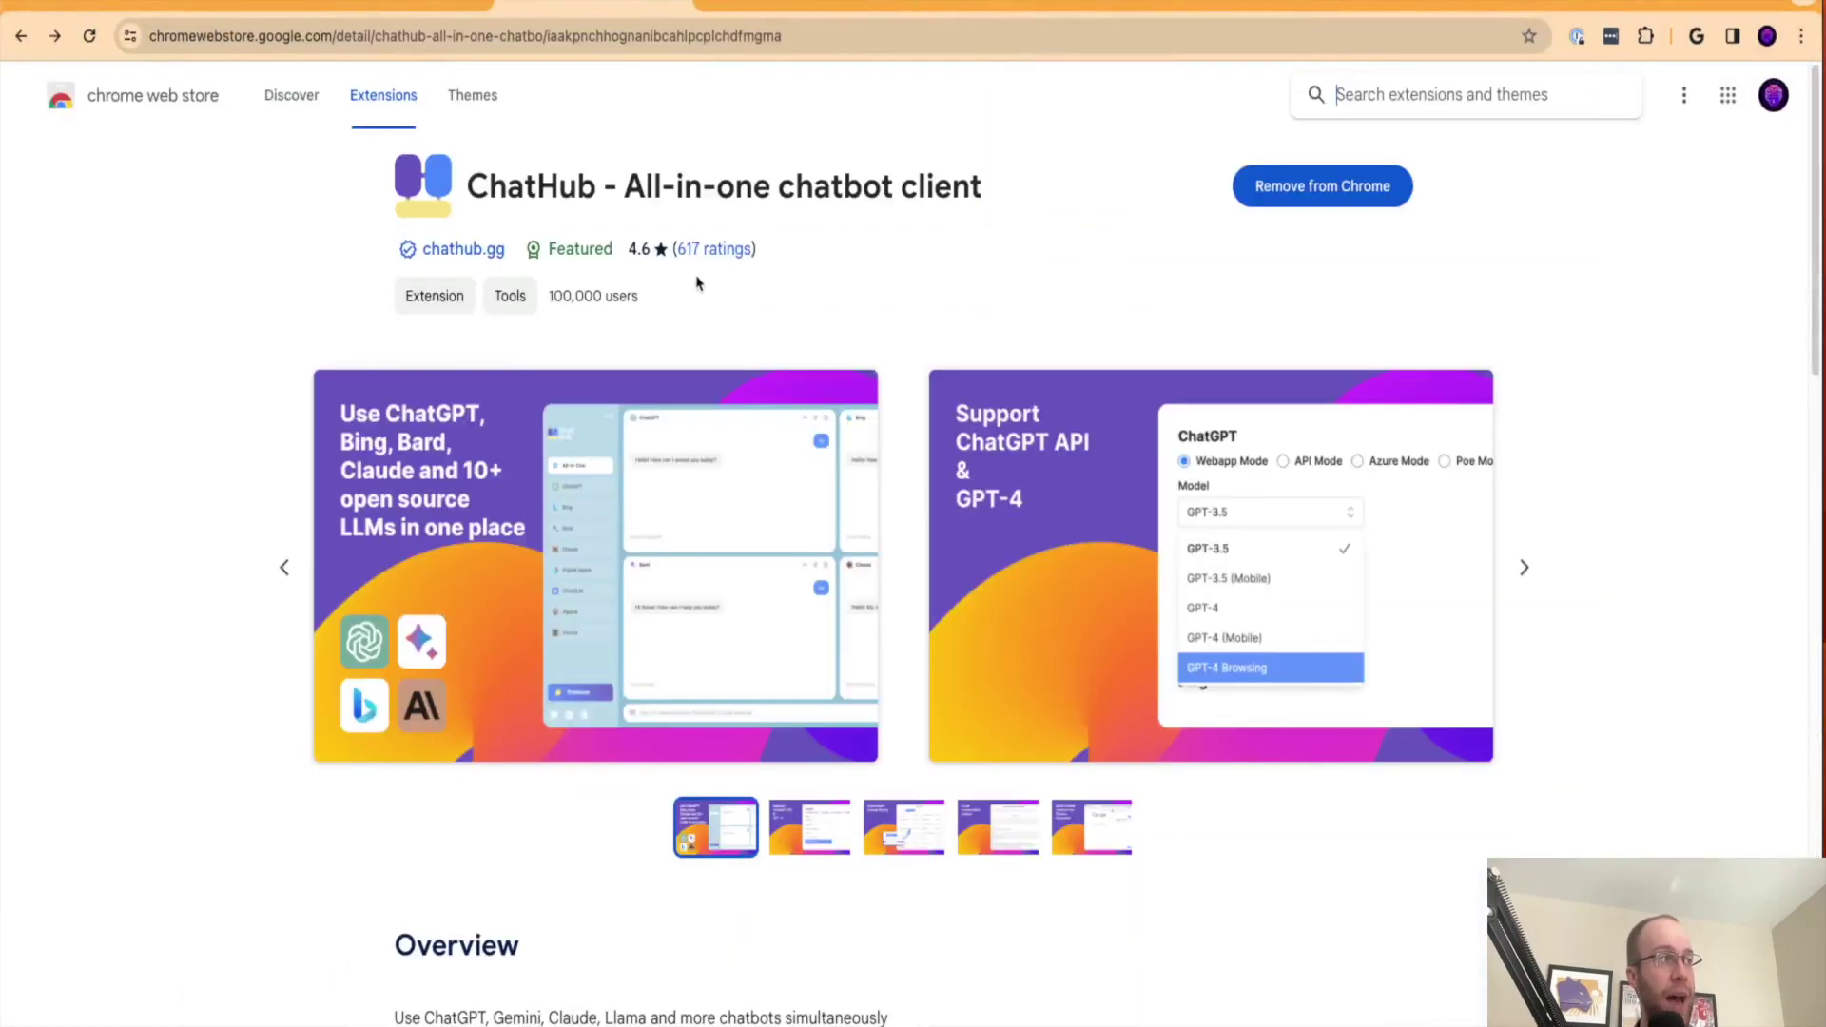
Step: Highlight the listing's 4.6 rating and its 100,000 users count
drag(627, 249, 656, 271)
click(657, 271)
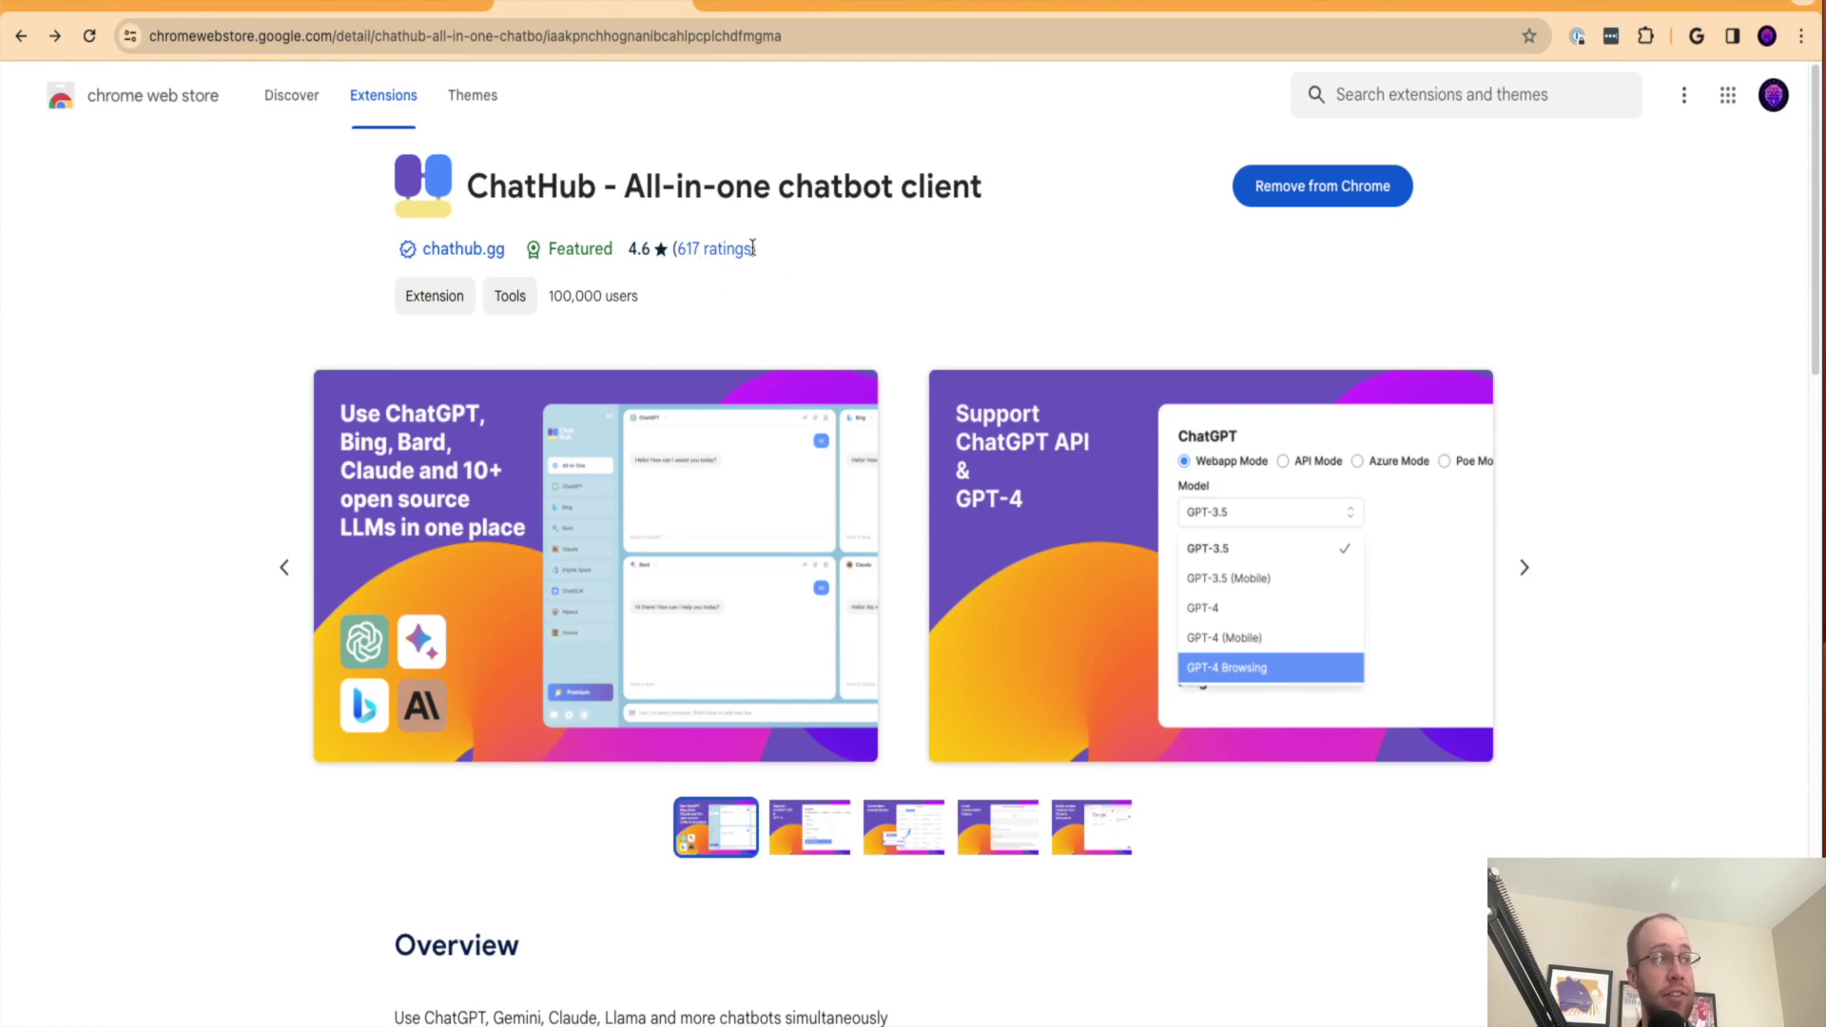
drag(666, 304, 557, 296)
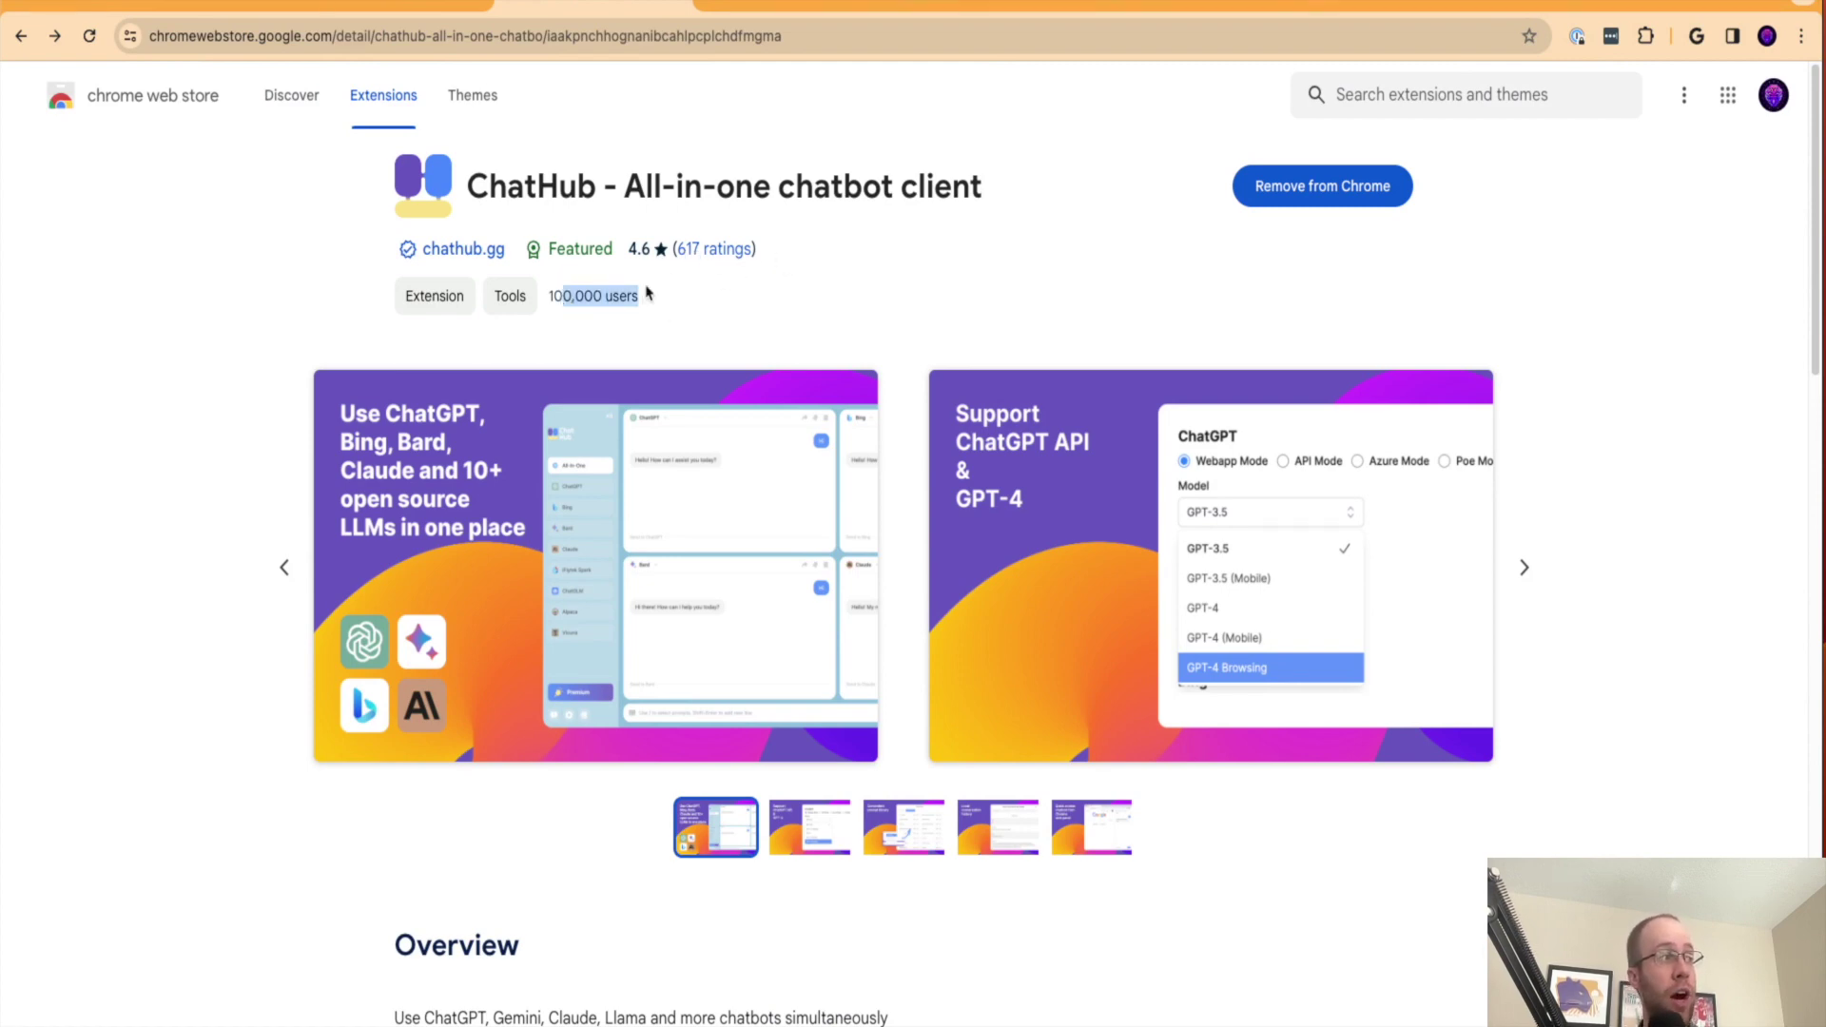
click(649, 294)
scroll(666, 293, down, 3)
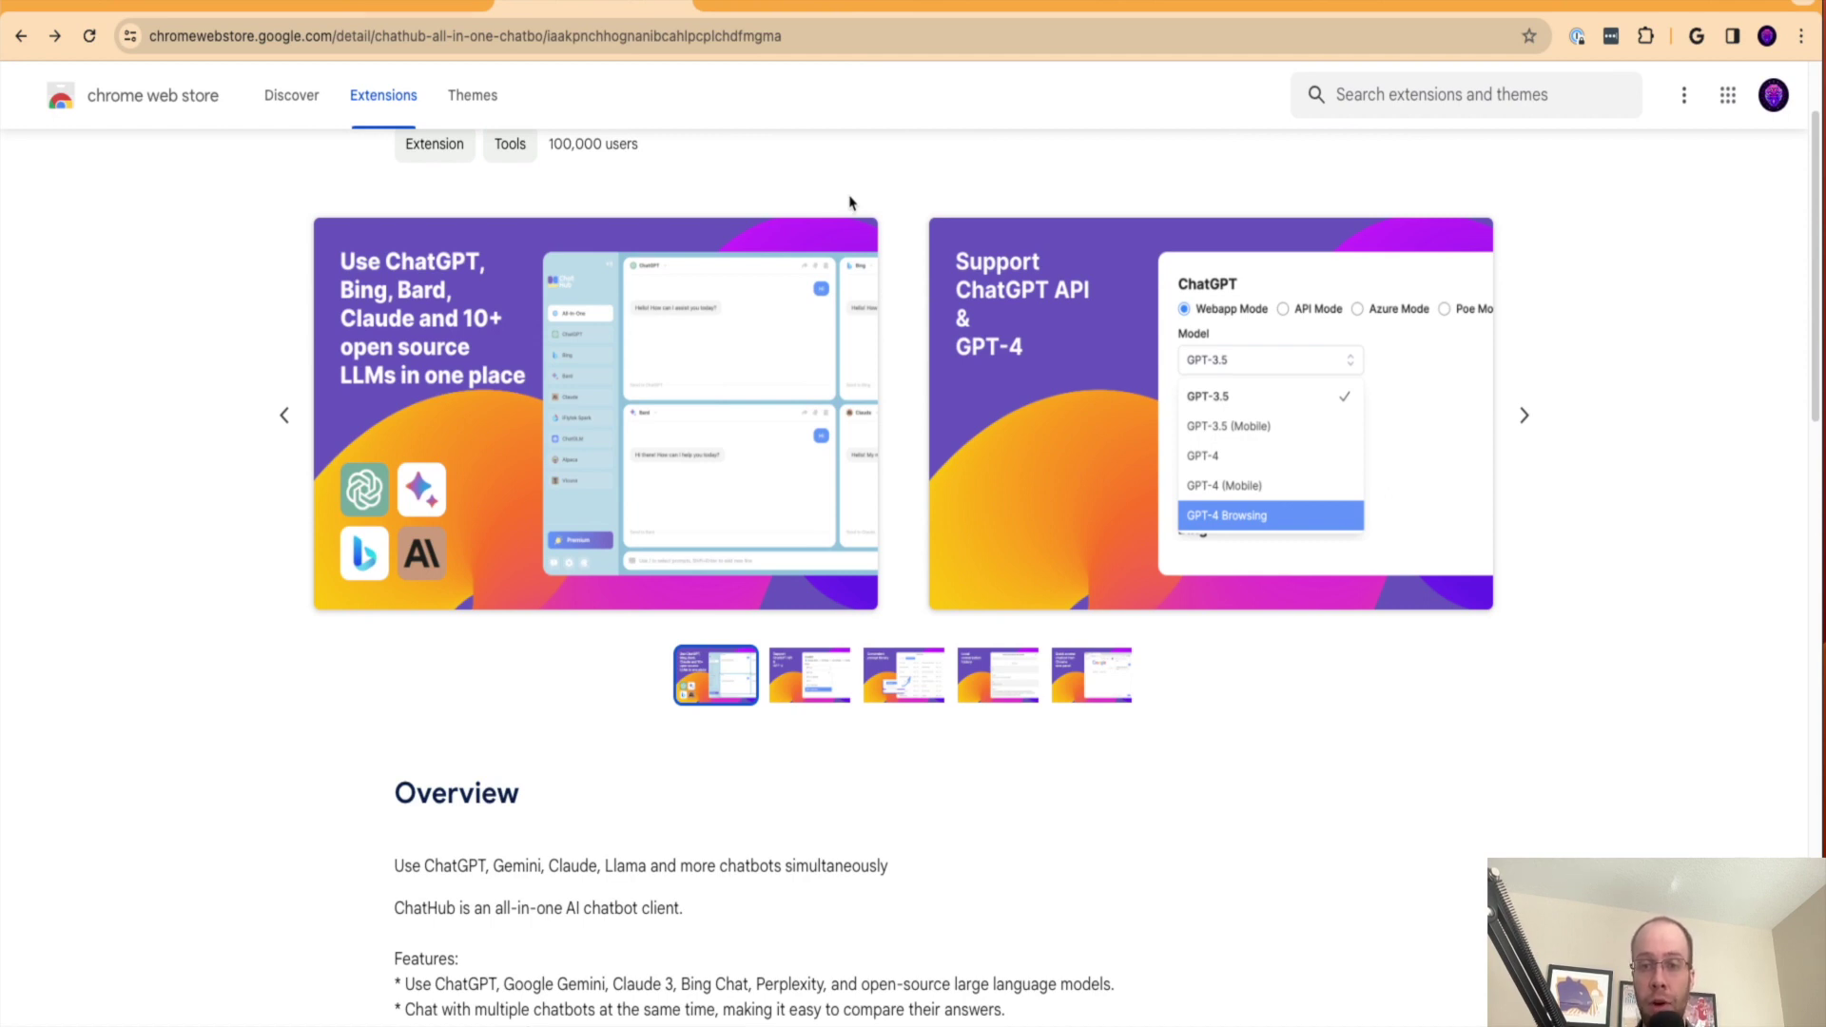
Step: Empty the ChatGPT, Gemini, Bing Copilot and Claude 3 panels, then switch to the Prompts & Benchmarks sheet
click(220, 8)
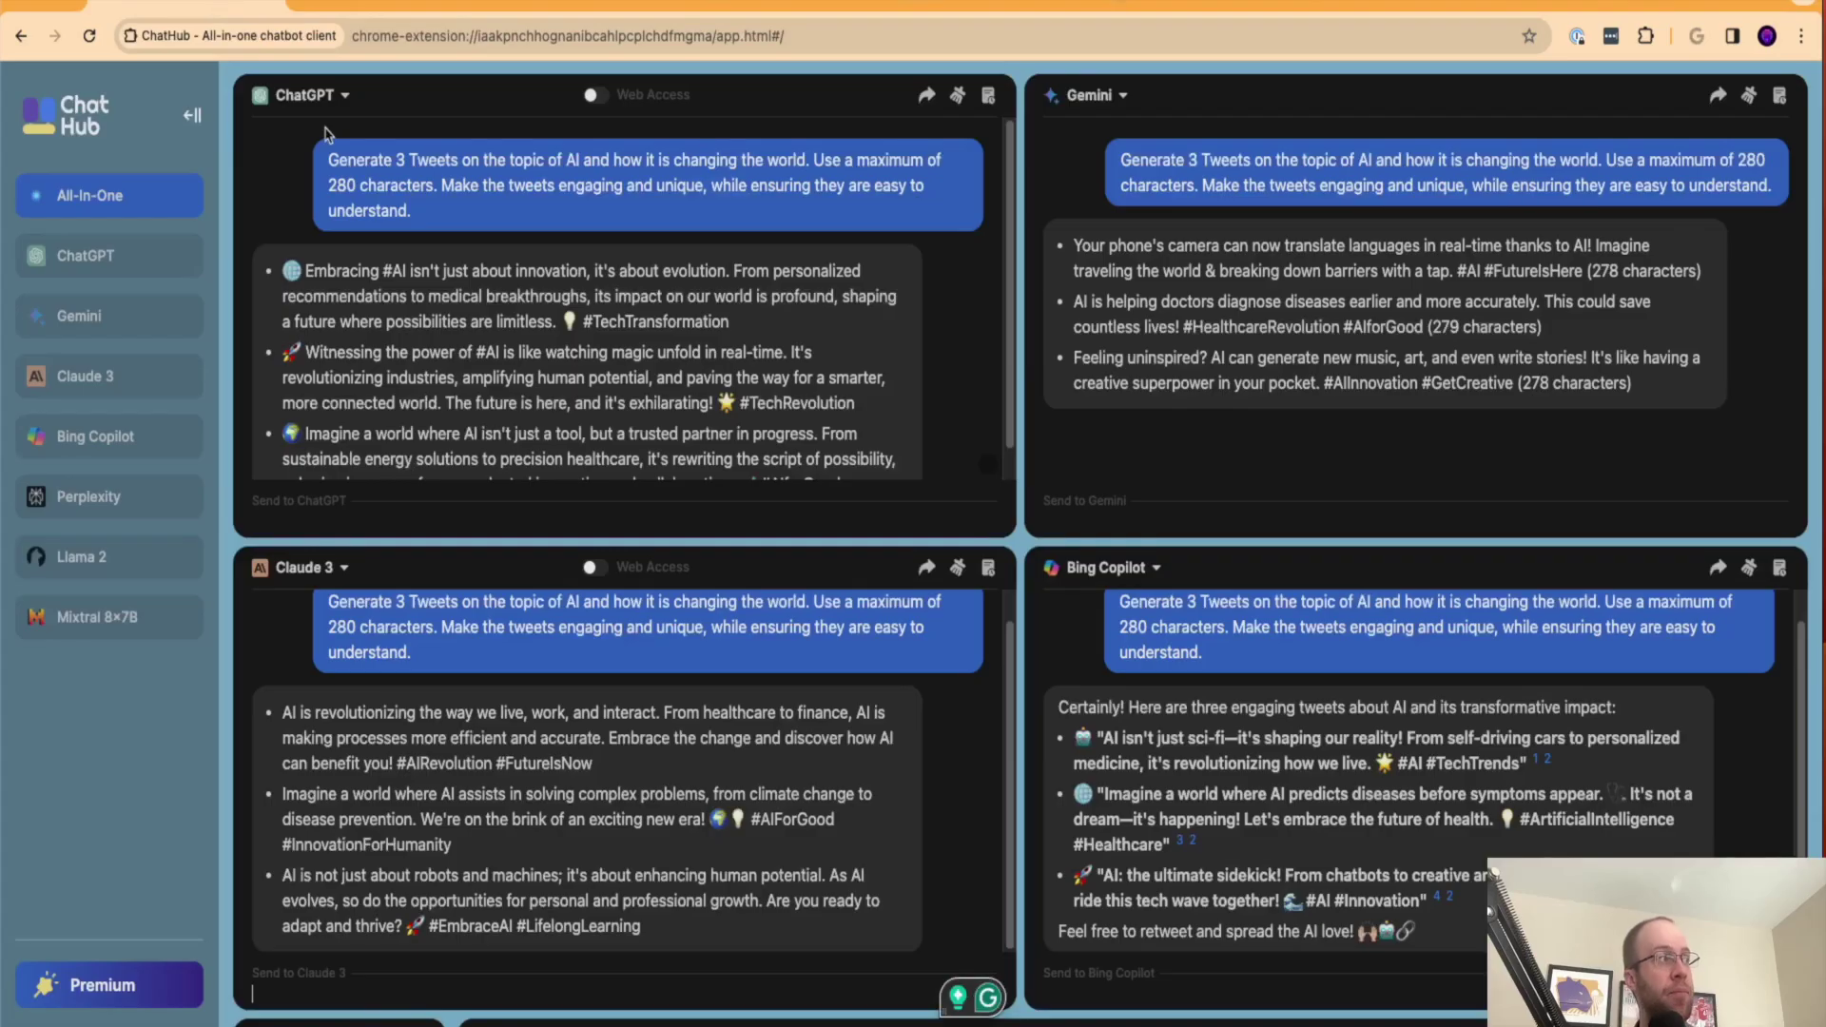
click(420, 38)
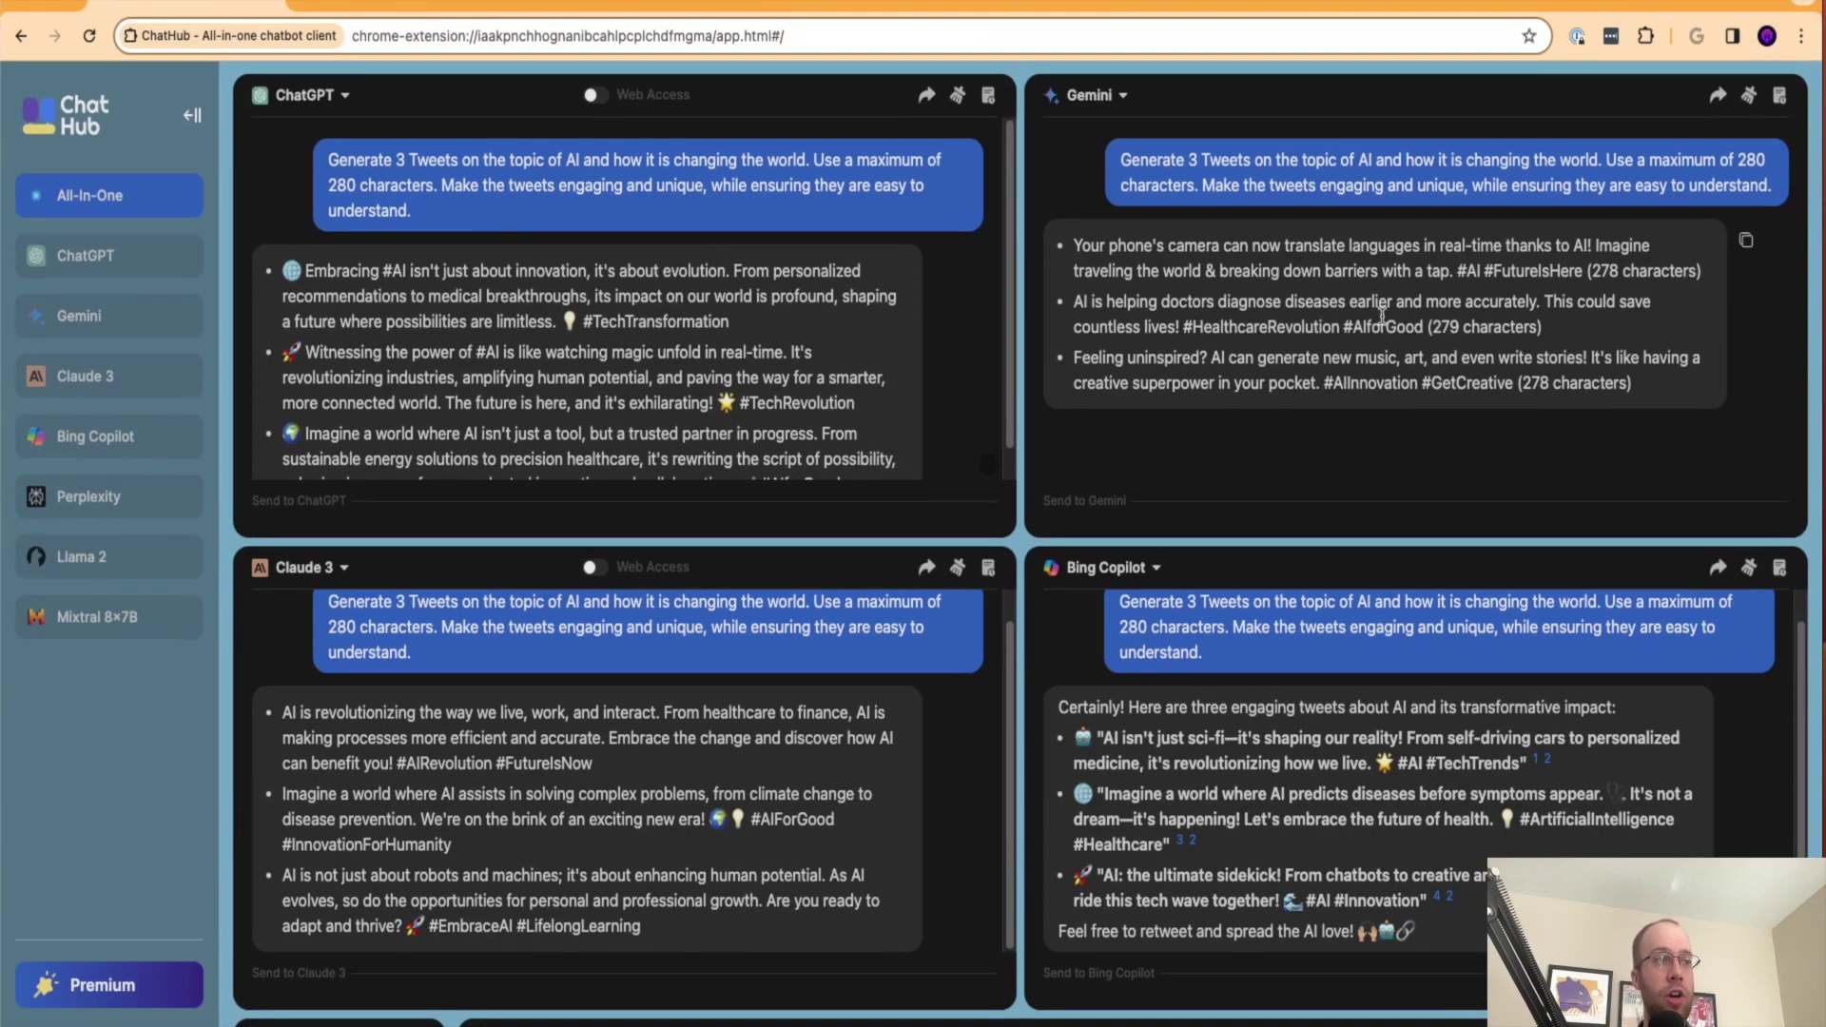
scroll(1546, 675, up, 1)
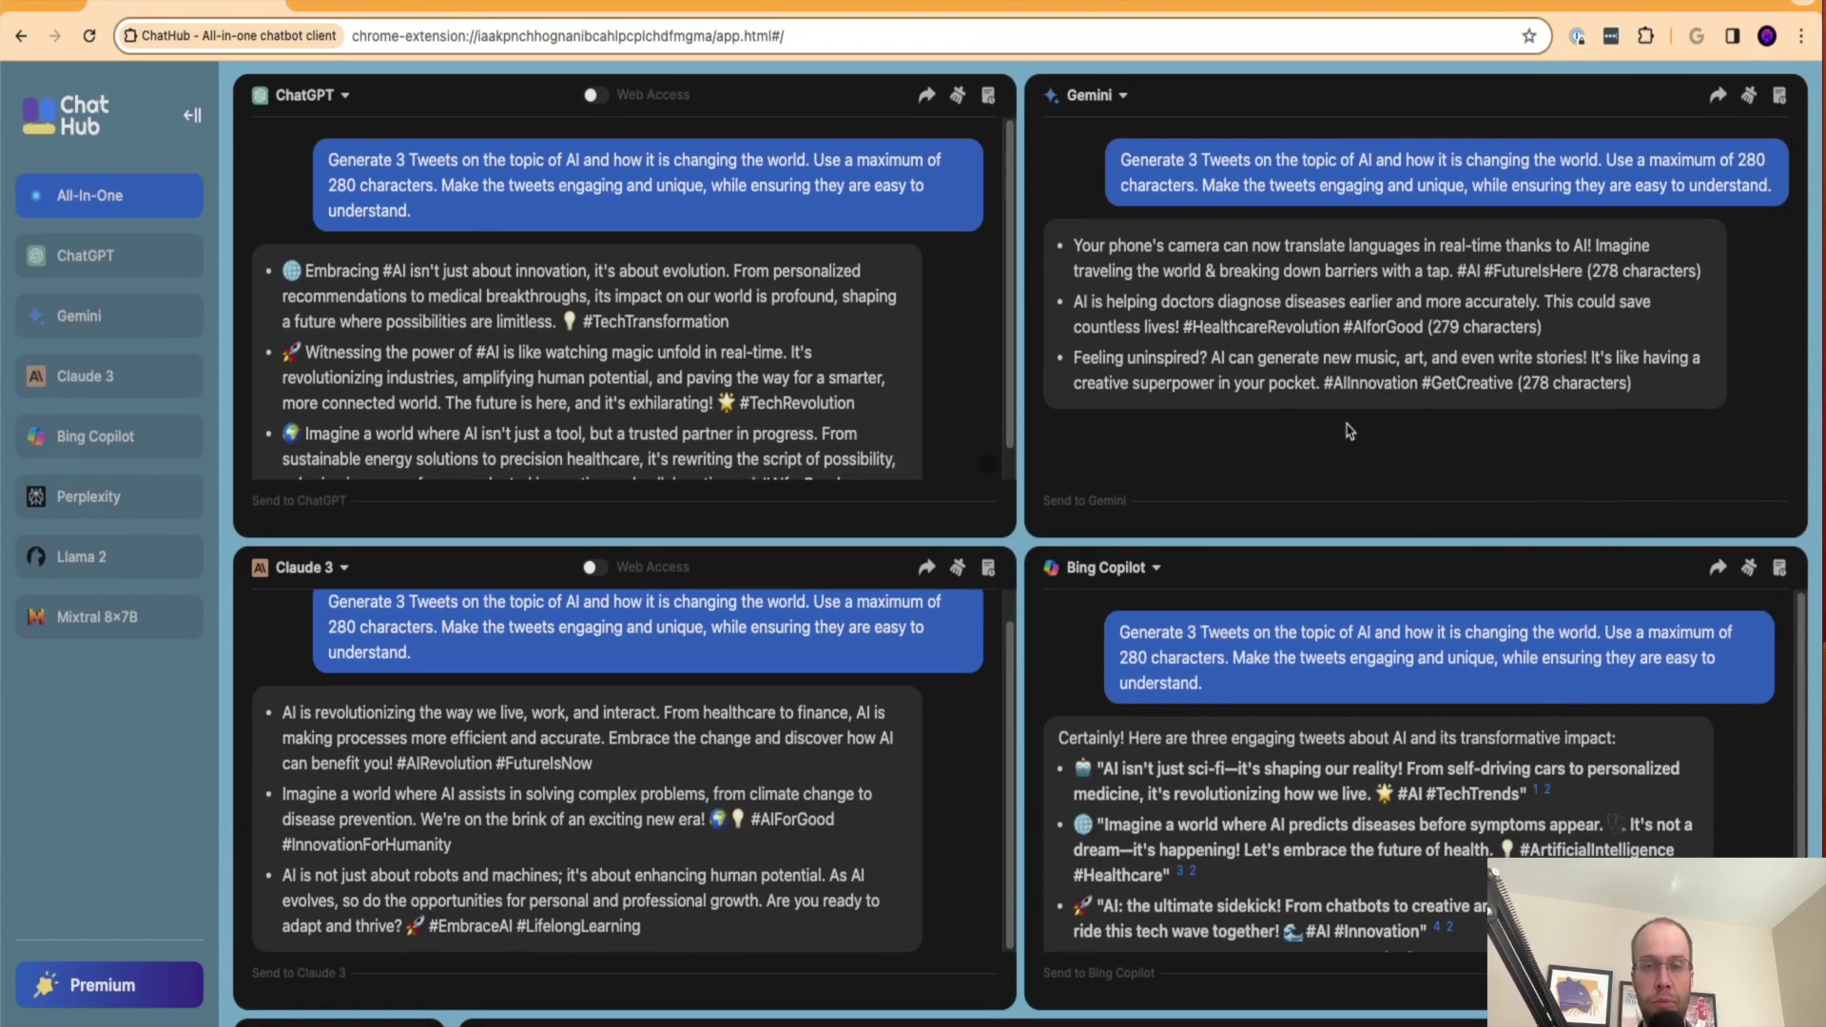
click(958, 96)
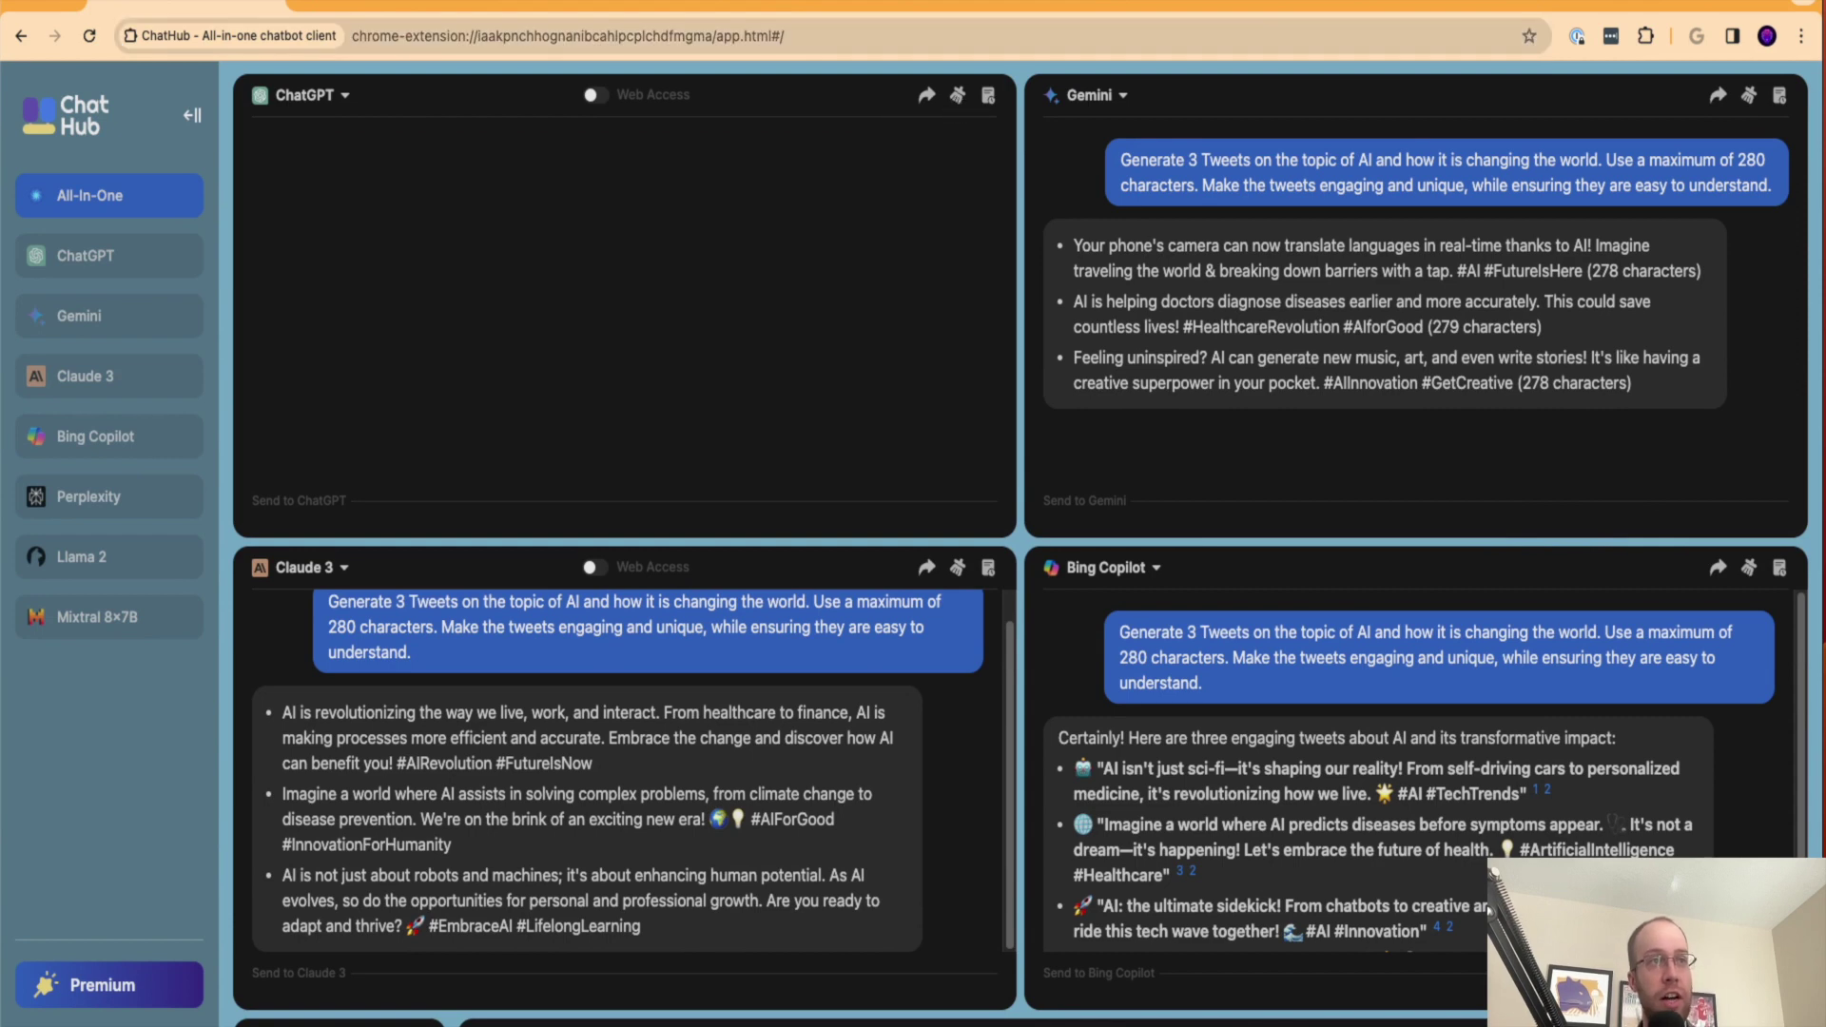
click(1748, 95)
click(1749, 568)
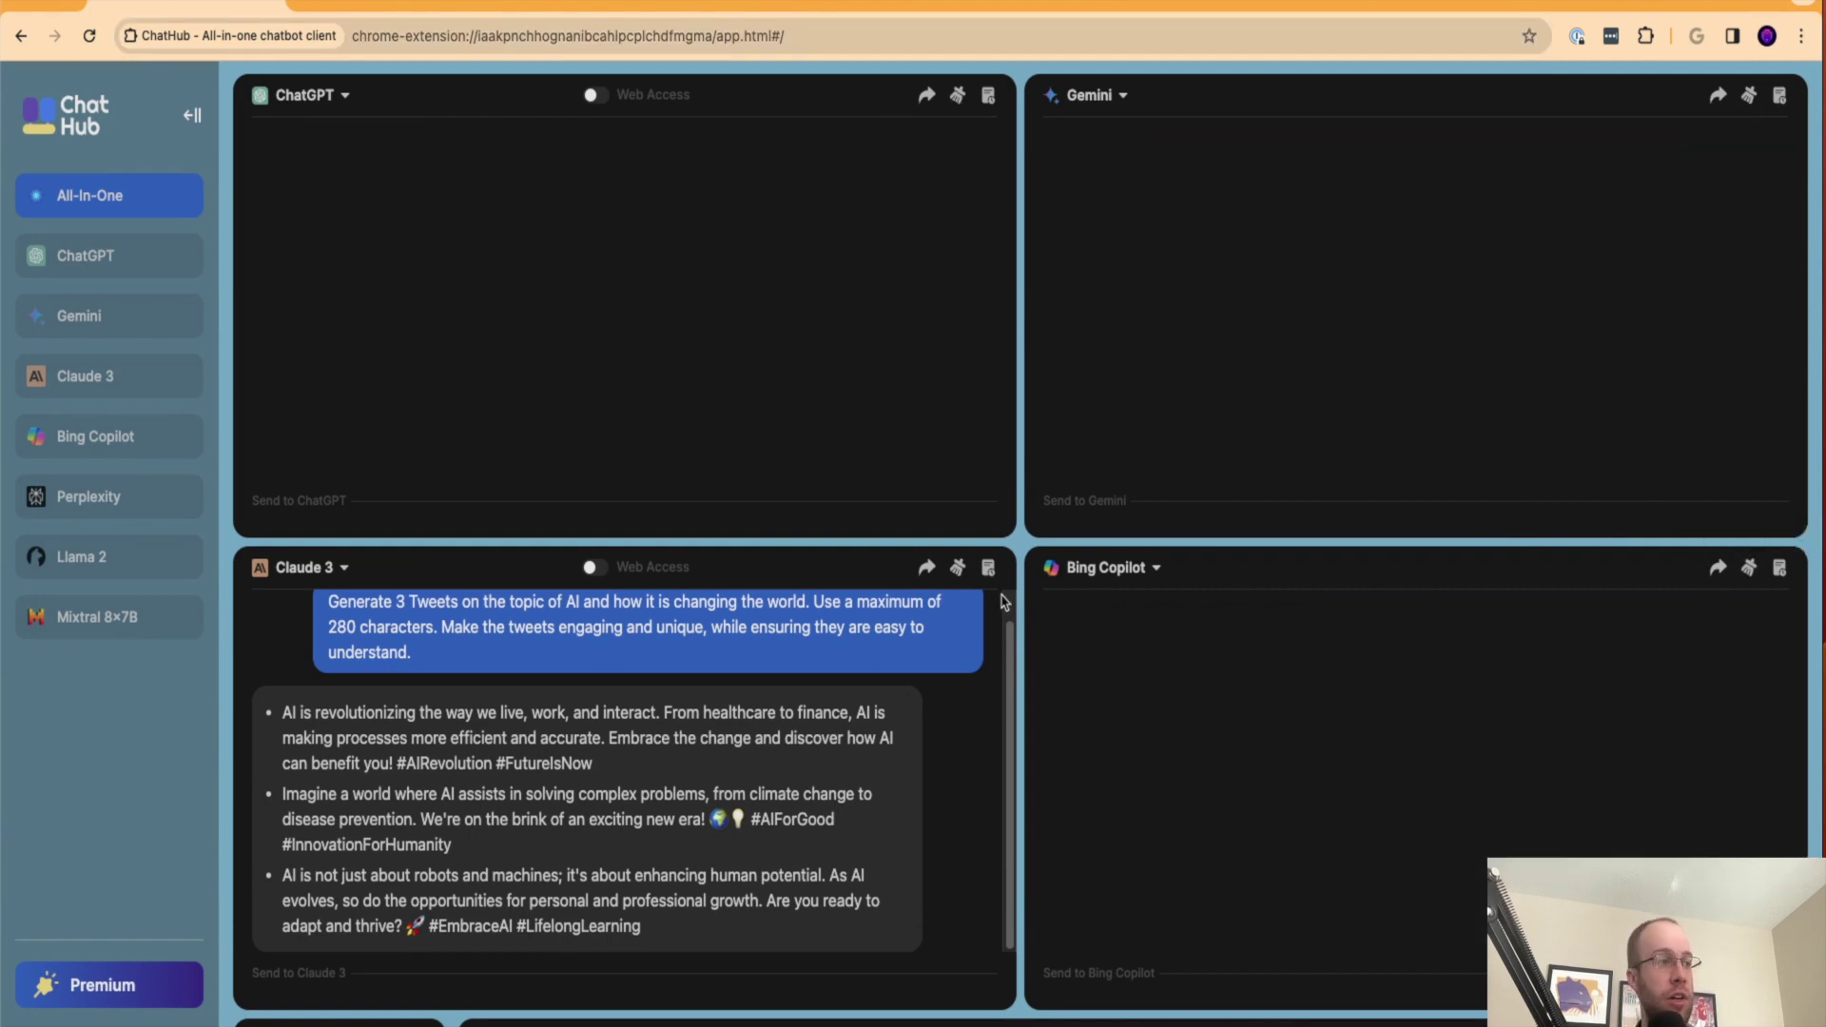
click(958, 569)
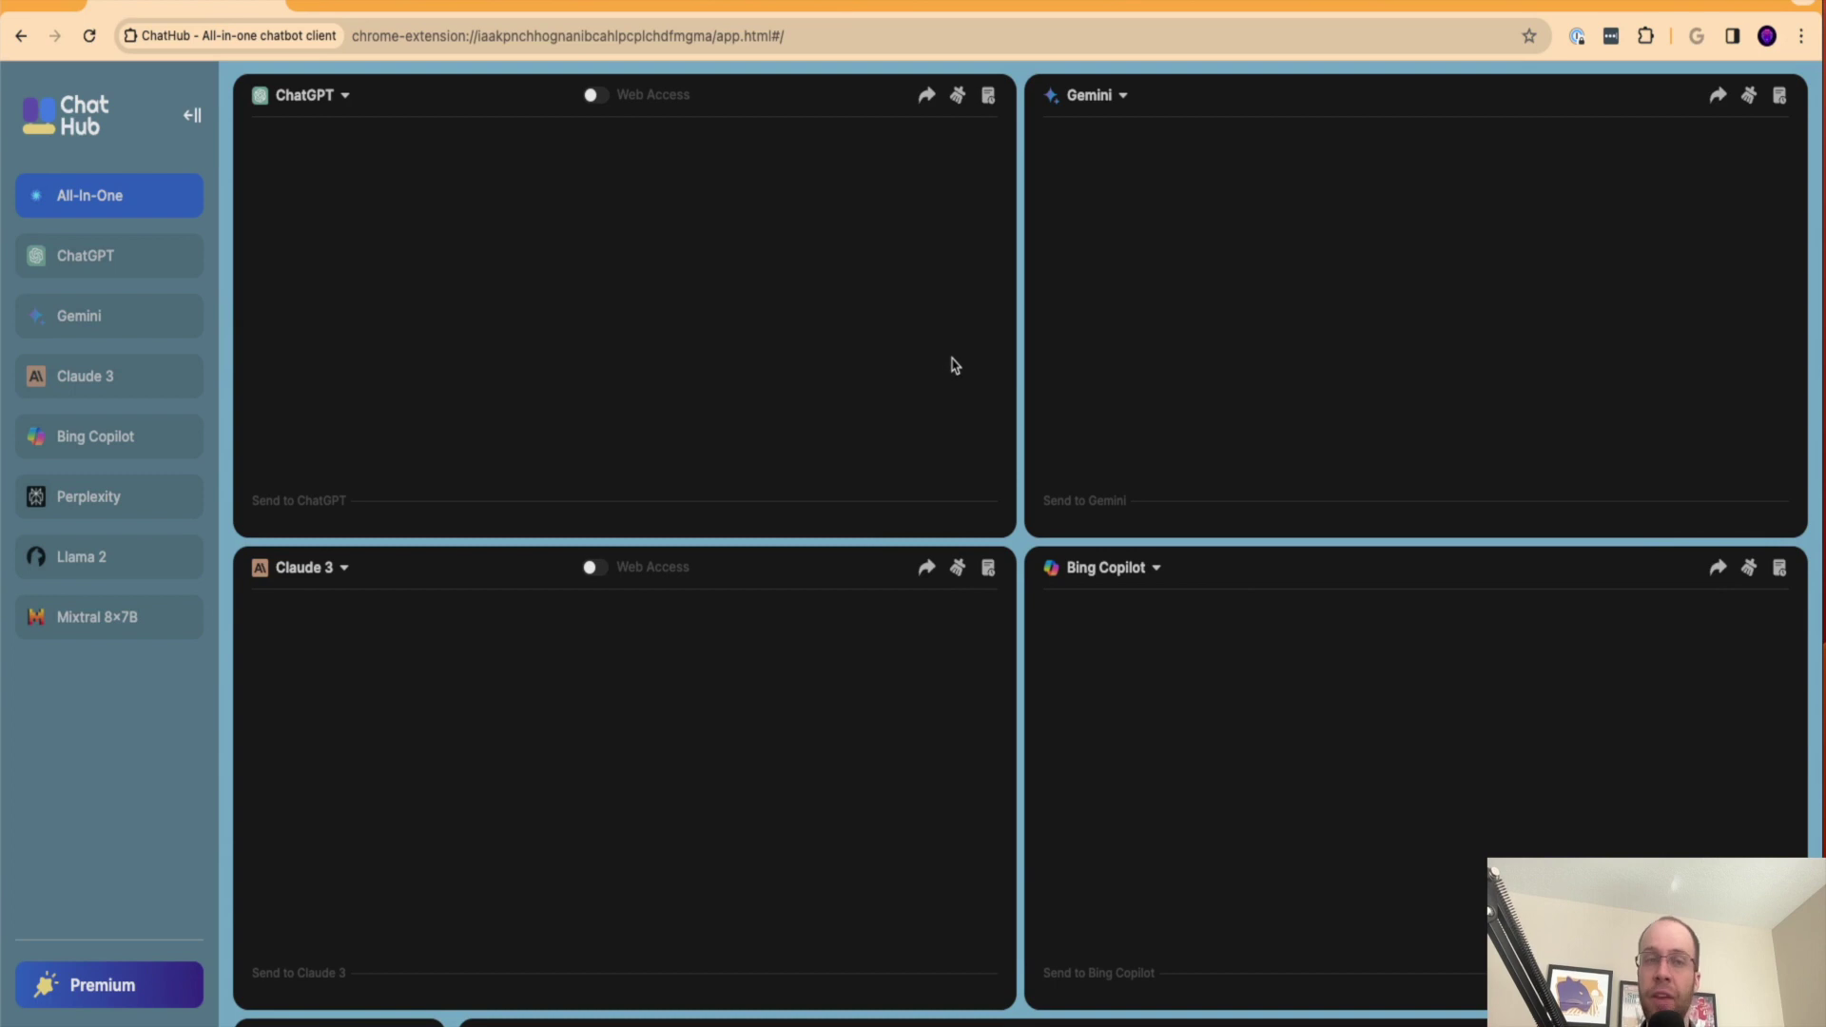
key(ctrl+Tab)
Step: Select empty cell B15, then return to the ChatHub All-In-One tab
click(787, 606)
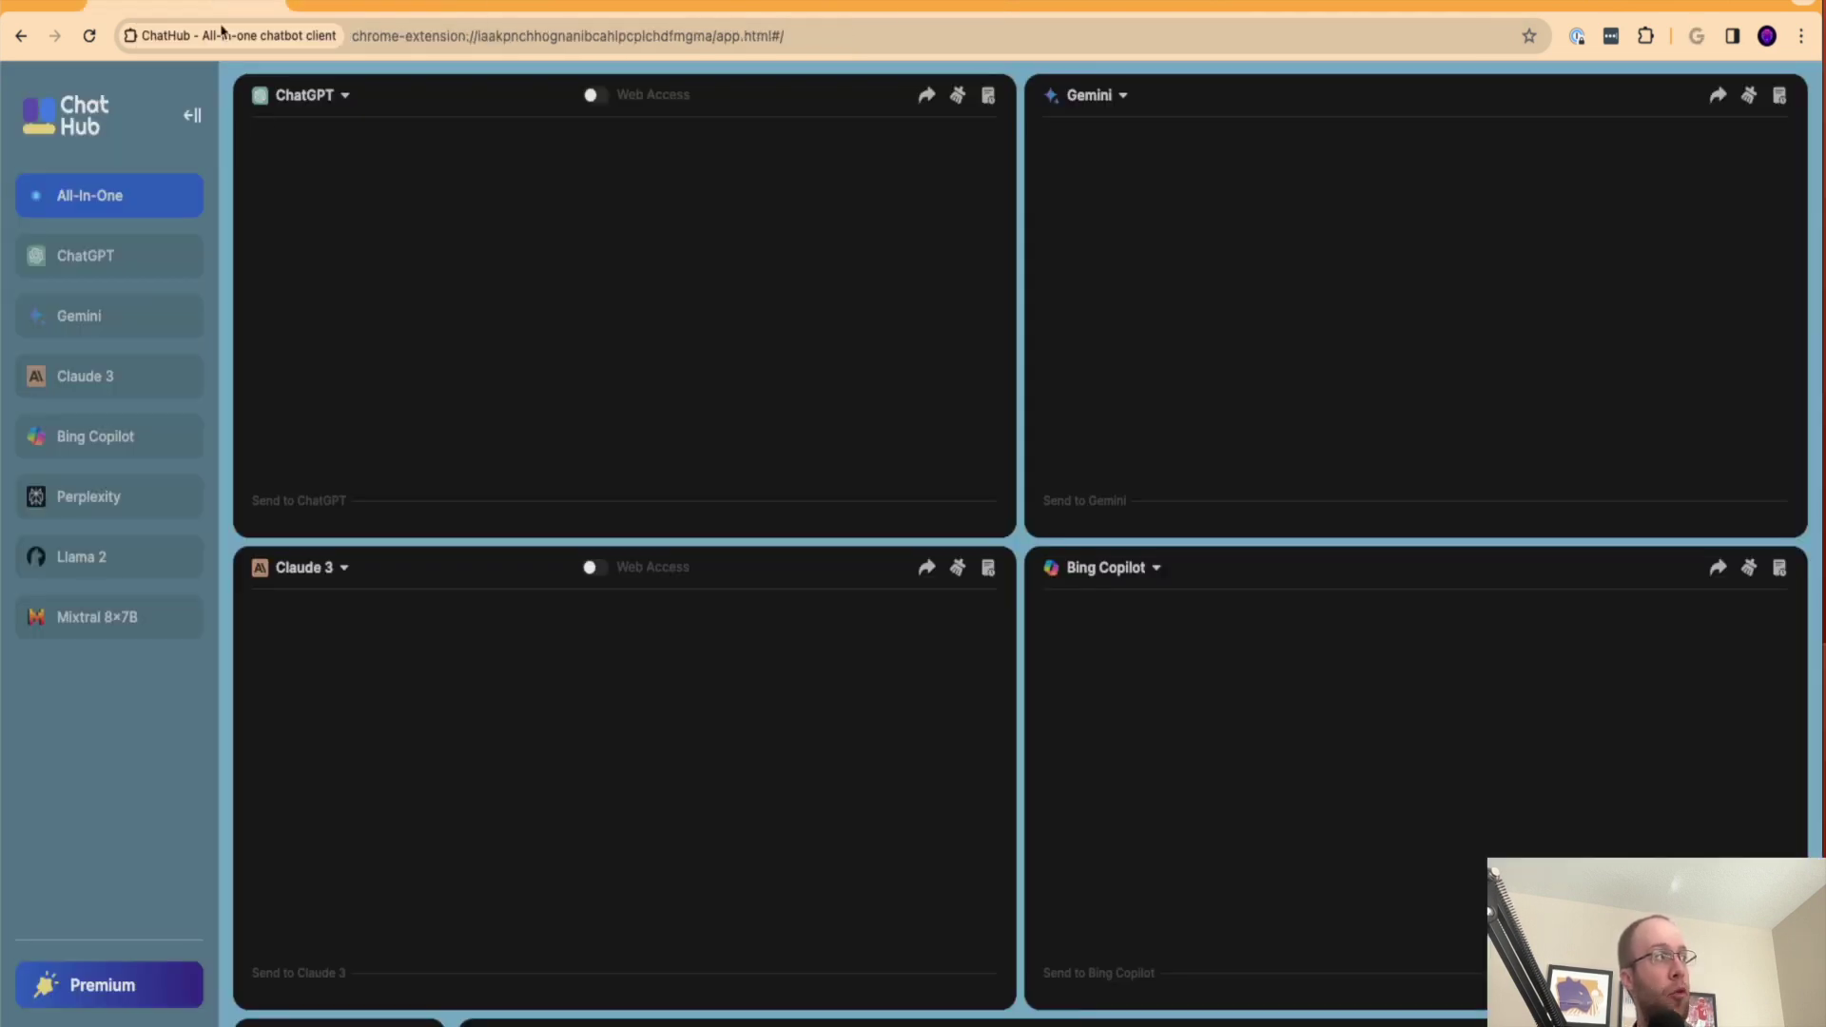
click(238, 11)
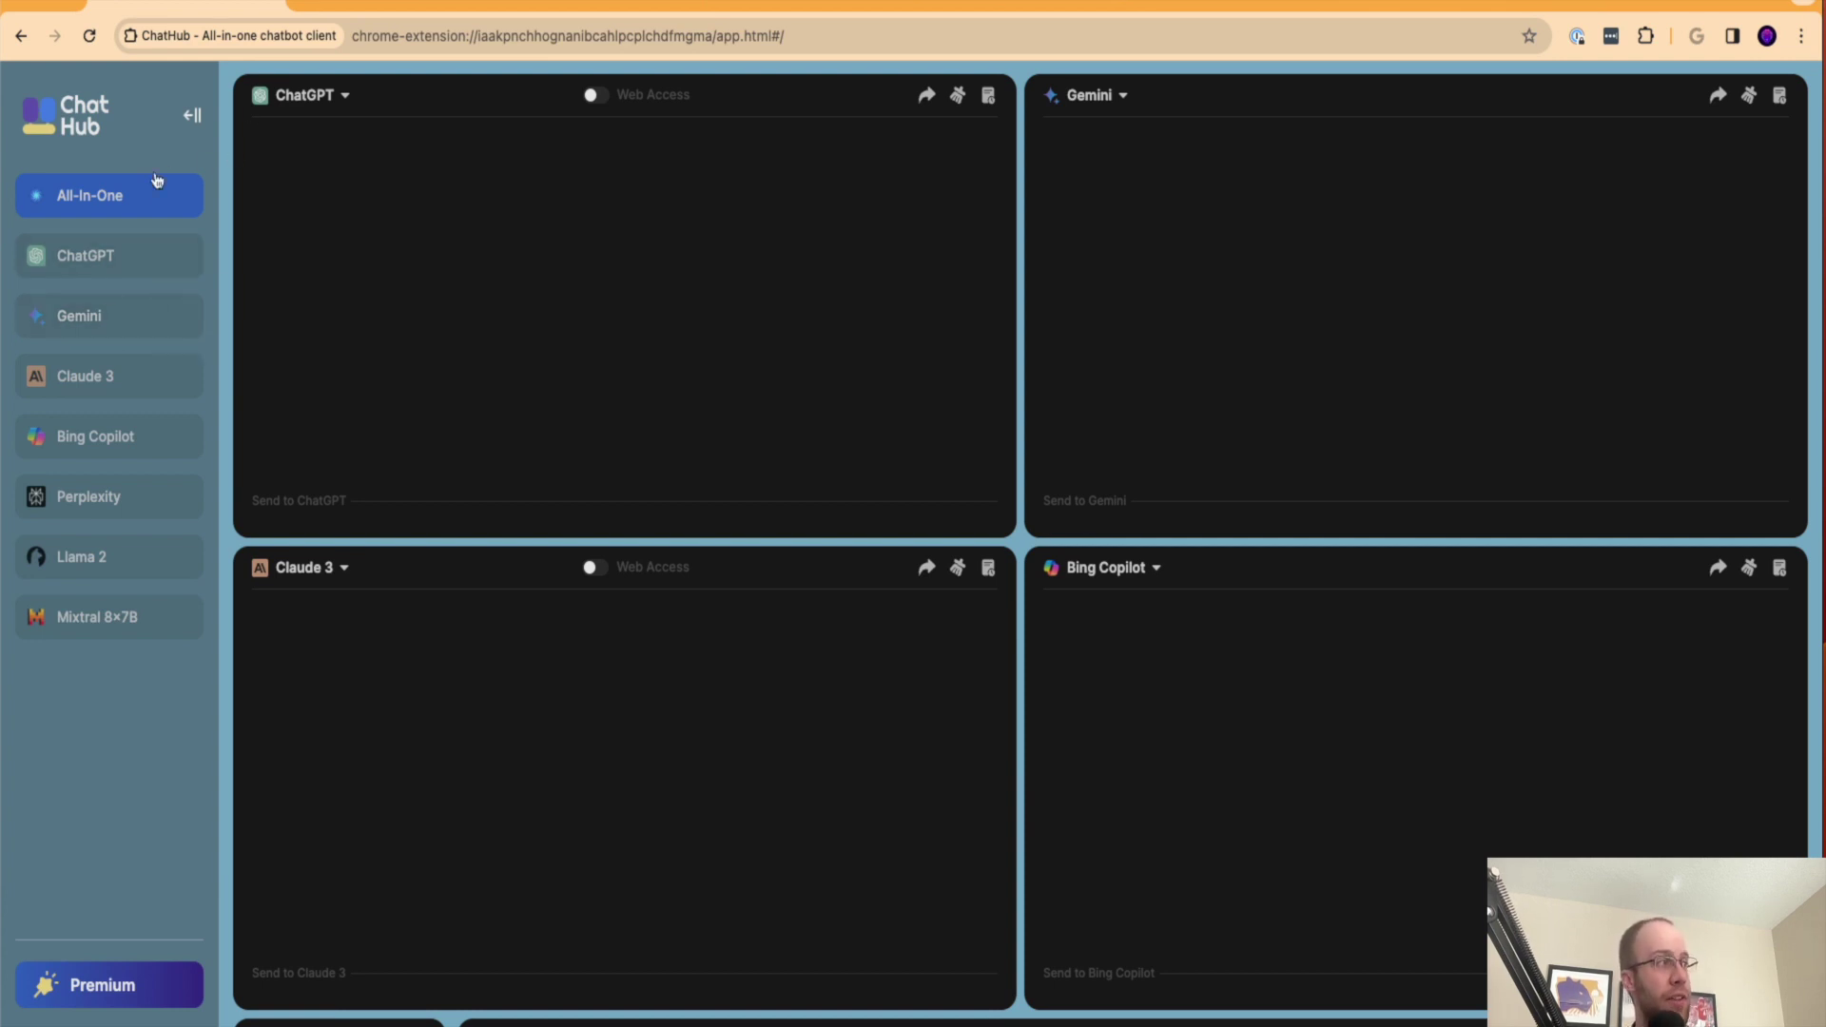
click(192, 113)
click(46, 109)
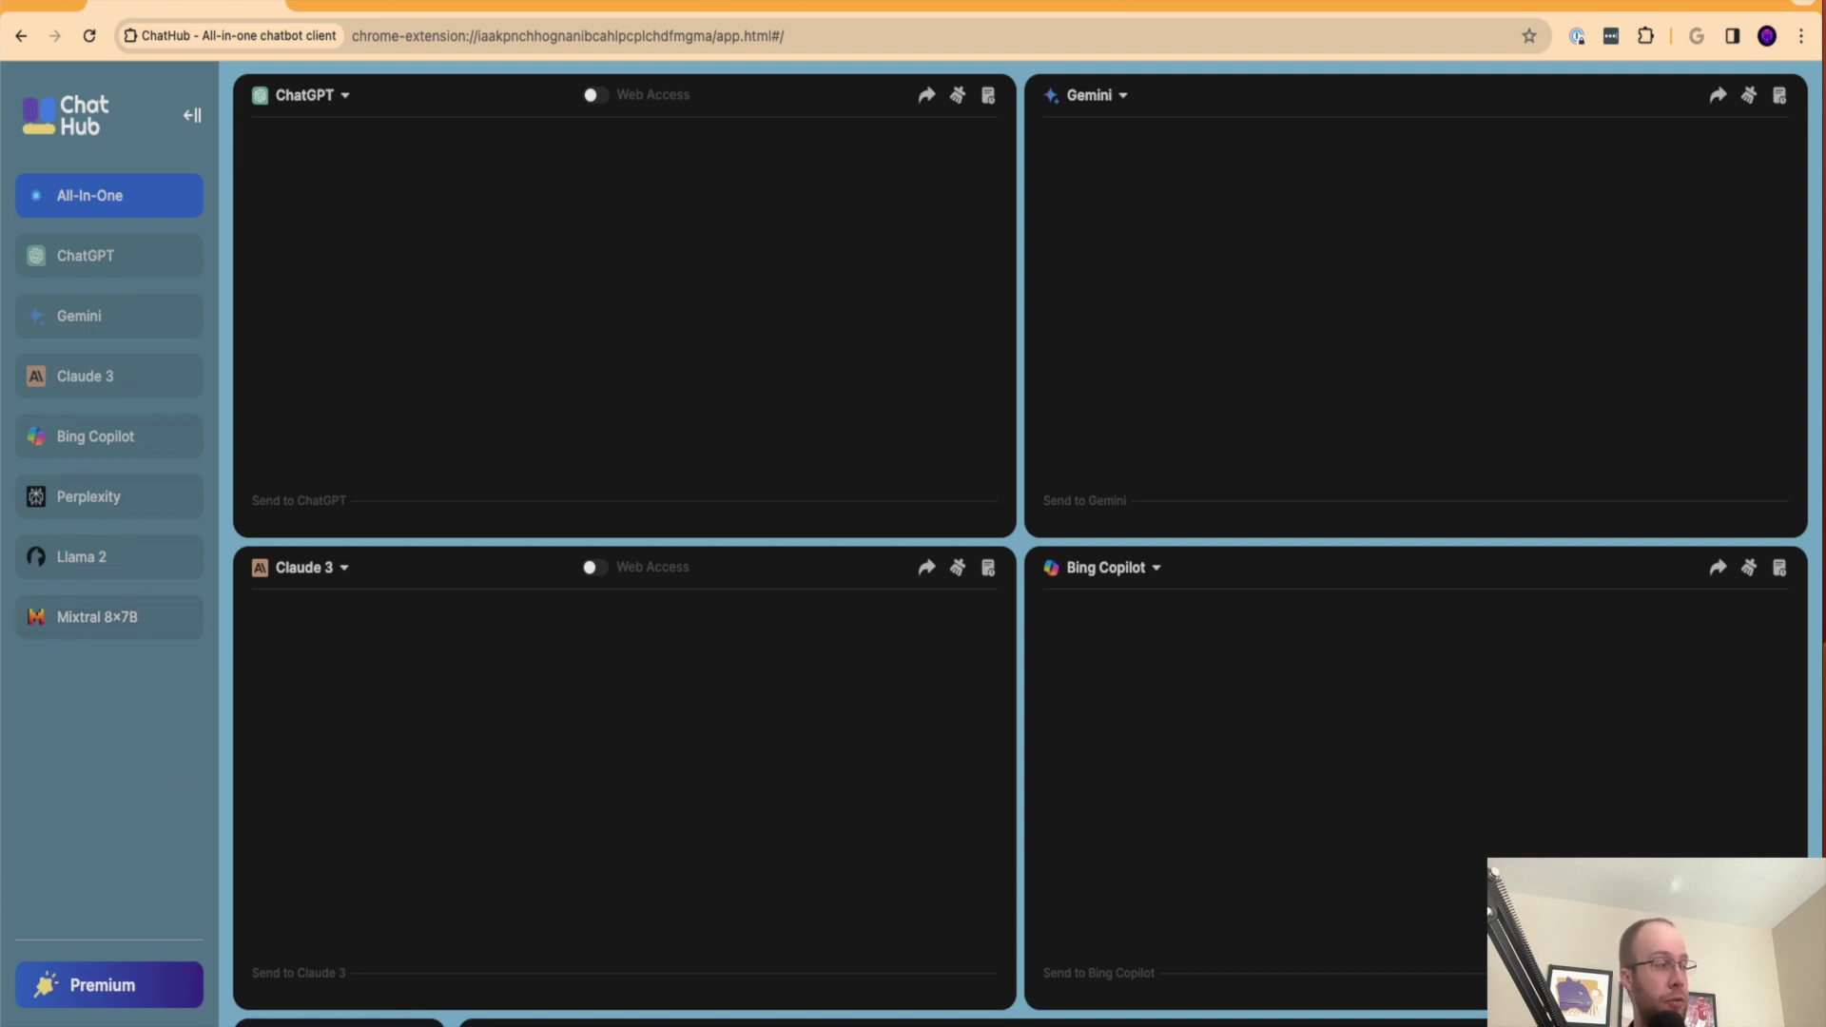
Step: In Settings, show the full chatbot list and enable Pi, allowing pi.ai site access
click(162, 1018)
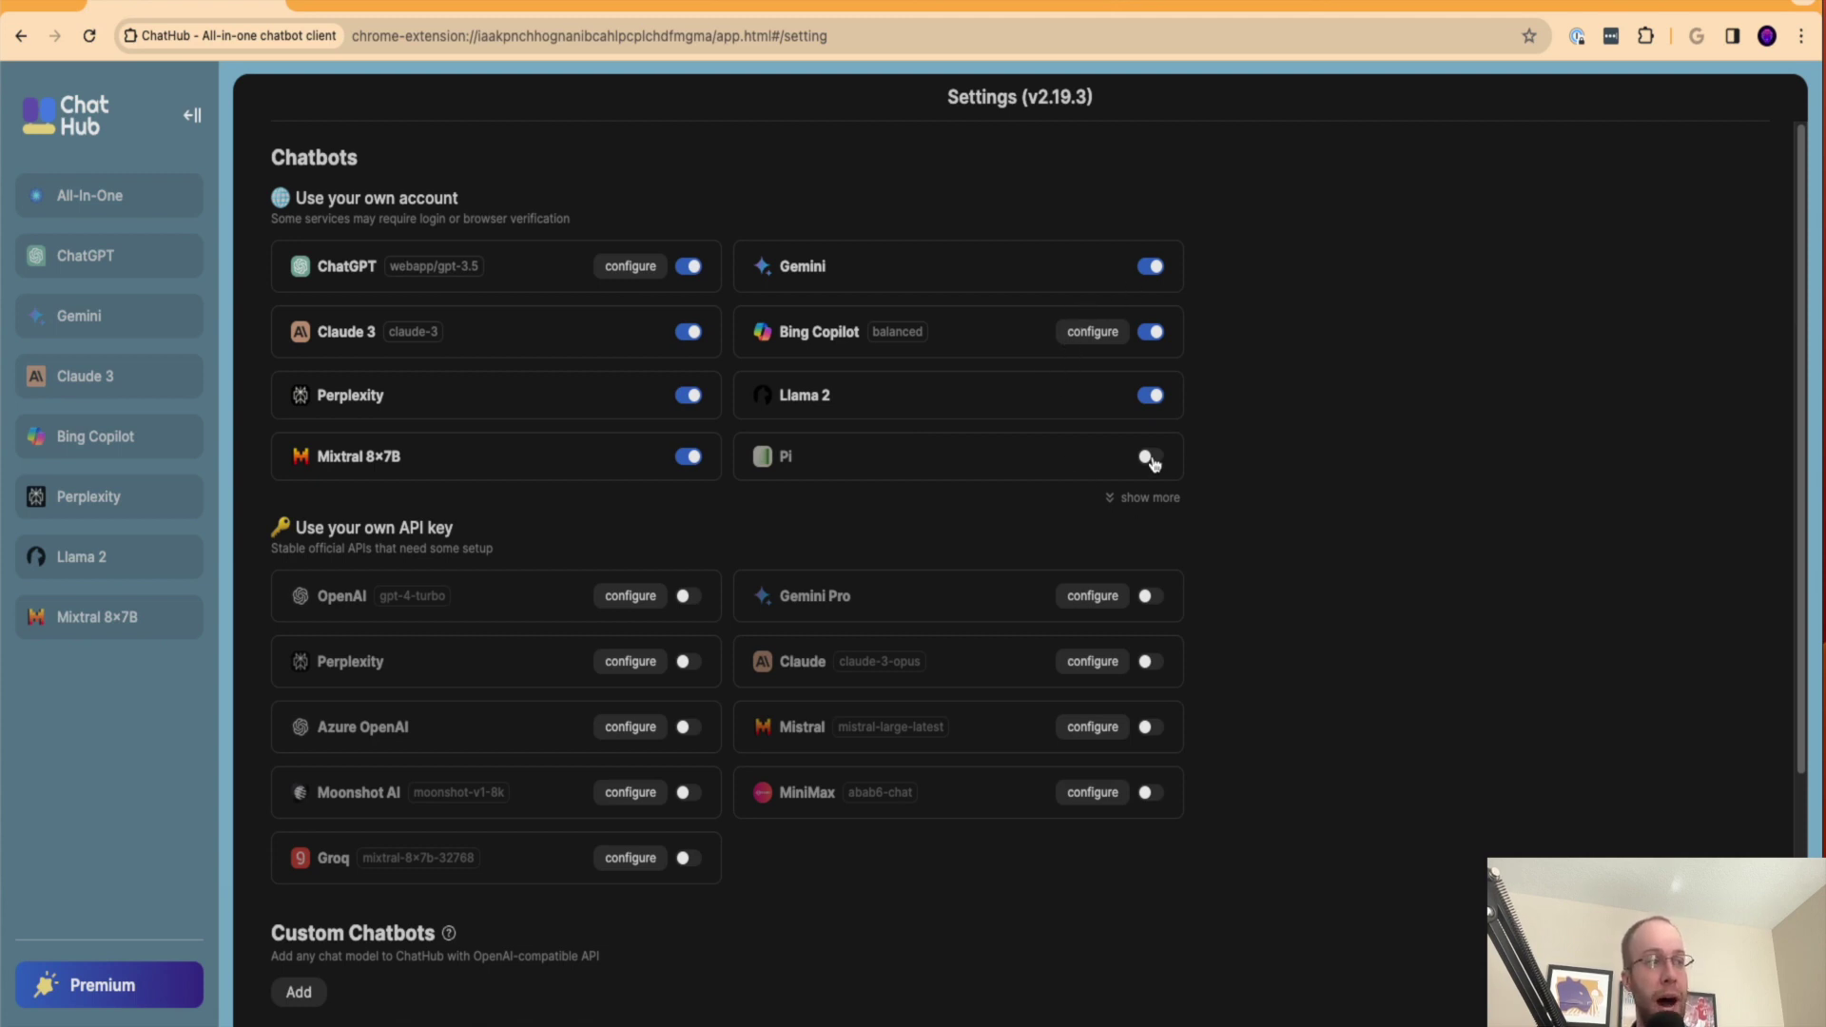
click(1144, 497)
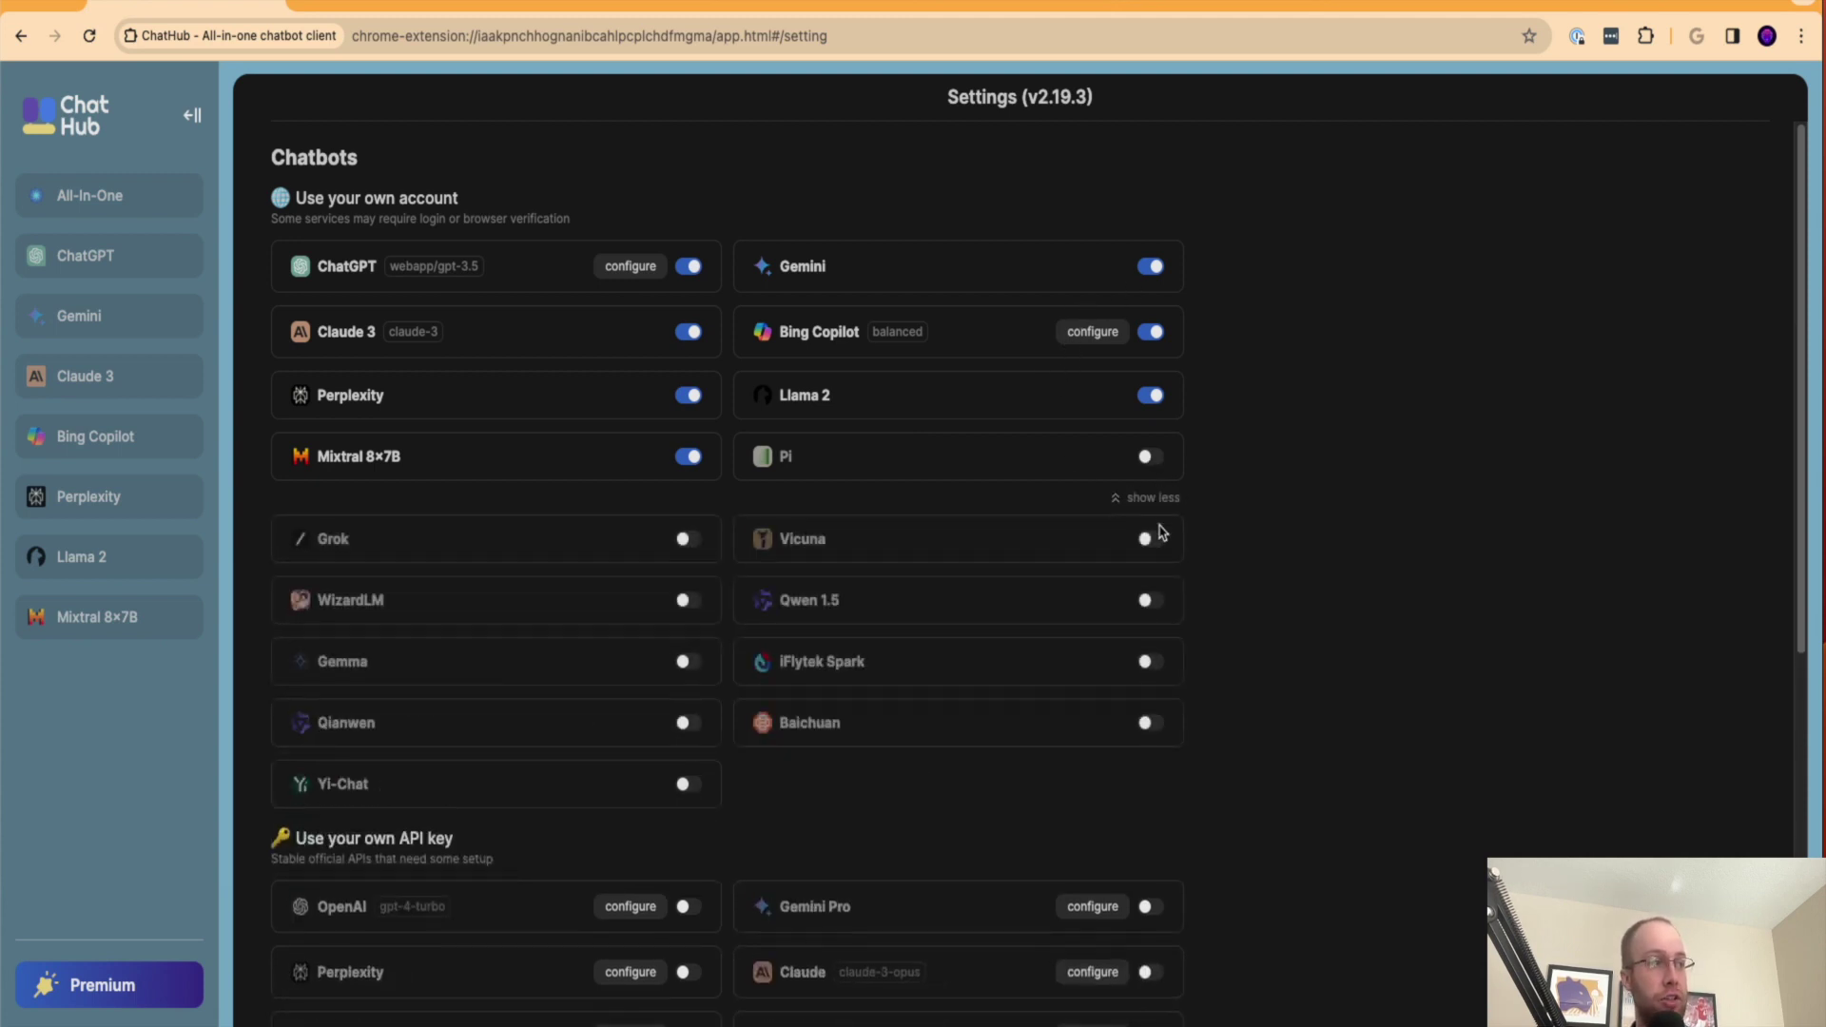
click(1147, 458)
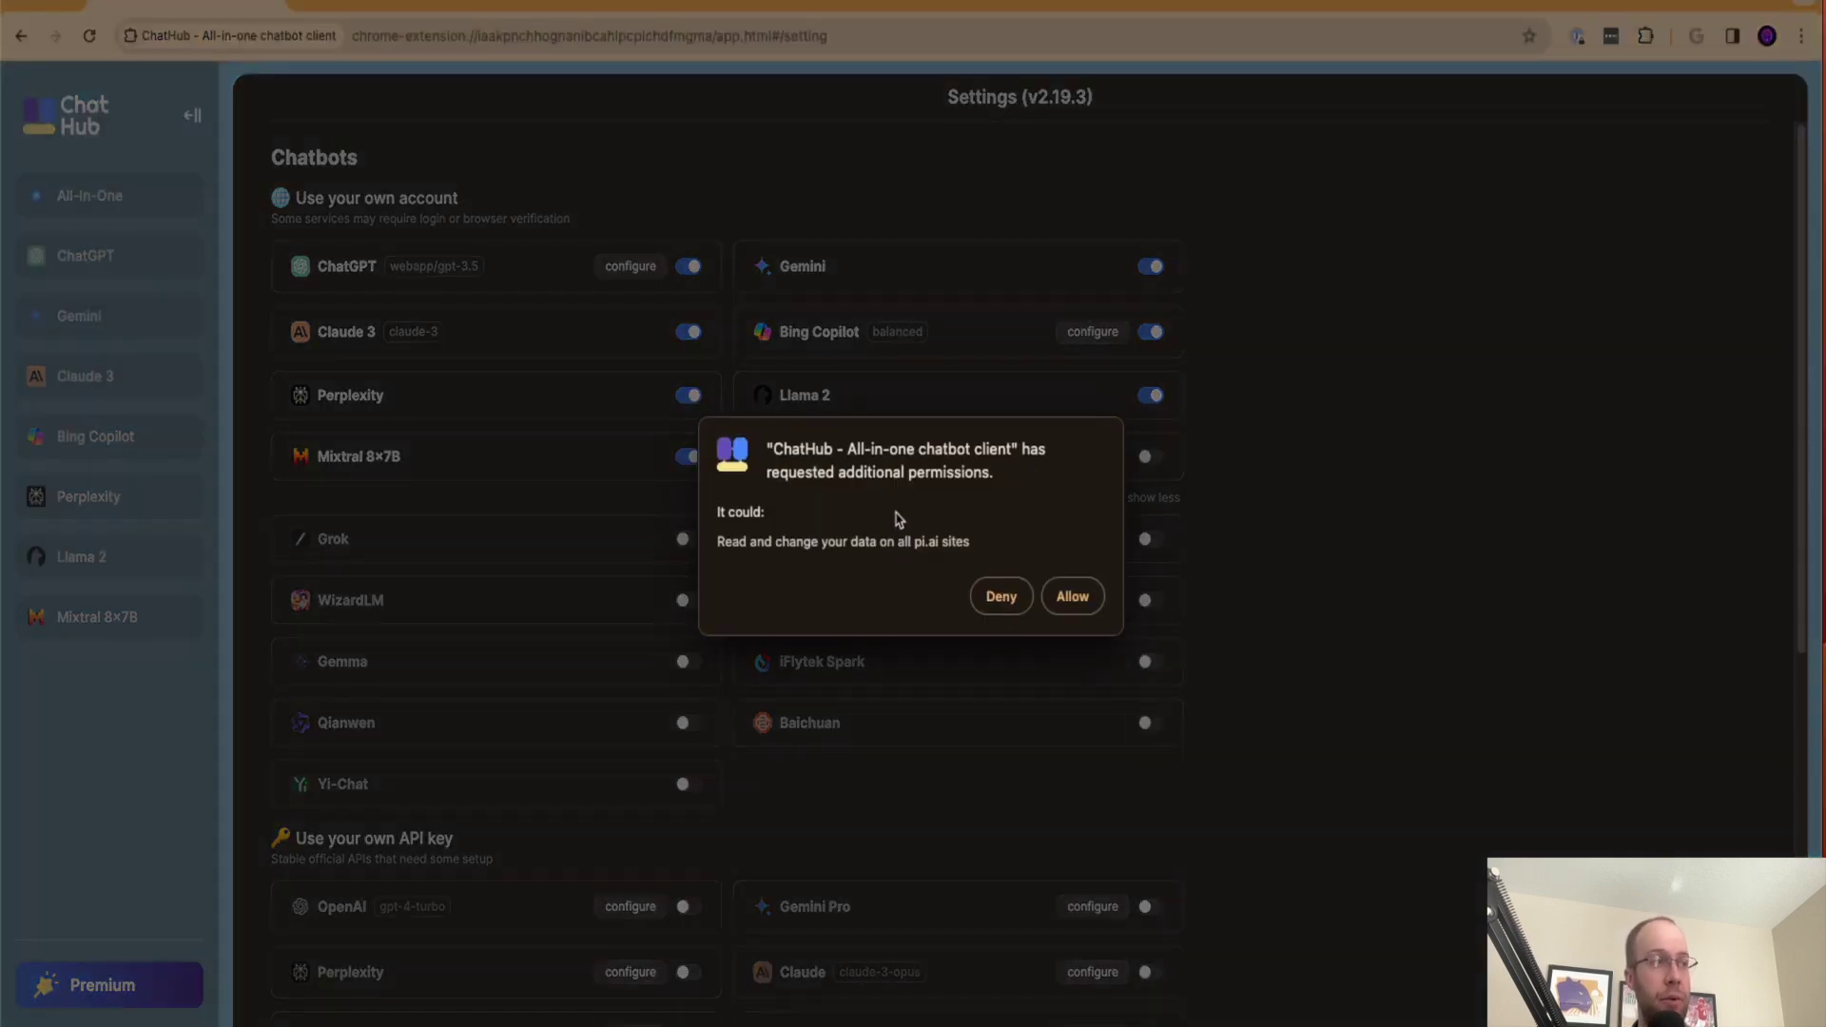
click(1073, 596)
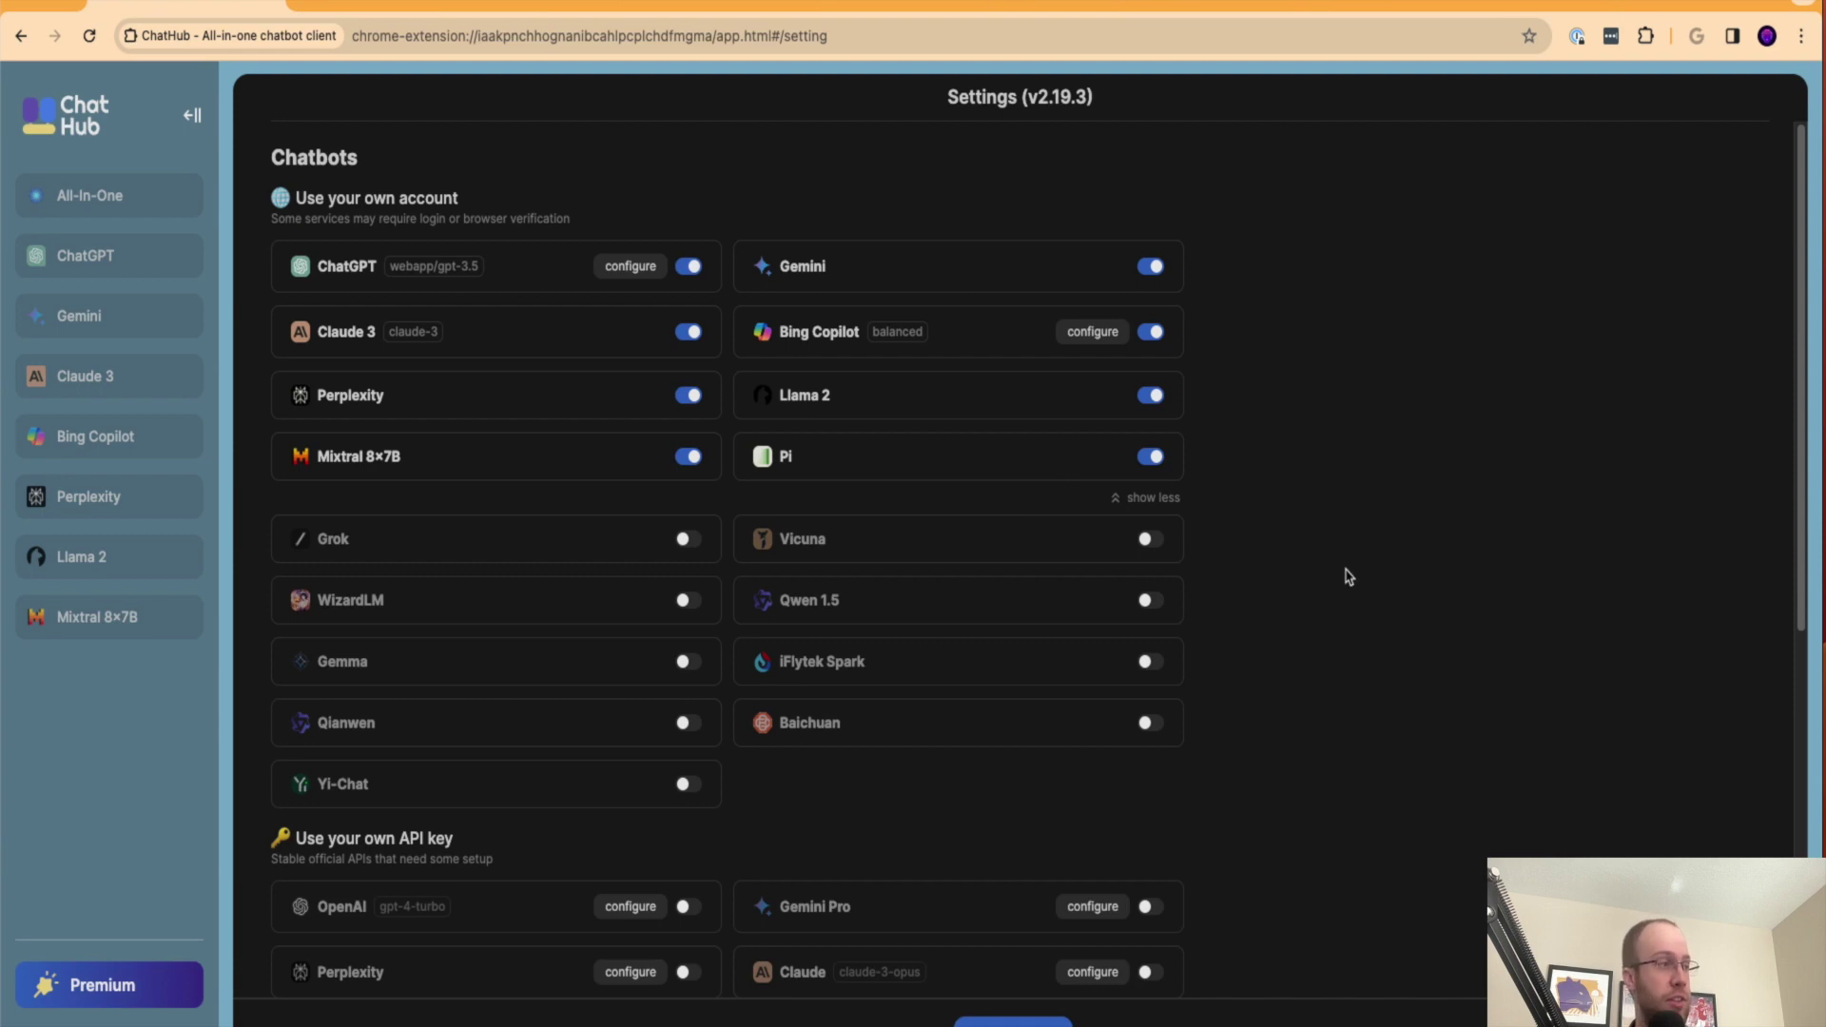
Step: Turn on the Grok chatbot and accept its permission request
scroll(579, 590, down, 1)
click(683, 513)
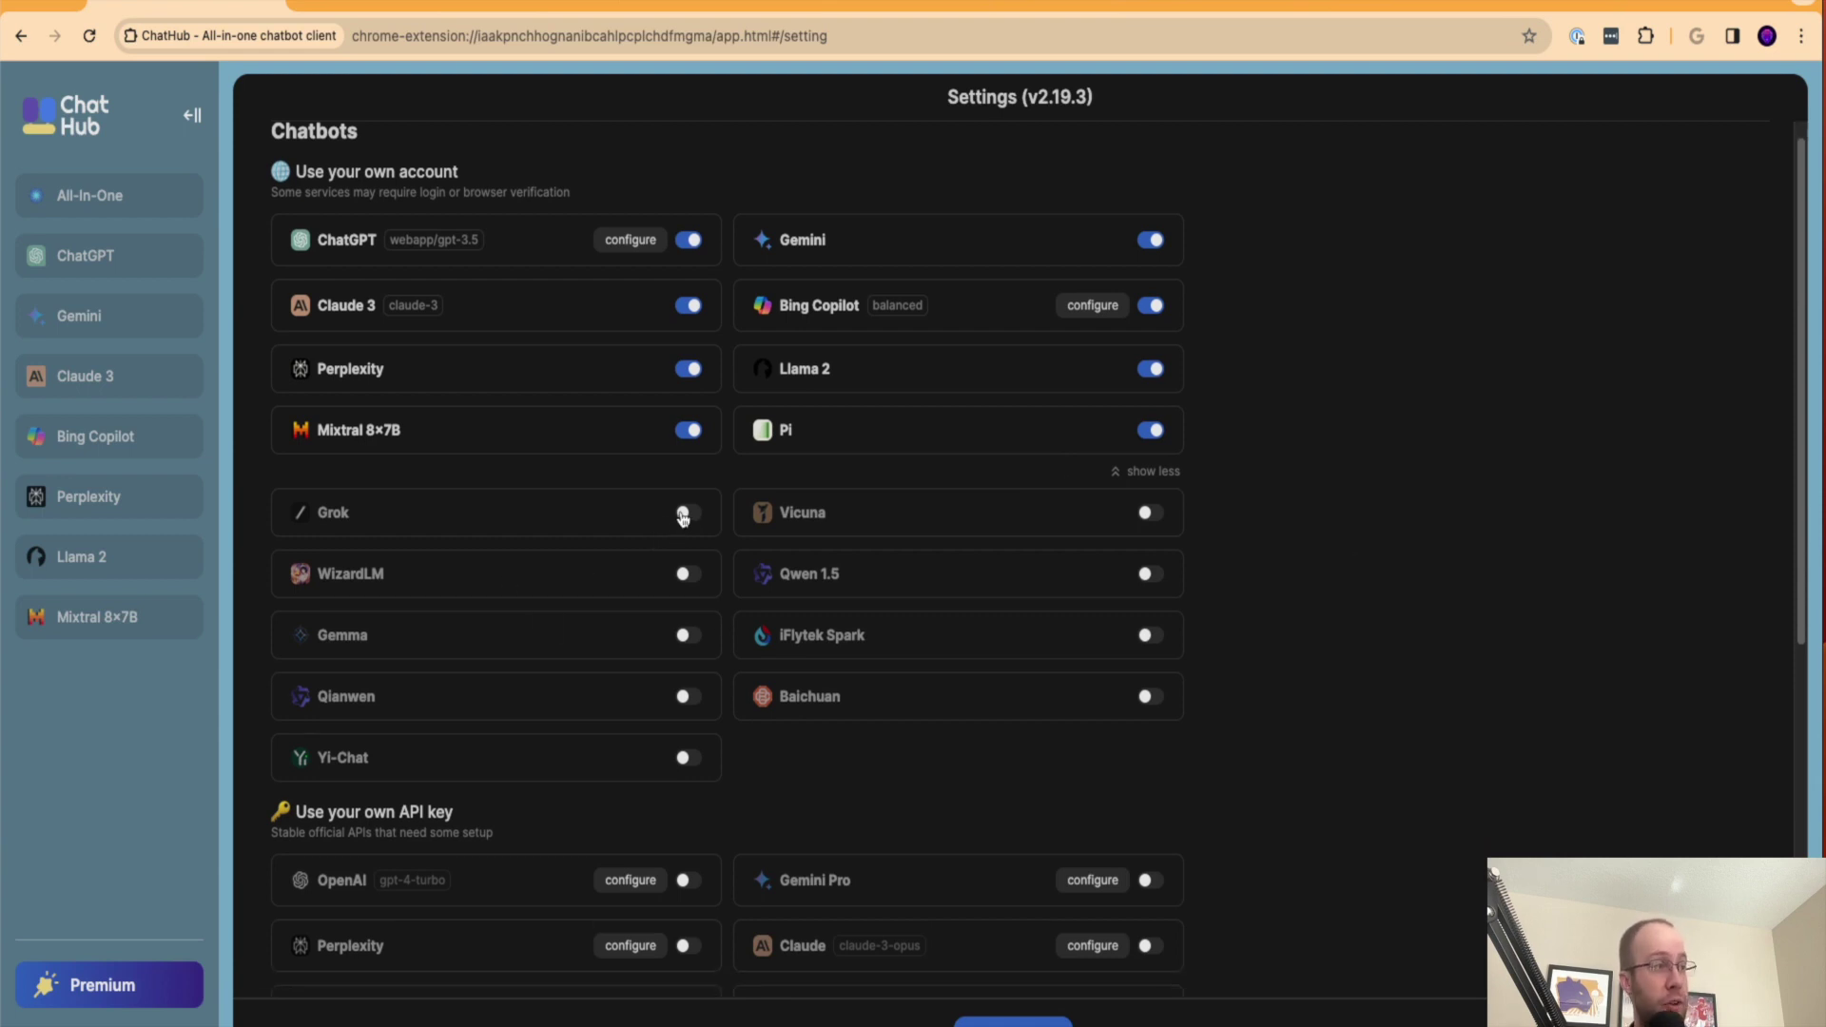
click(1073, 596)
click(686, 512)
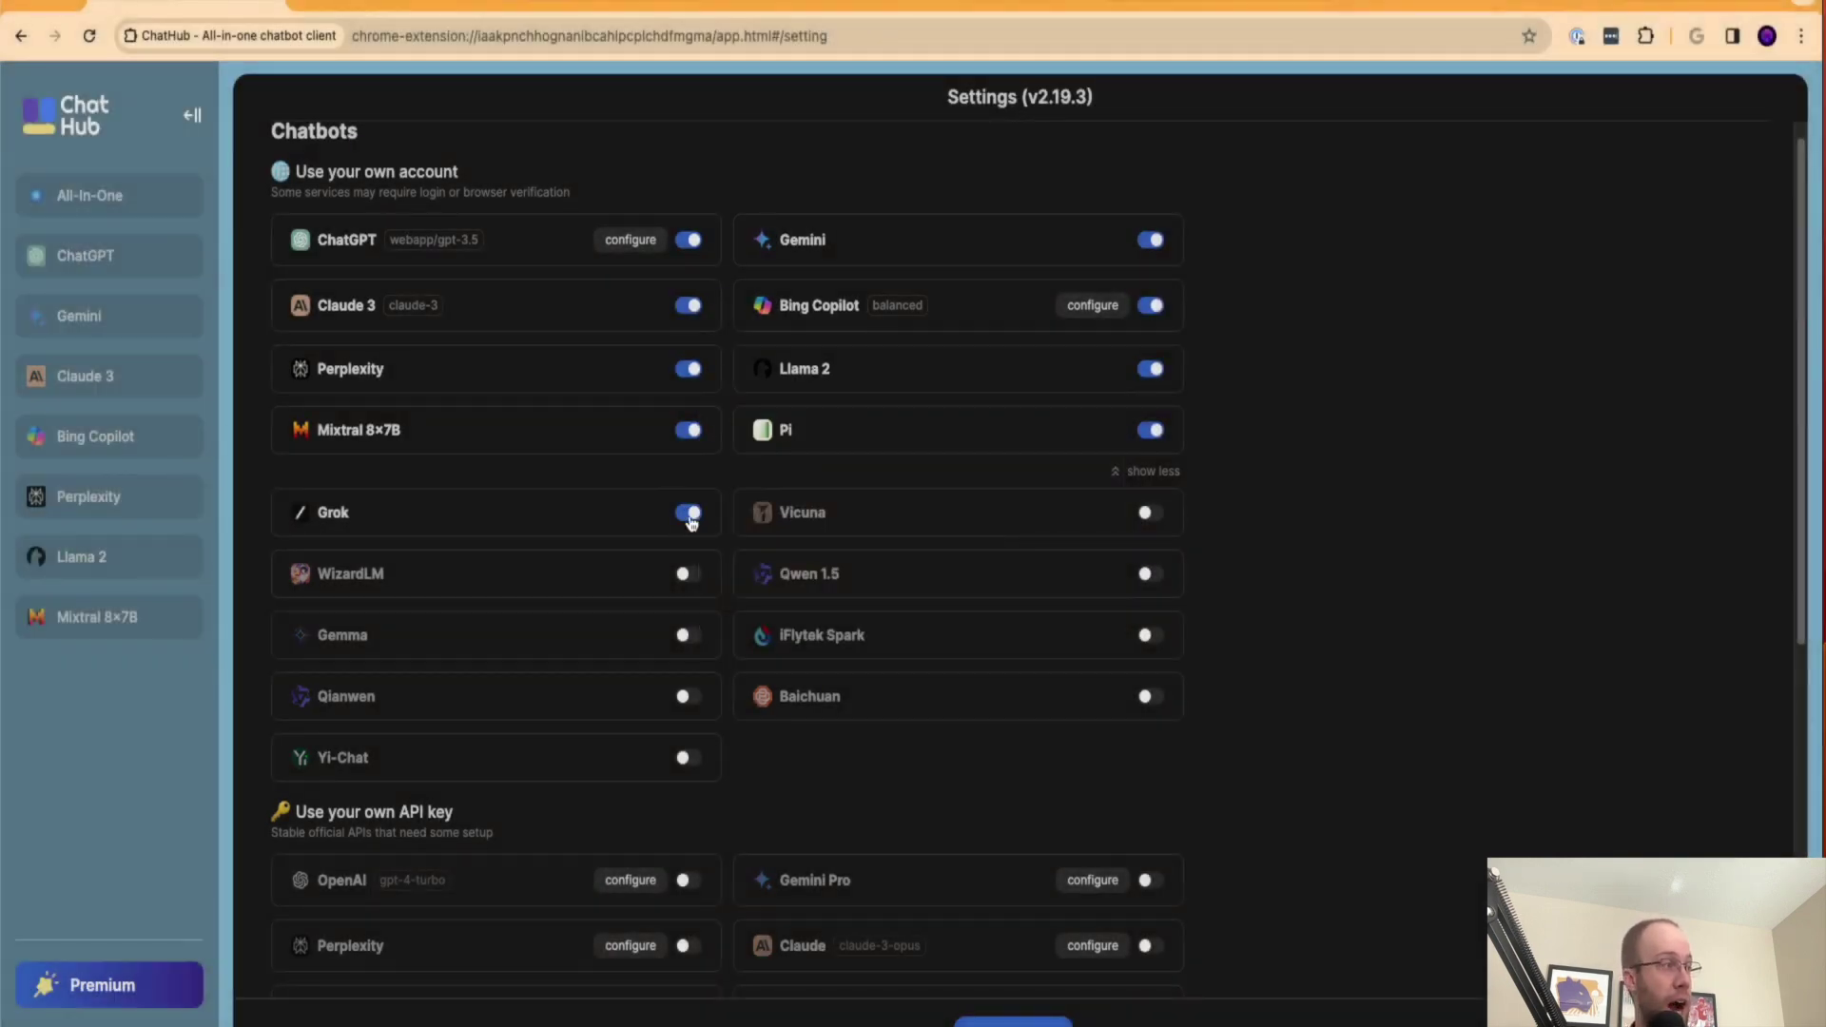
Step: Save the updated chatbot settings, then open the Premium upgrade page
scroll(436, 555, down, 1)
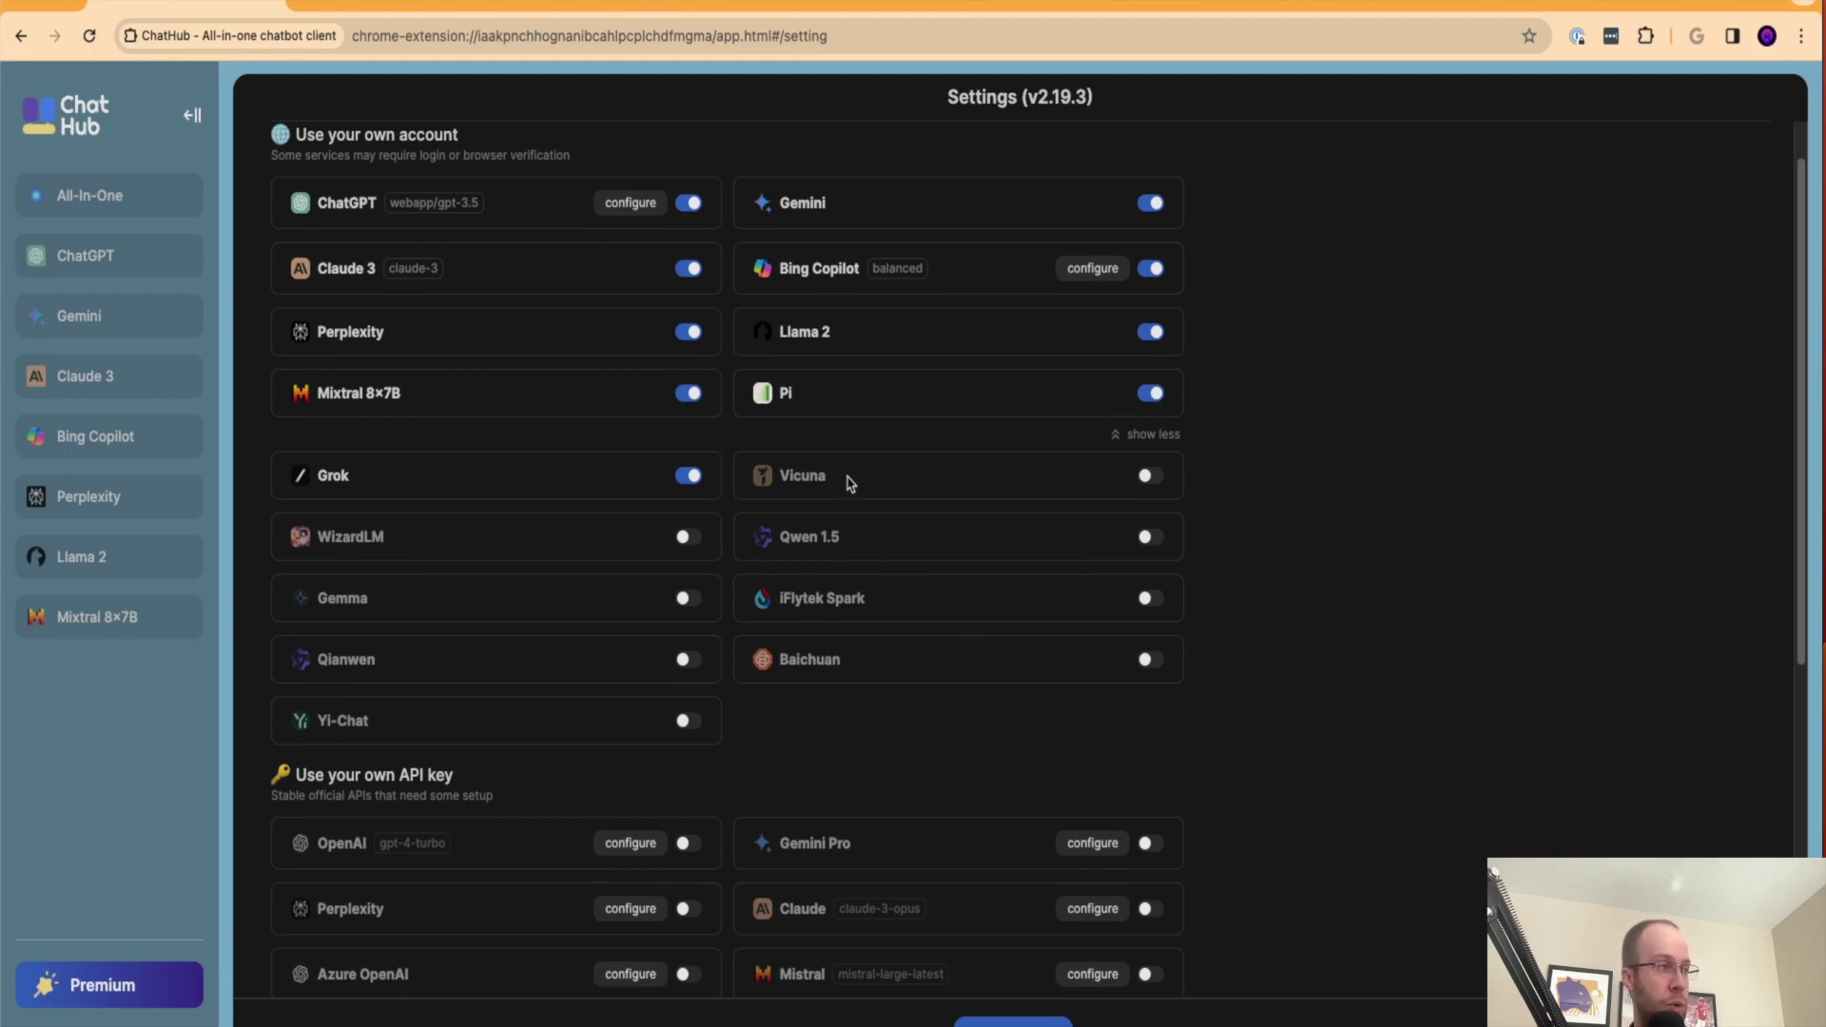
scroll(848, 481, down, 1)
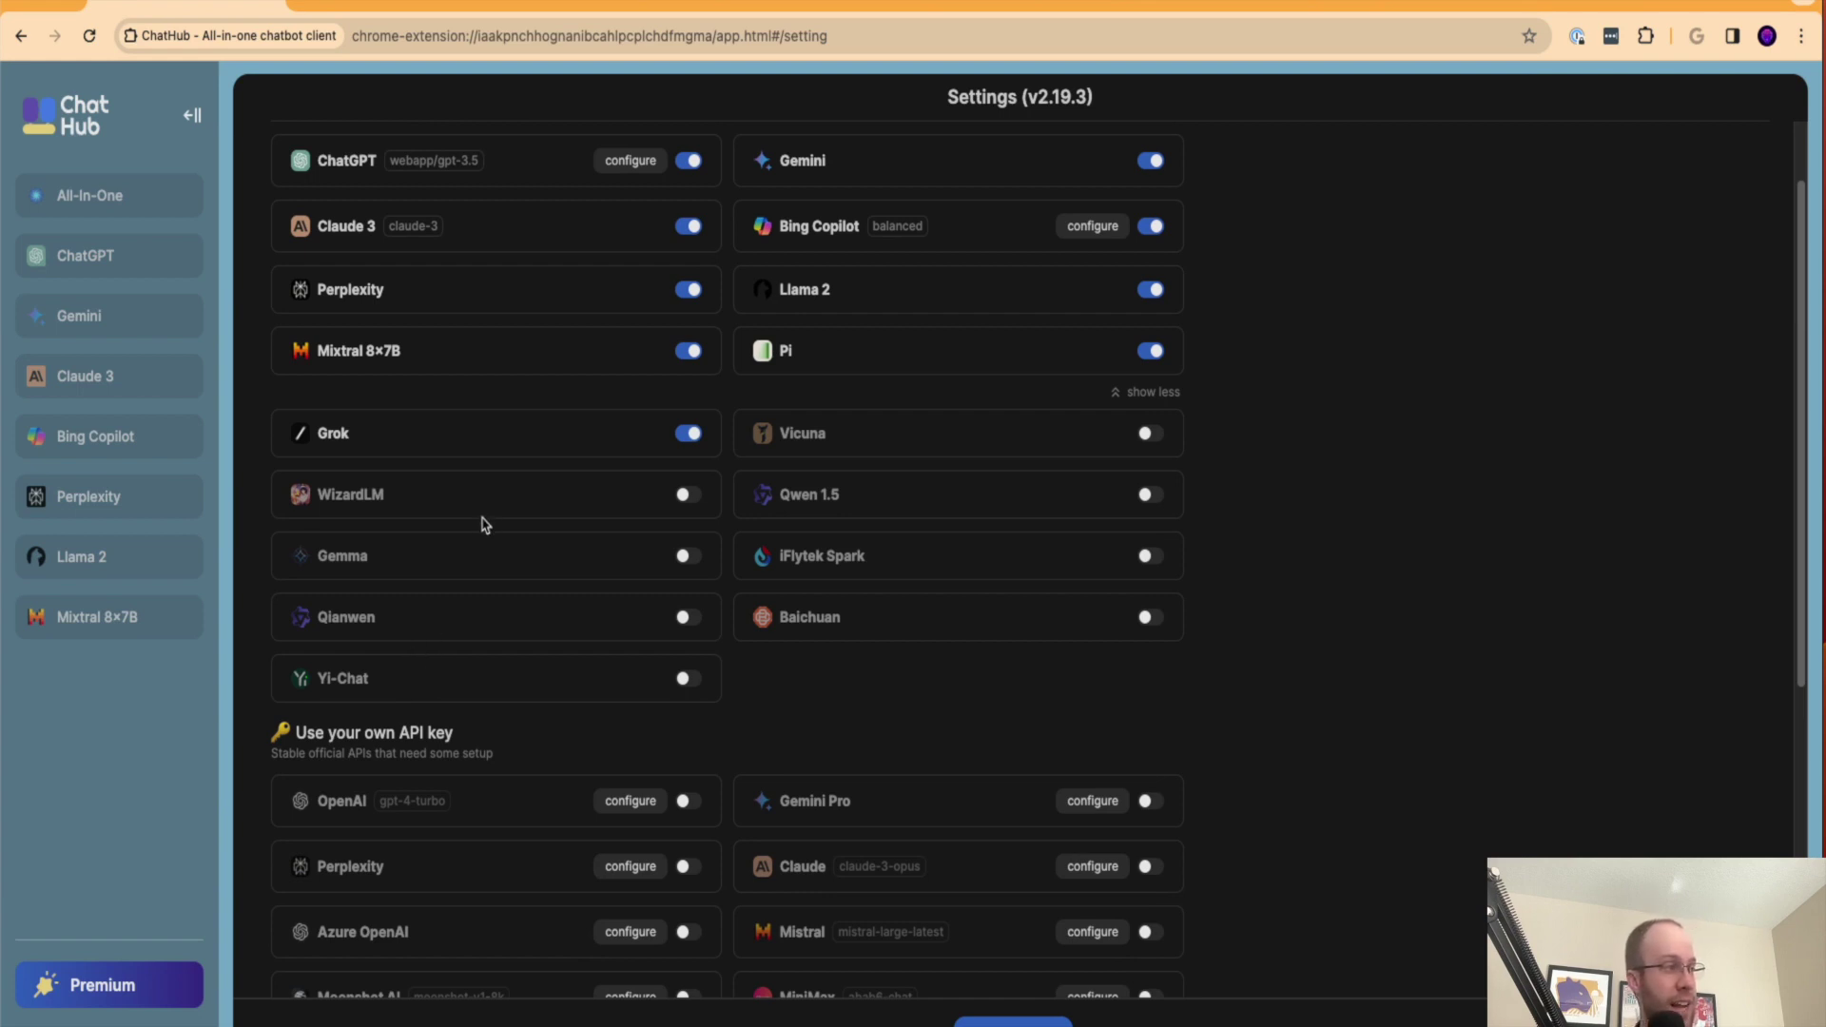
scroll(548, 499, down, 5)
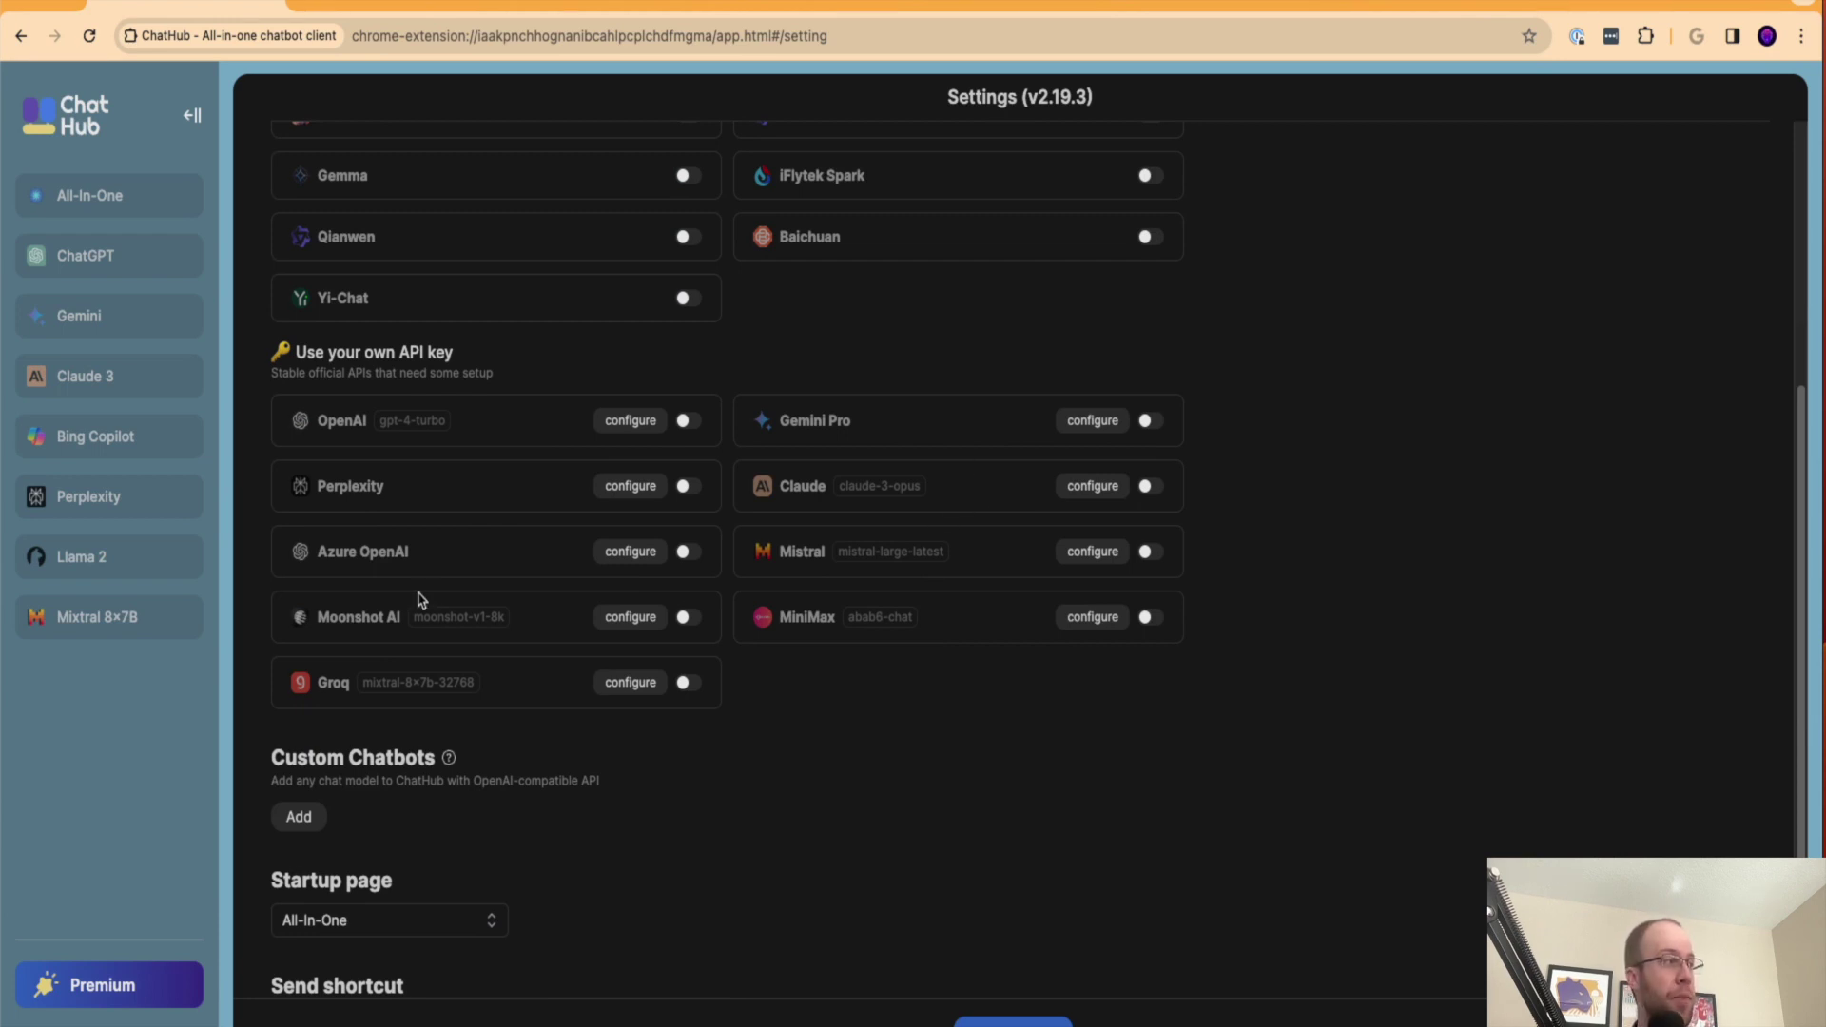
scroll(419, 600, down, 1)
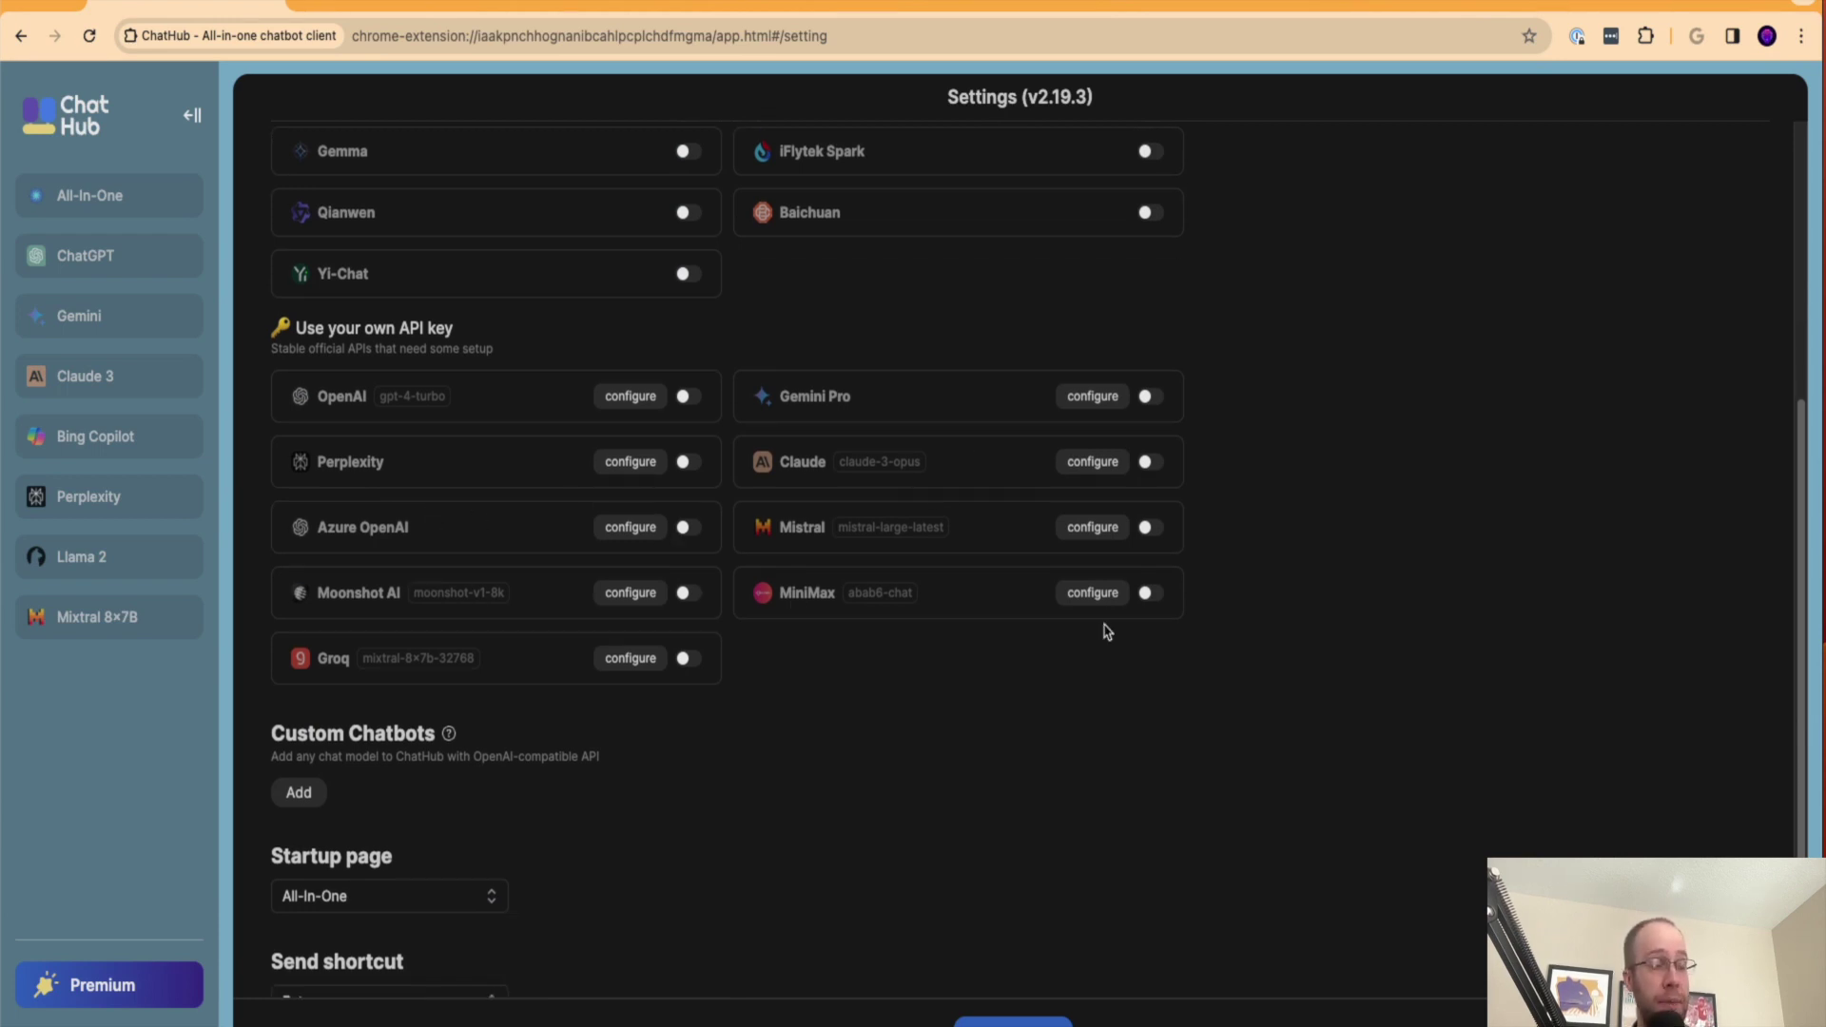
scroll(671, 542, up, 3)
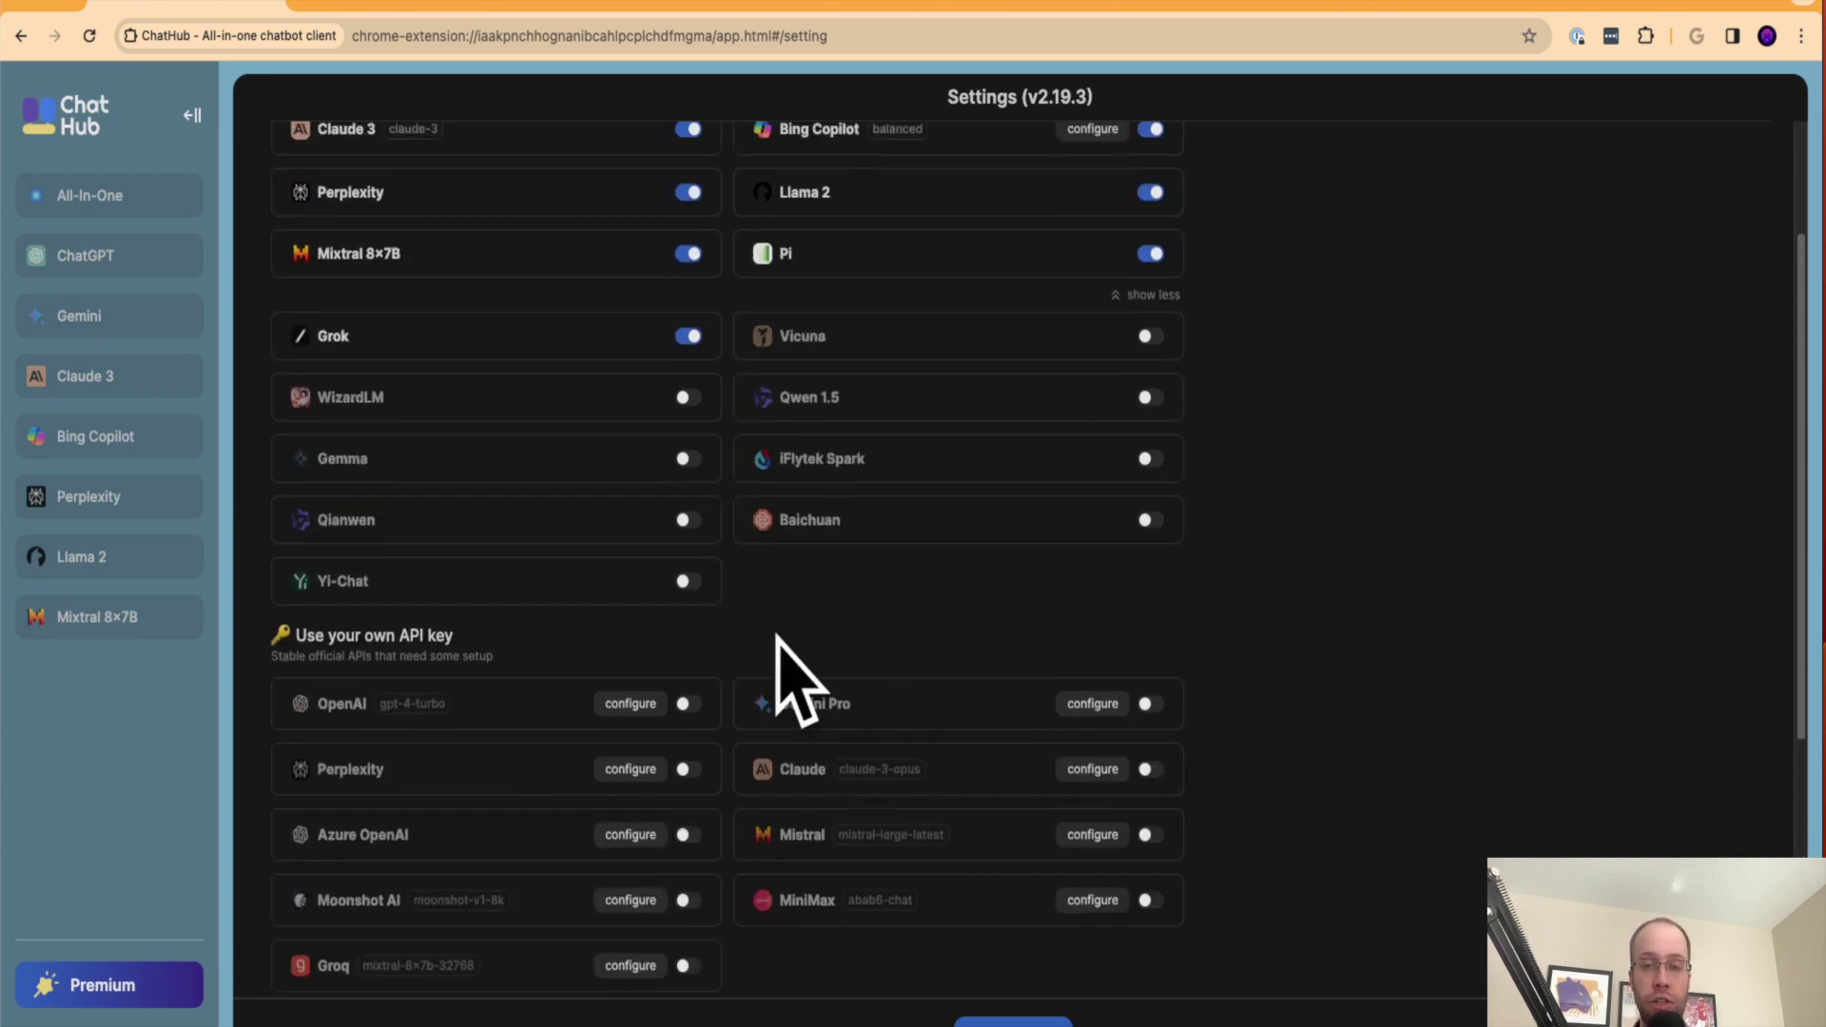
scroll(808, 714, down, 1)
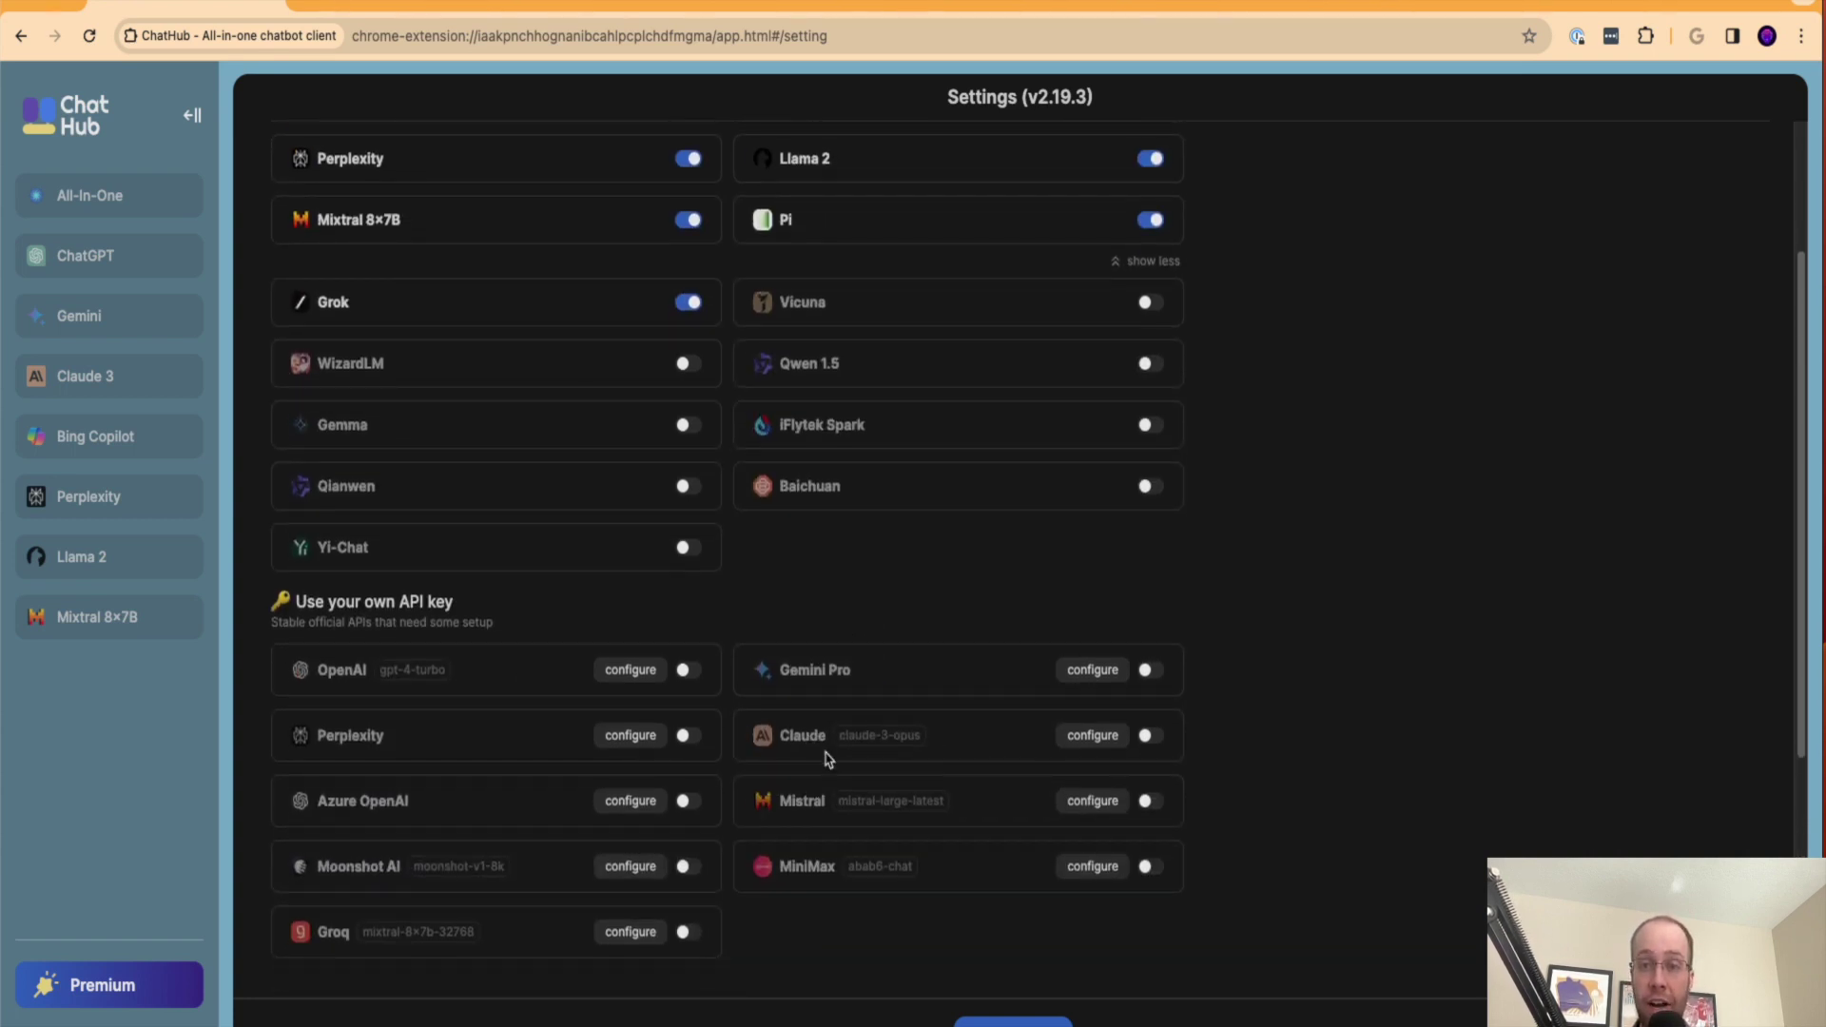
scroll(828, 756, down, 6)
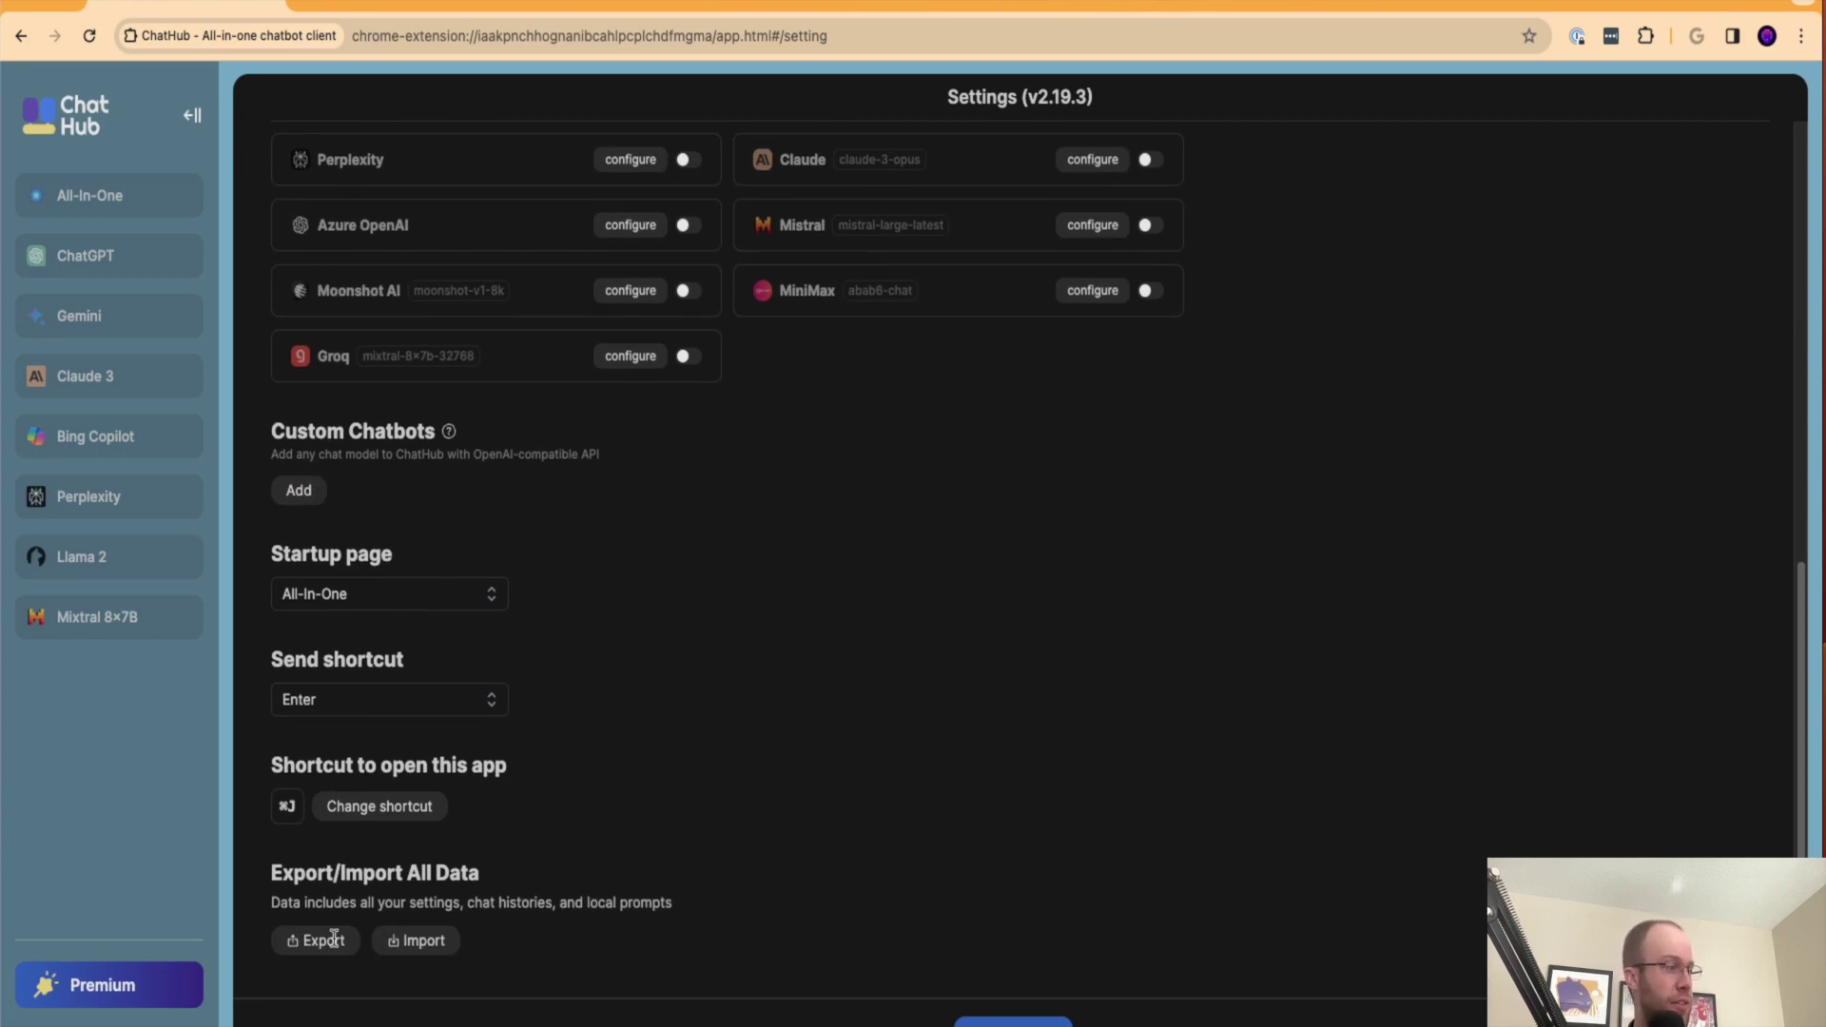
scroll(392, 951, up, 8)
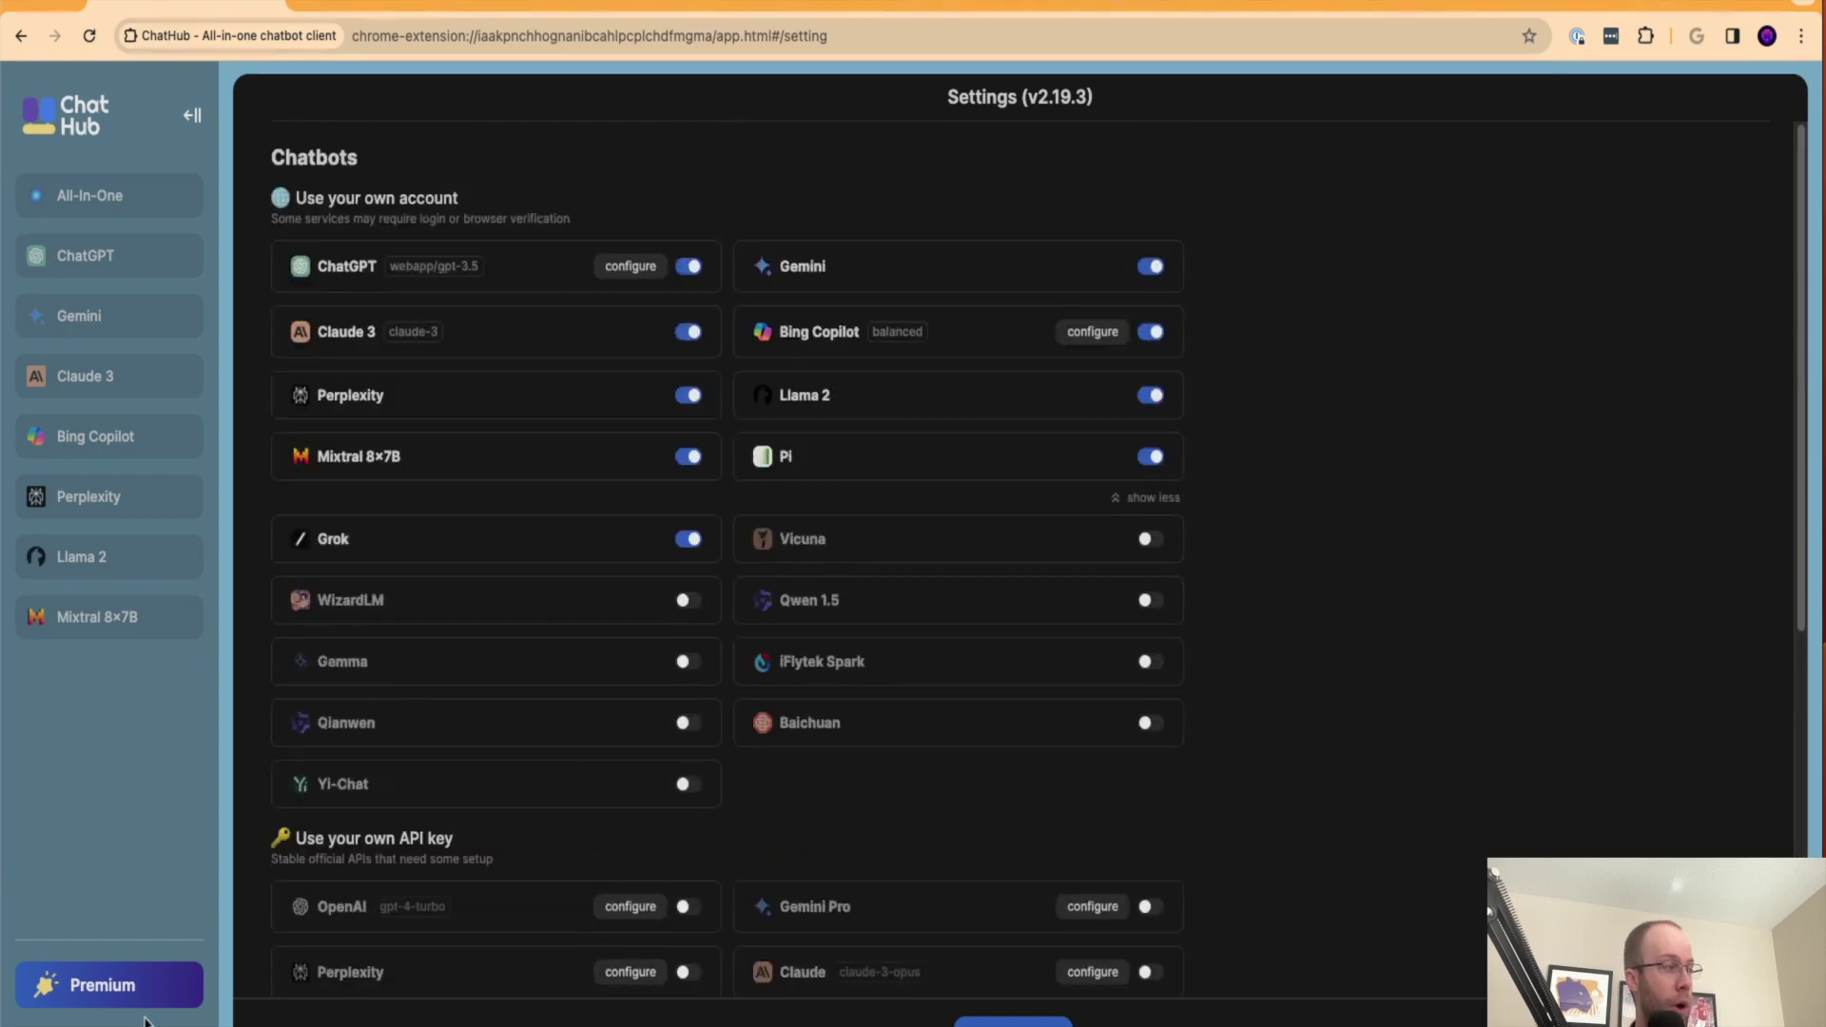
click(133, 994)
click(988, 169)
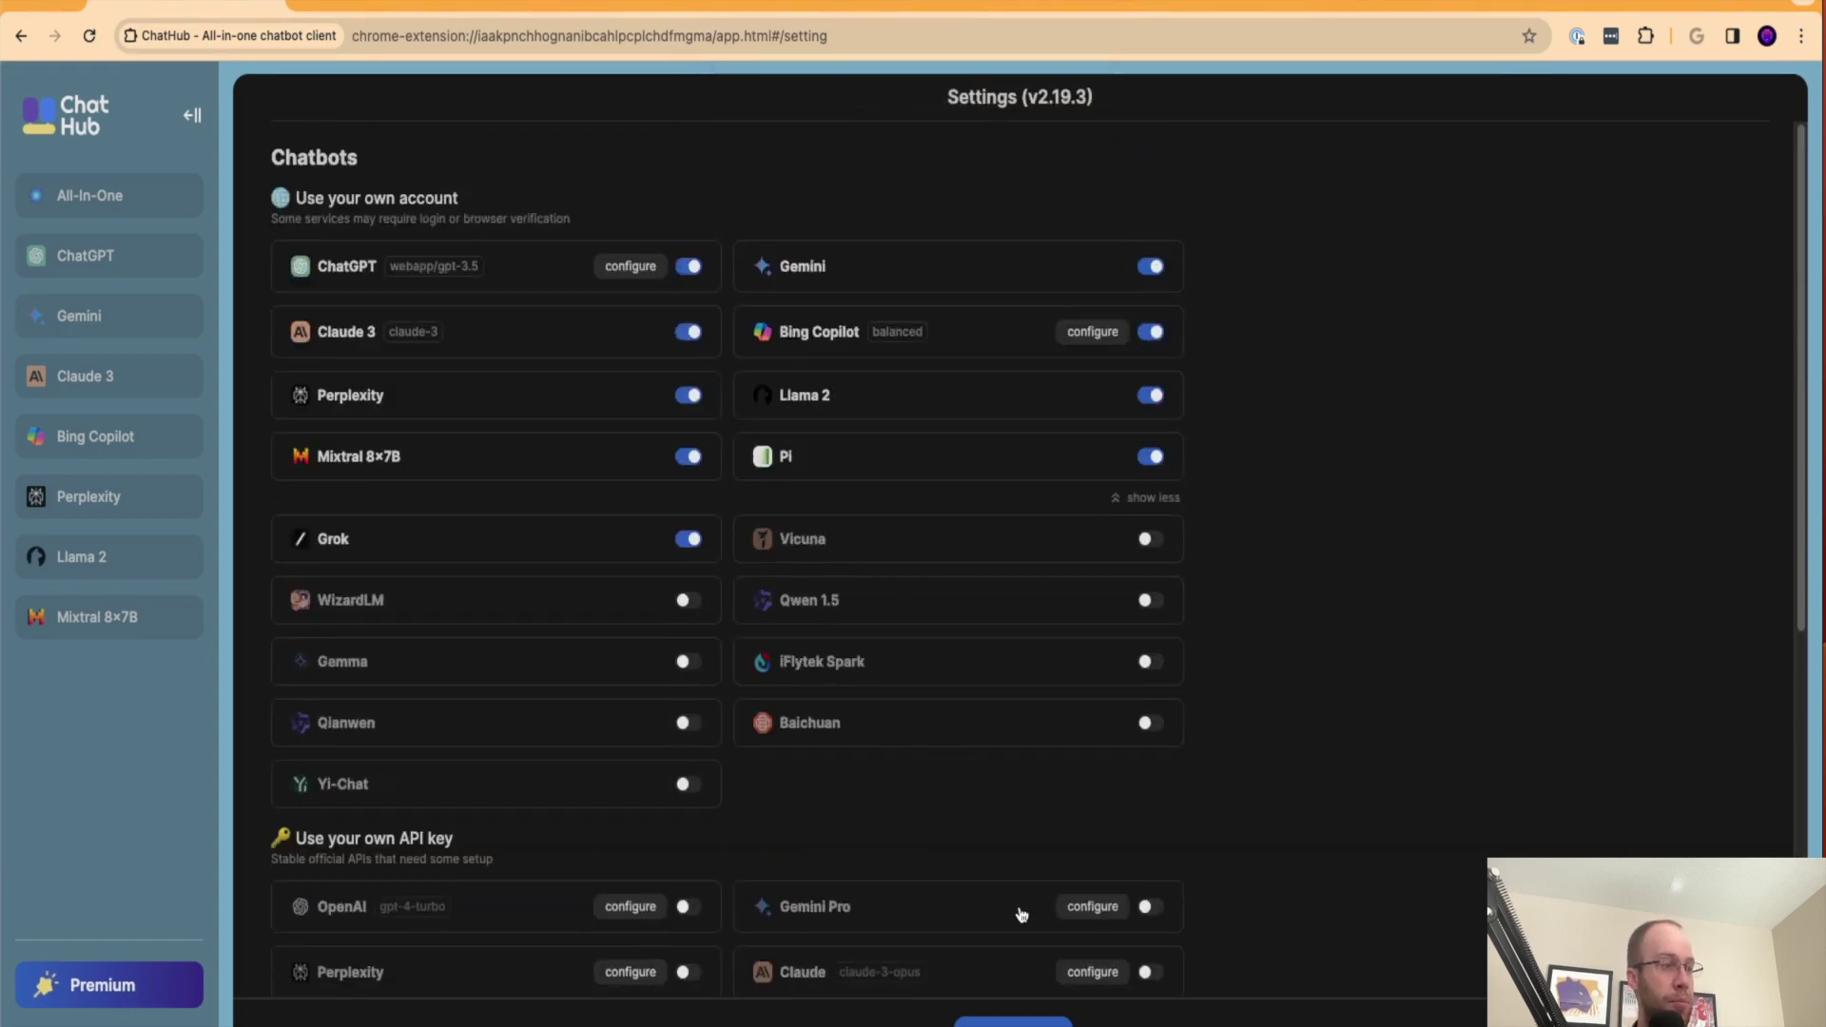
click(1010, 1023)
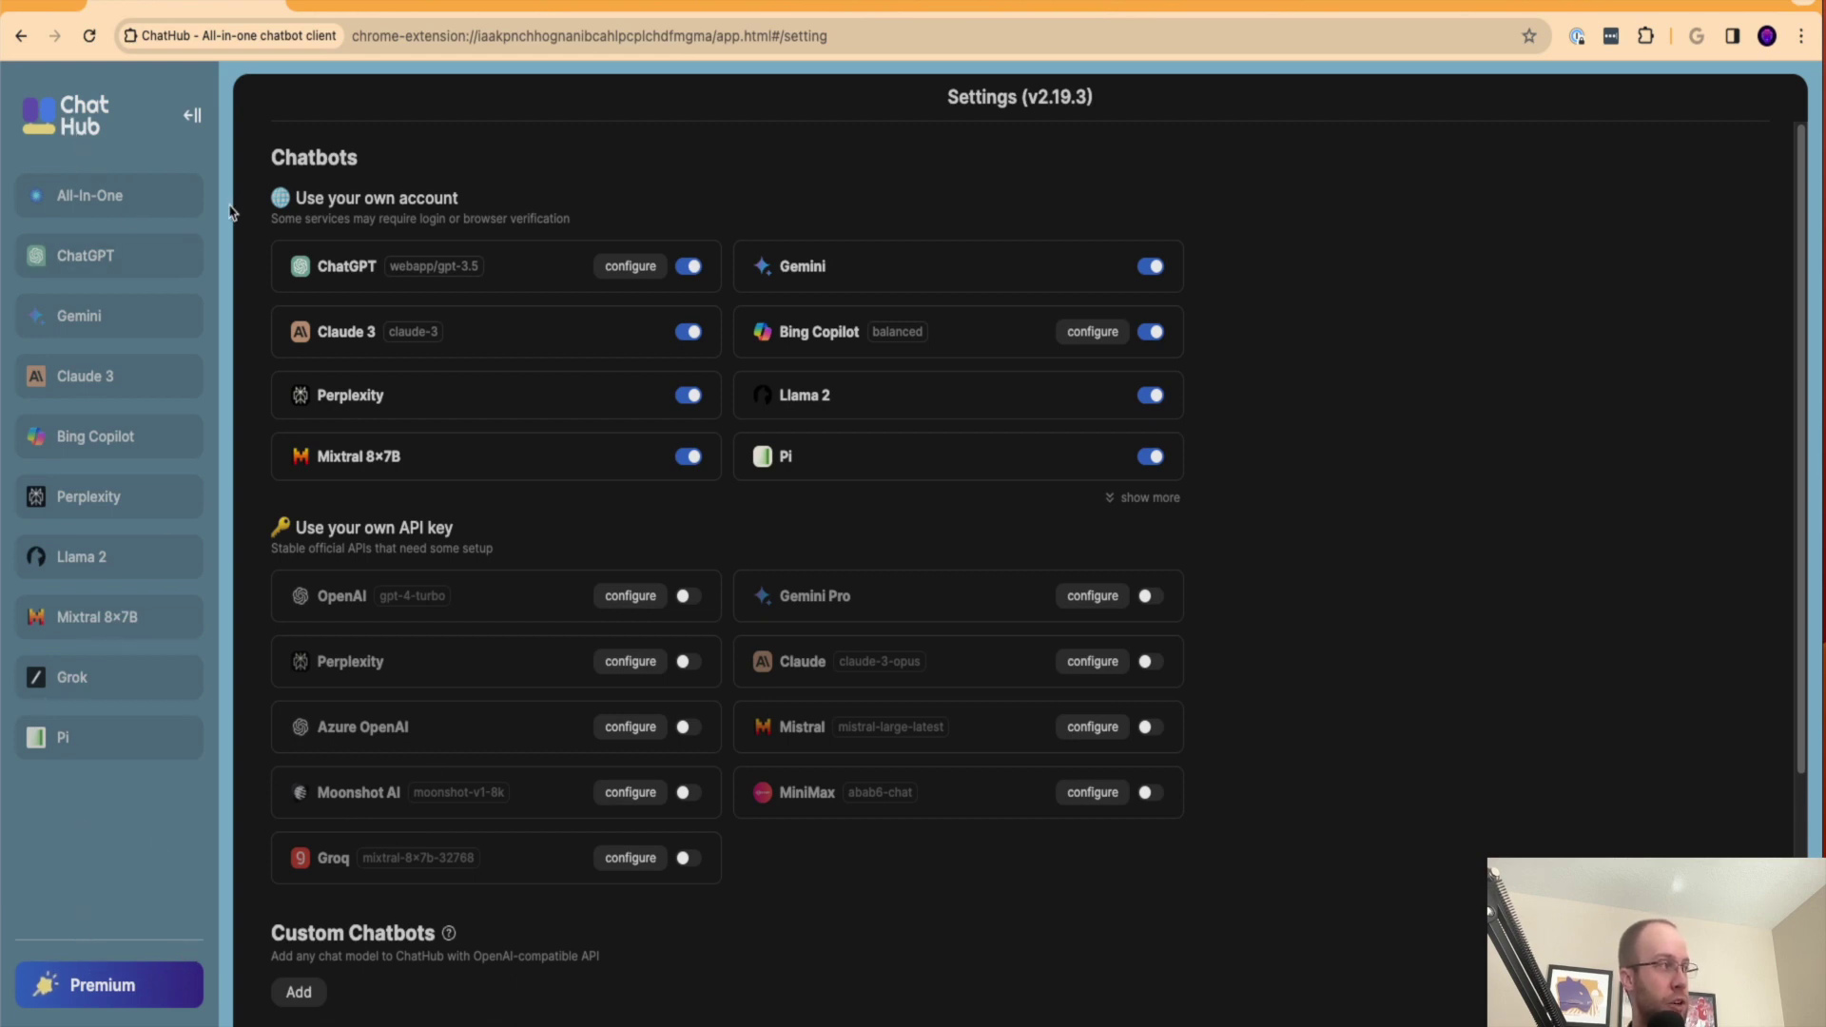
click(137, 990)
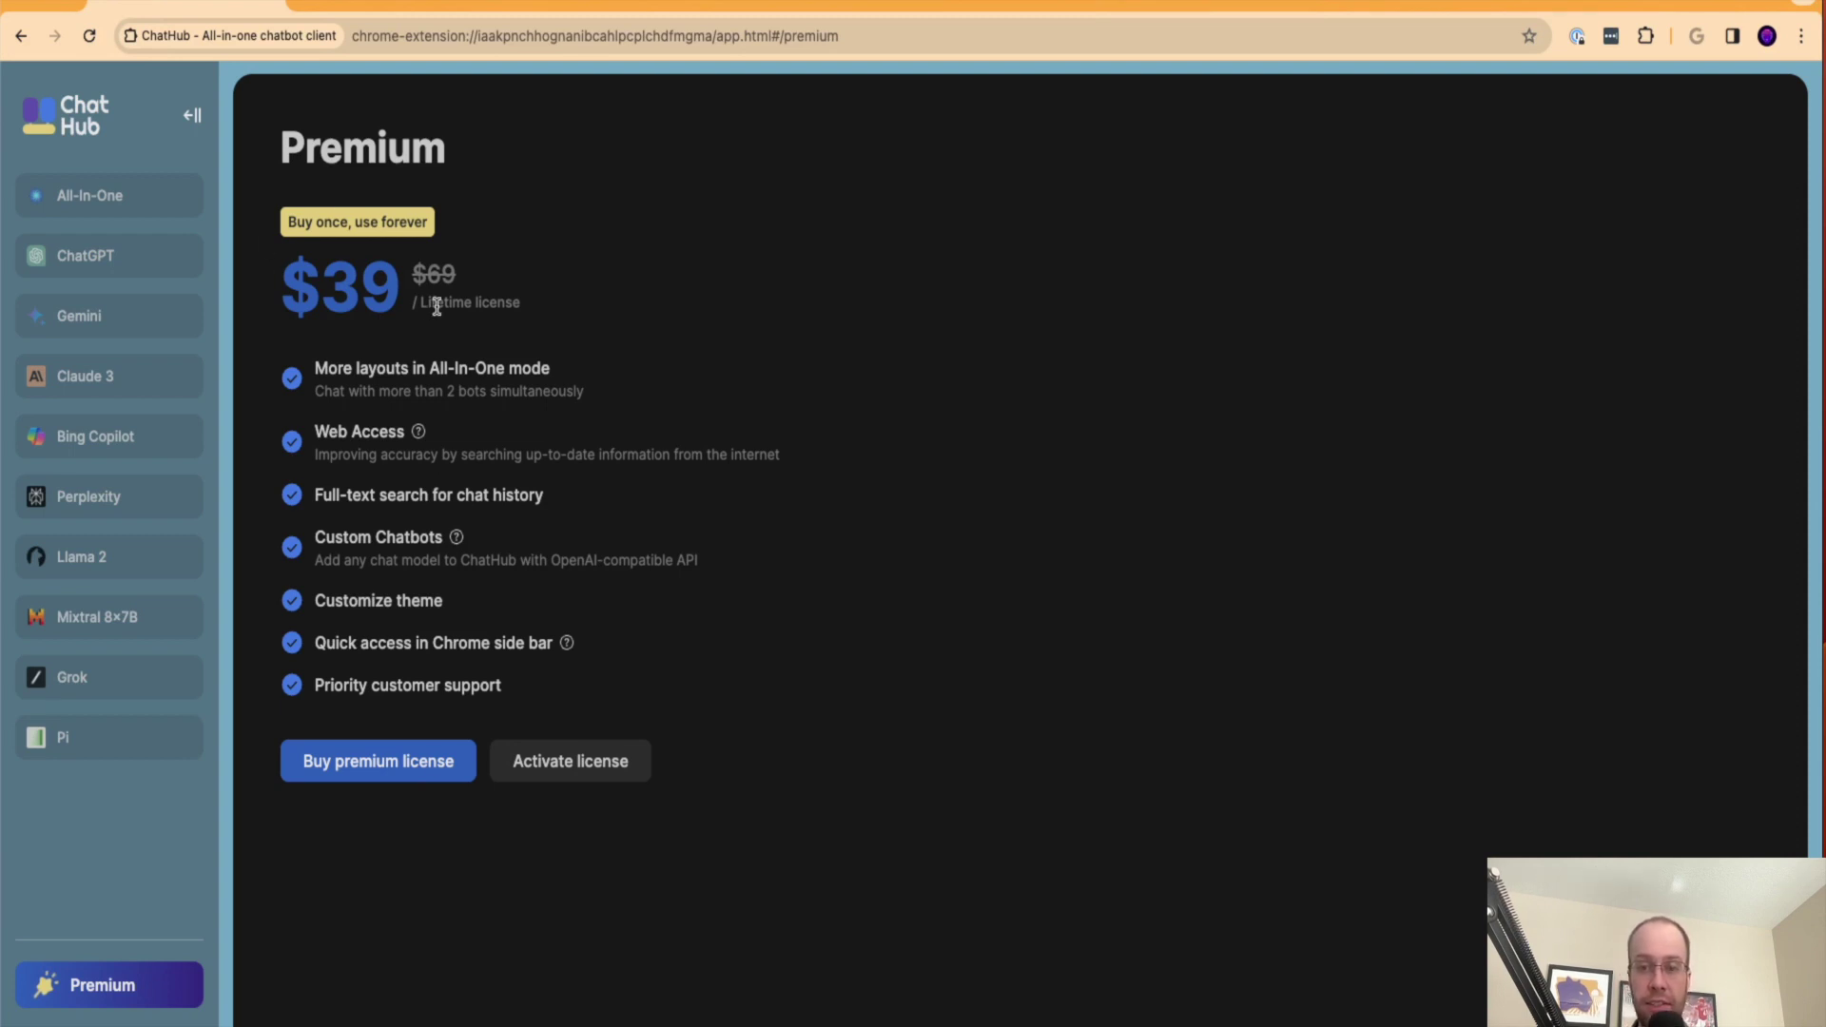
drag(582, 390, 368, 366)
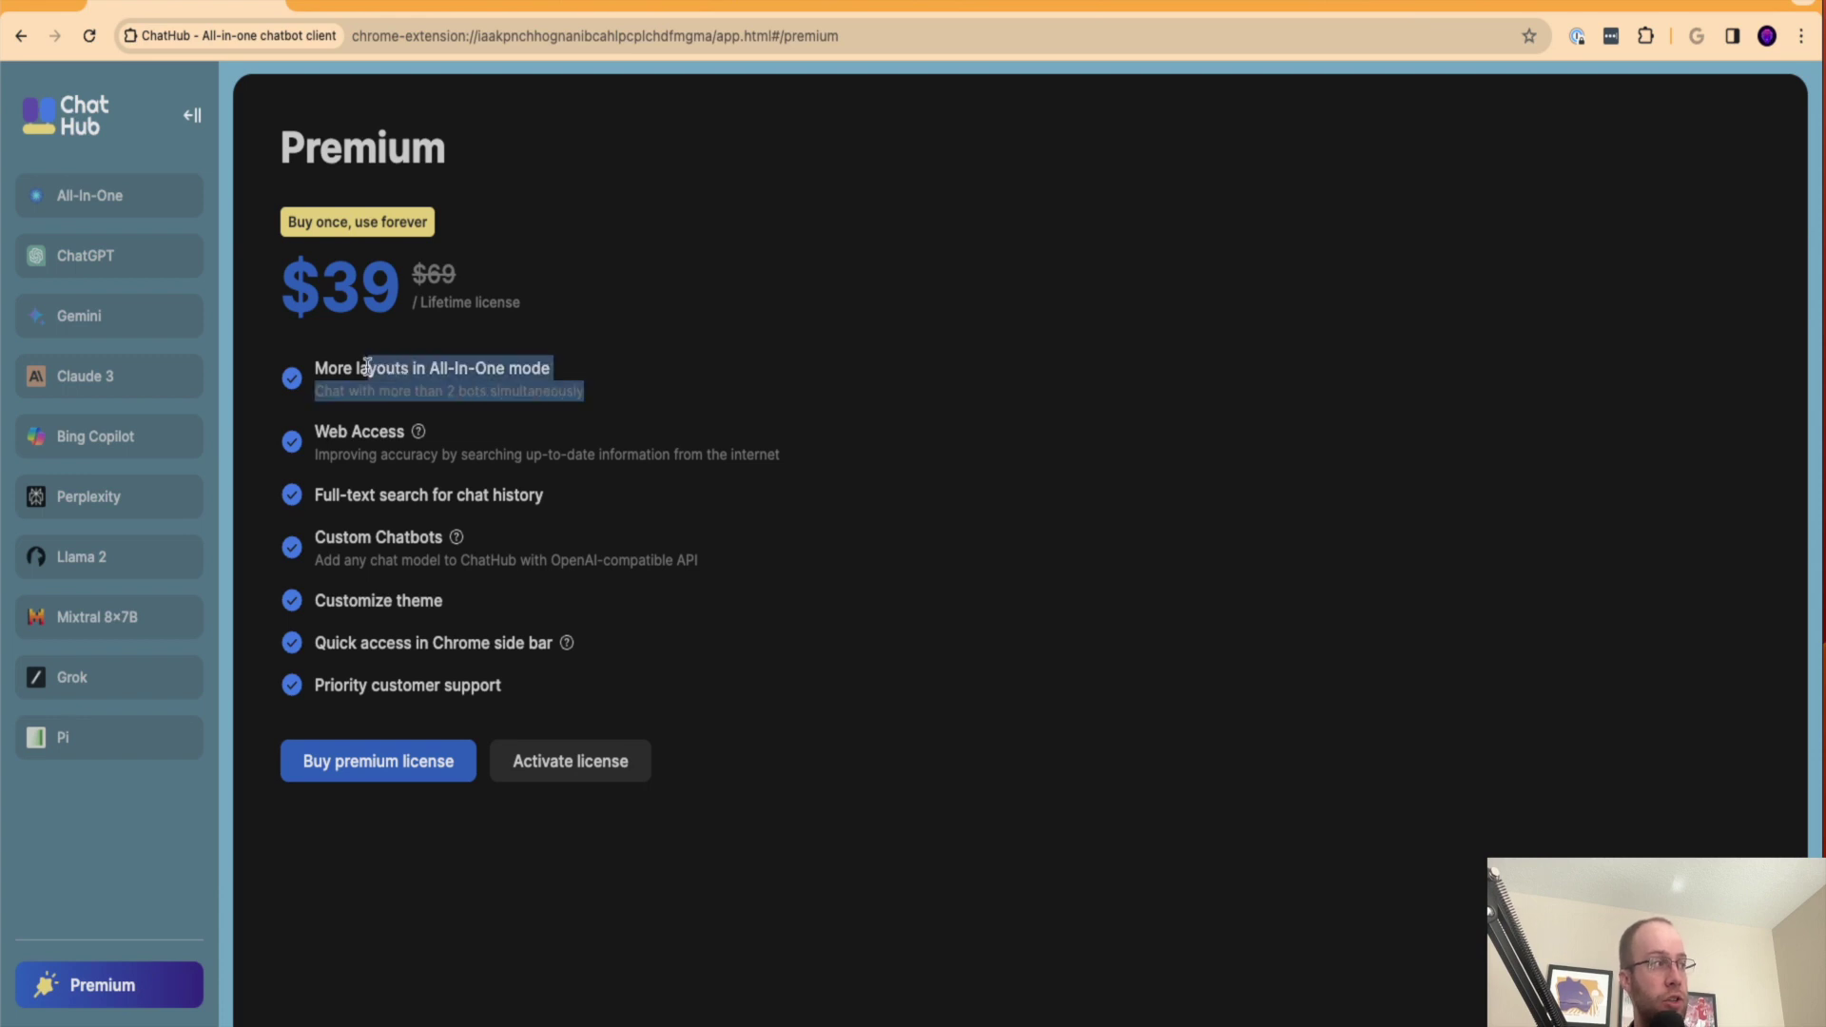
drag(445, 424, 330, 422)
click(418, 484)
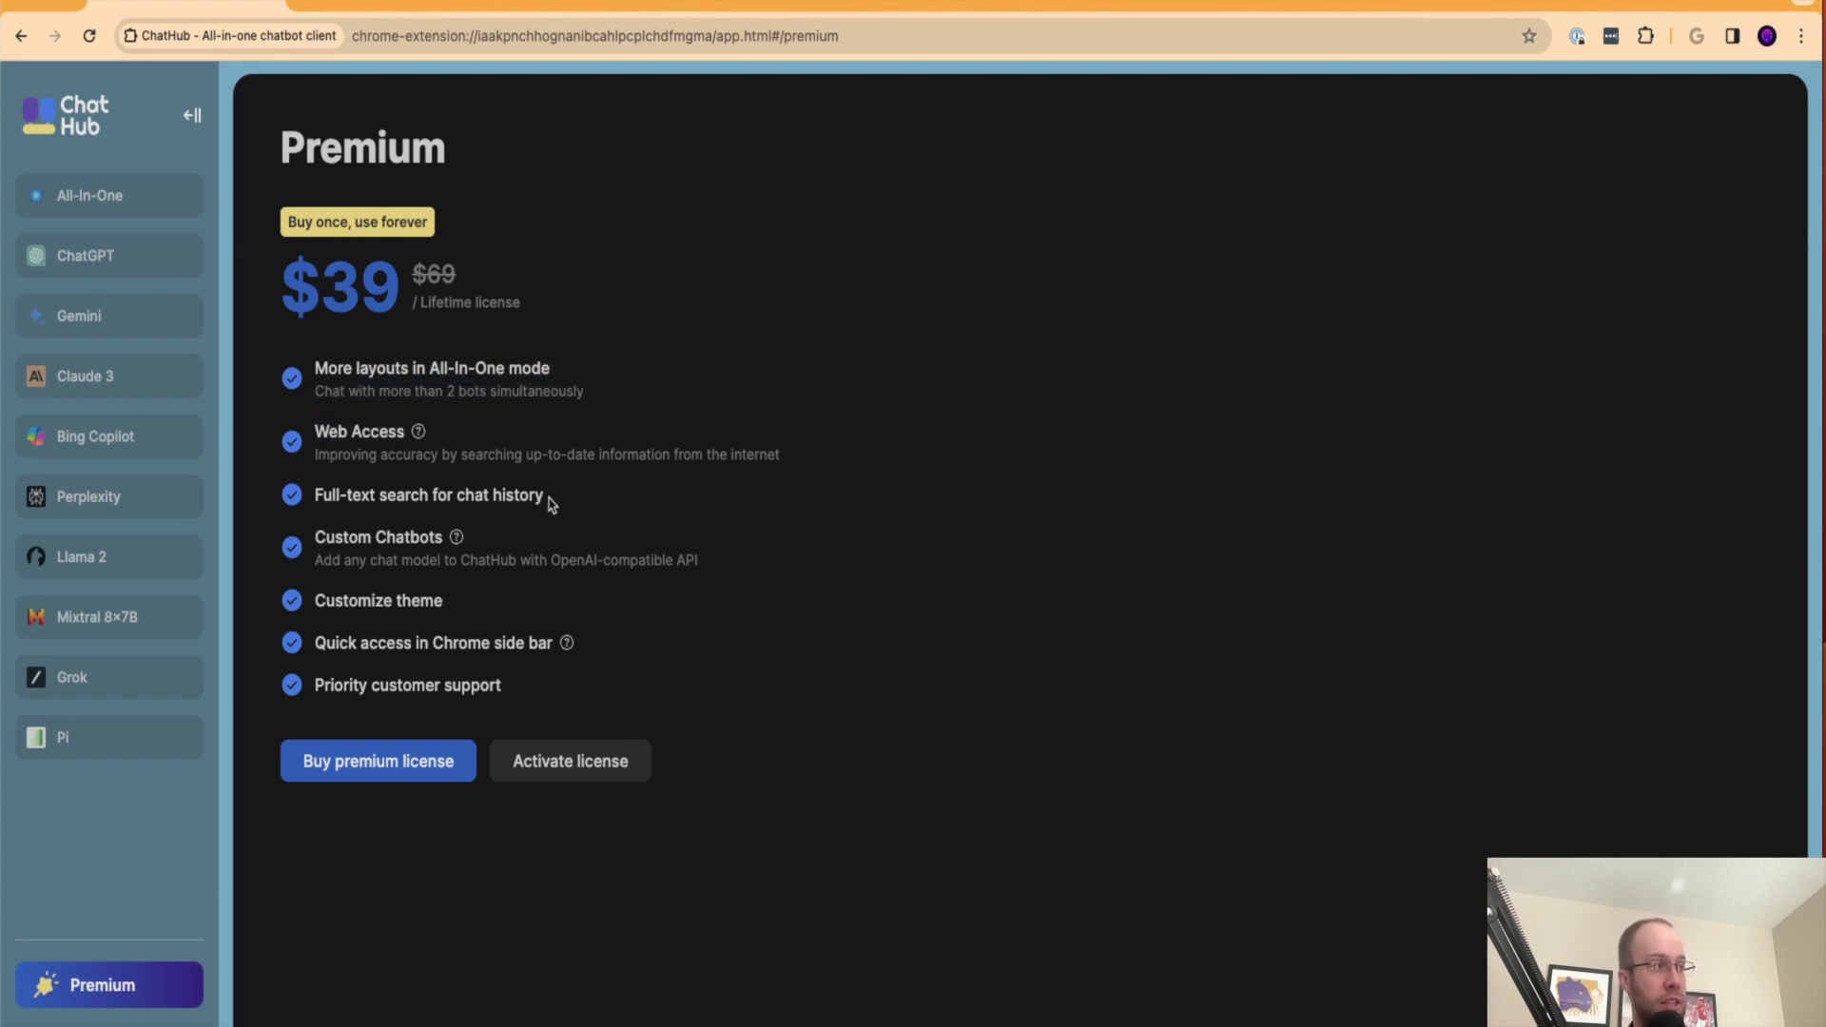
drag(546, 497, 371, 534)
click(428, 493)
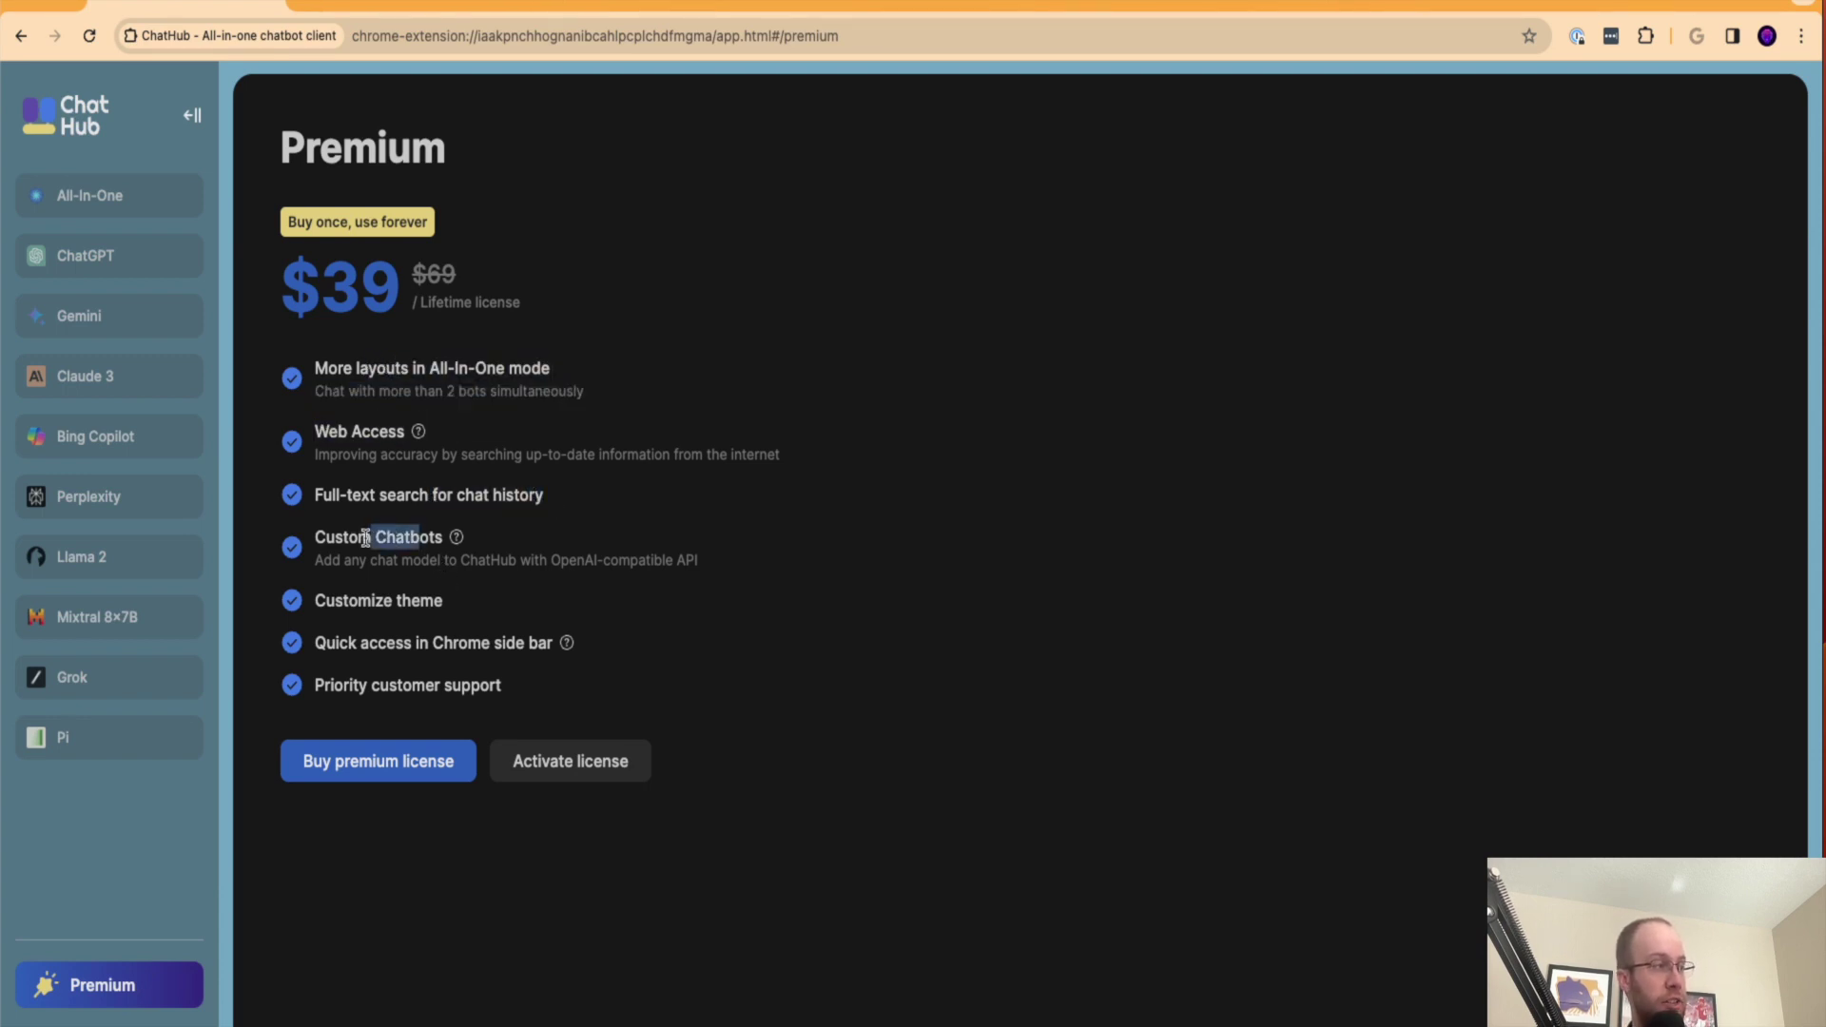
click(375, 542)
drag(447, 601, 407, 681)
click(502, 635)
click(447, 642)
click(499, 677)
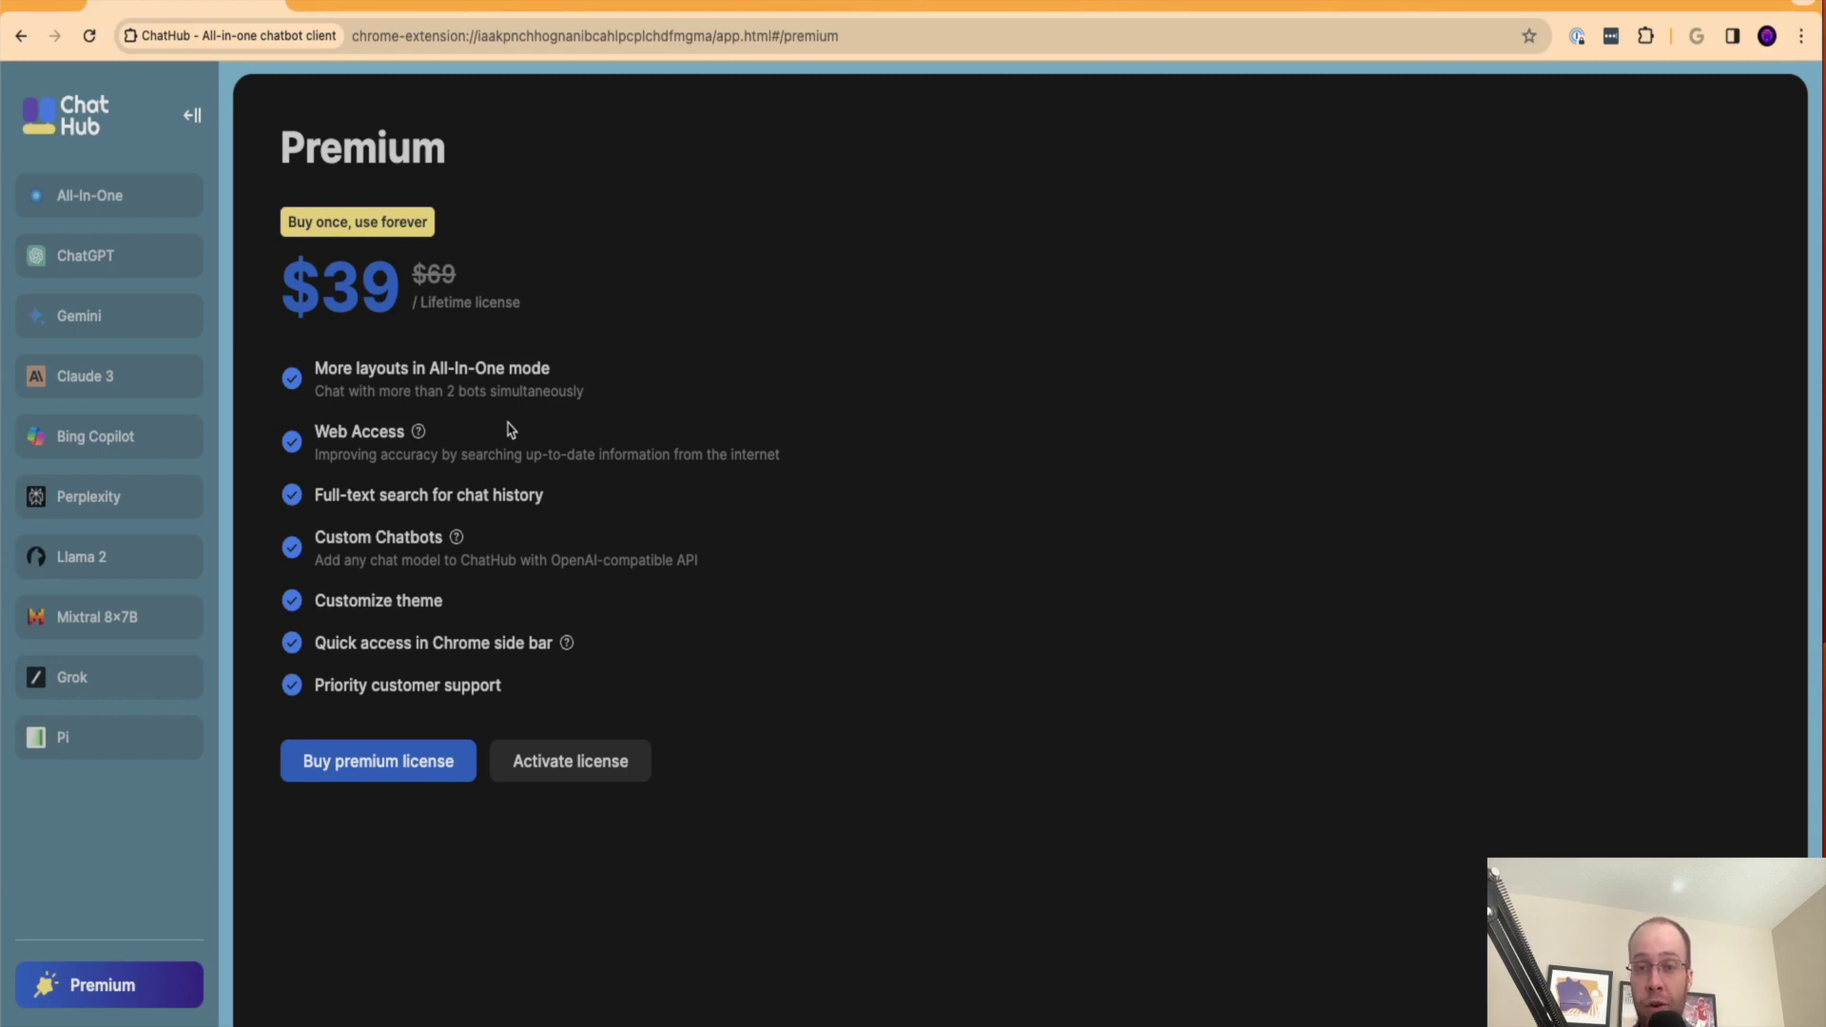
Step: Open All-In-One, close the Premium Feature offer, and switch to the Prompts & Benchmarks sheet
click(120, 202)
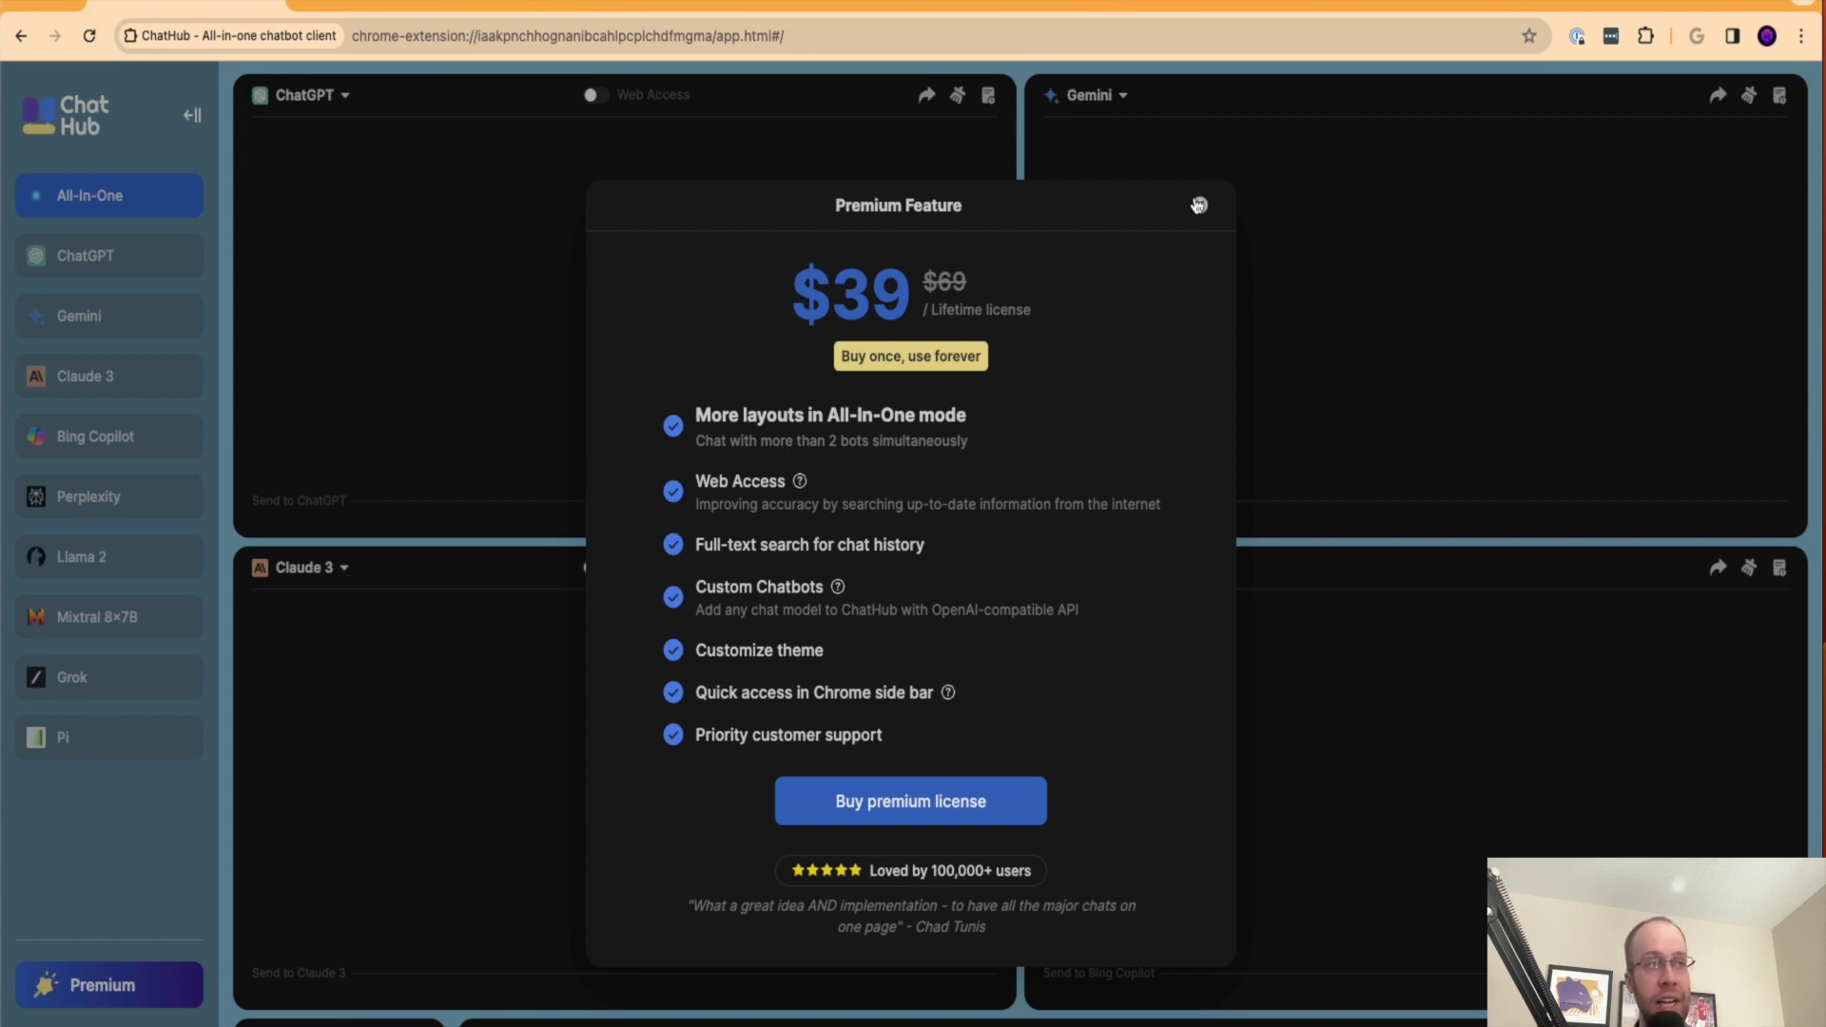
click(1200, 206)
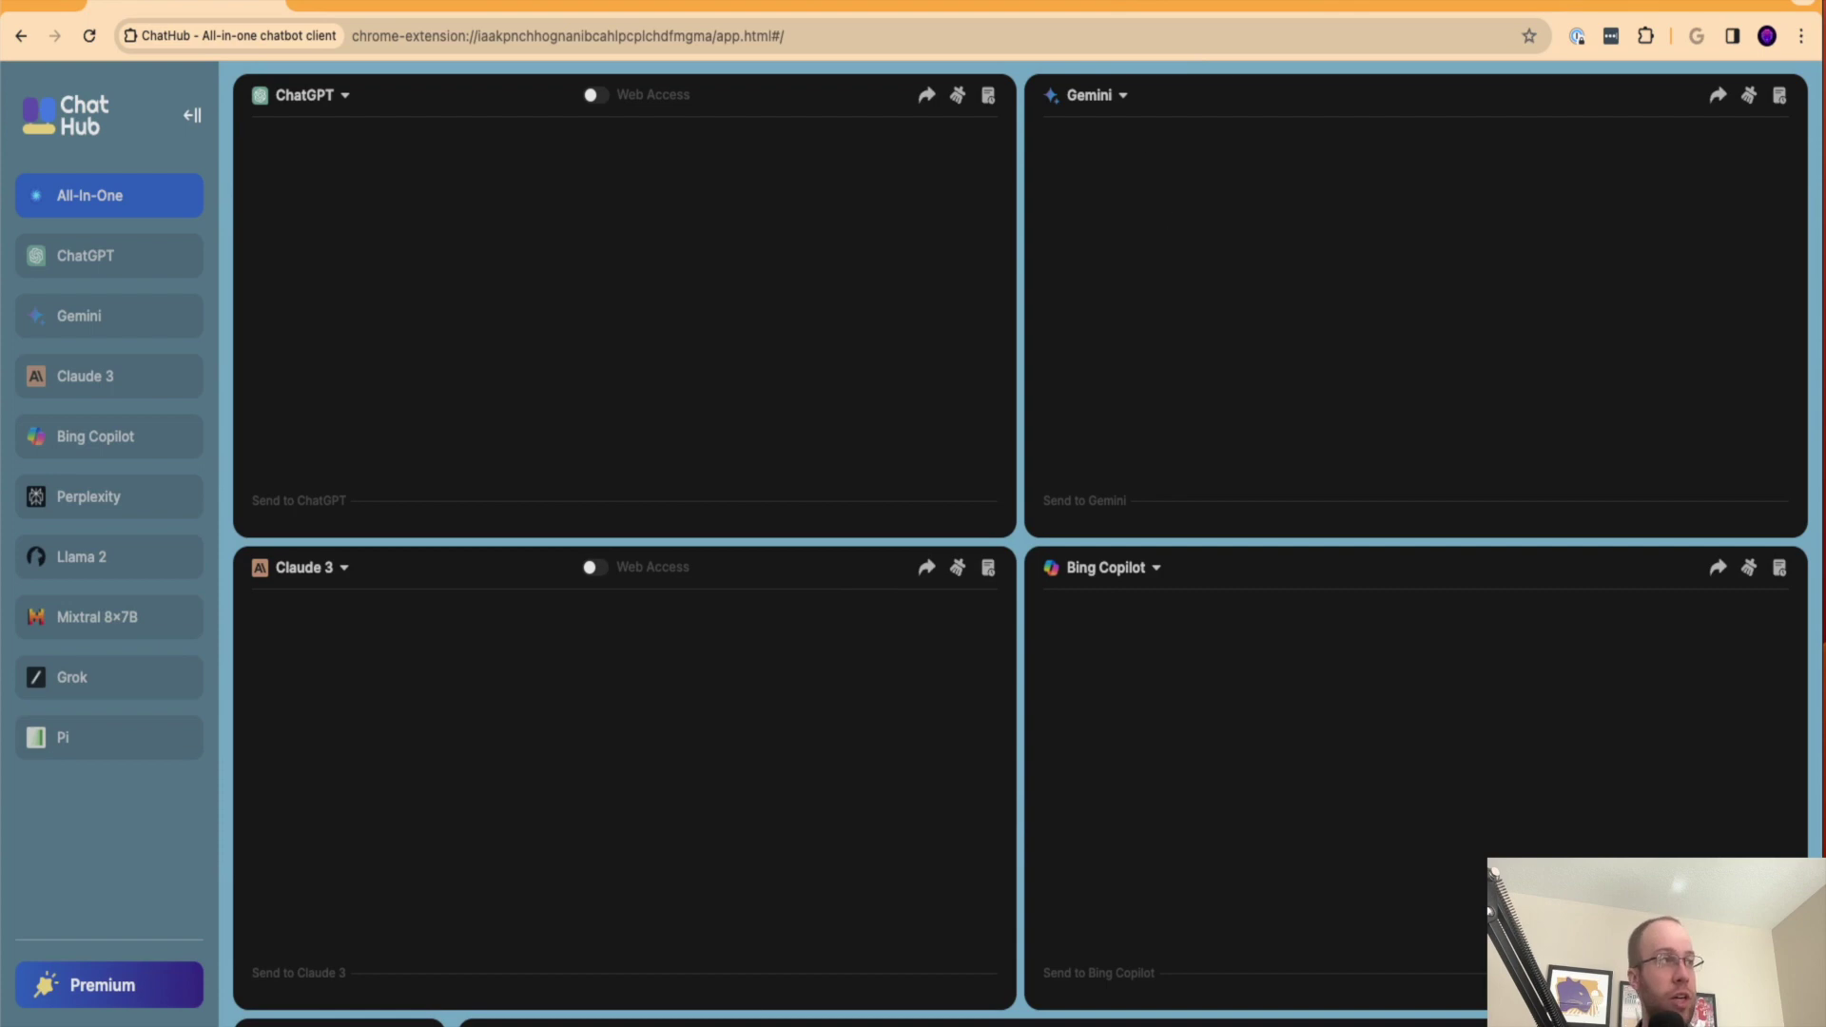
click(1015, 9)
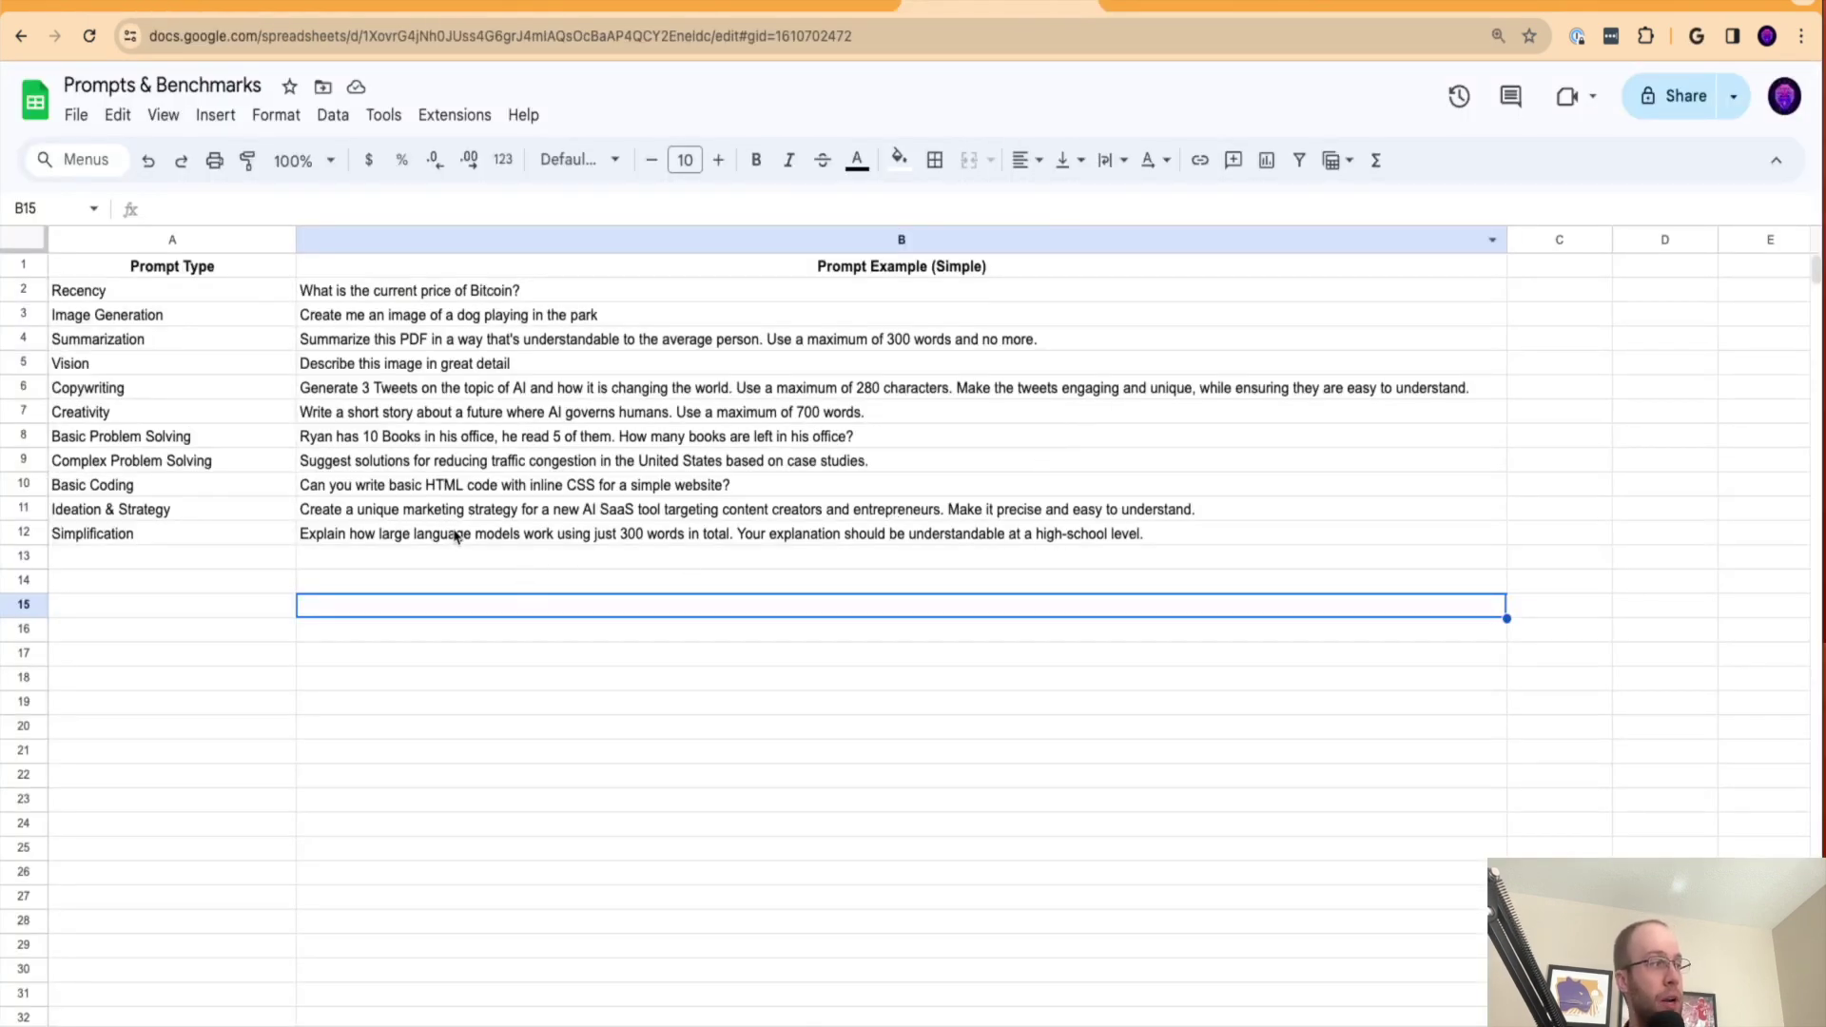
Step: Select the full Copywriting prompt text inside cell B6 to copy it
click(369, 397)
double_click(369, 398)
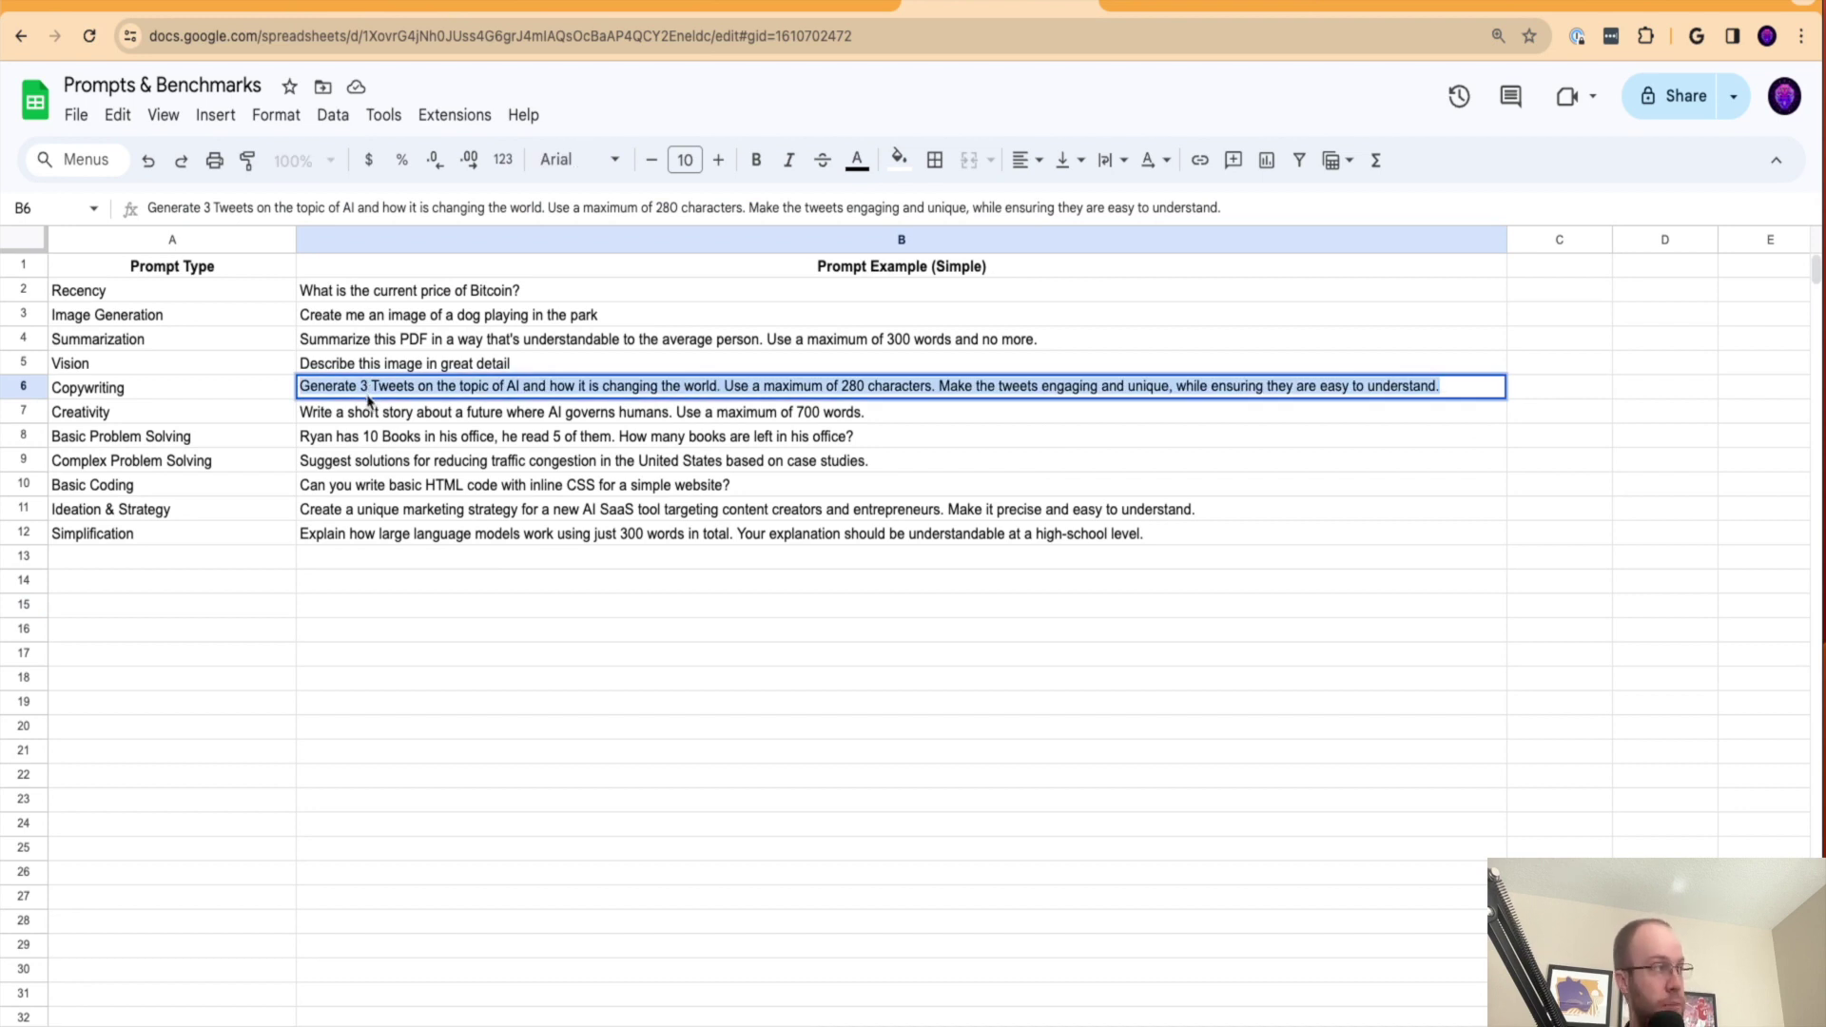
click(419, 612)
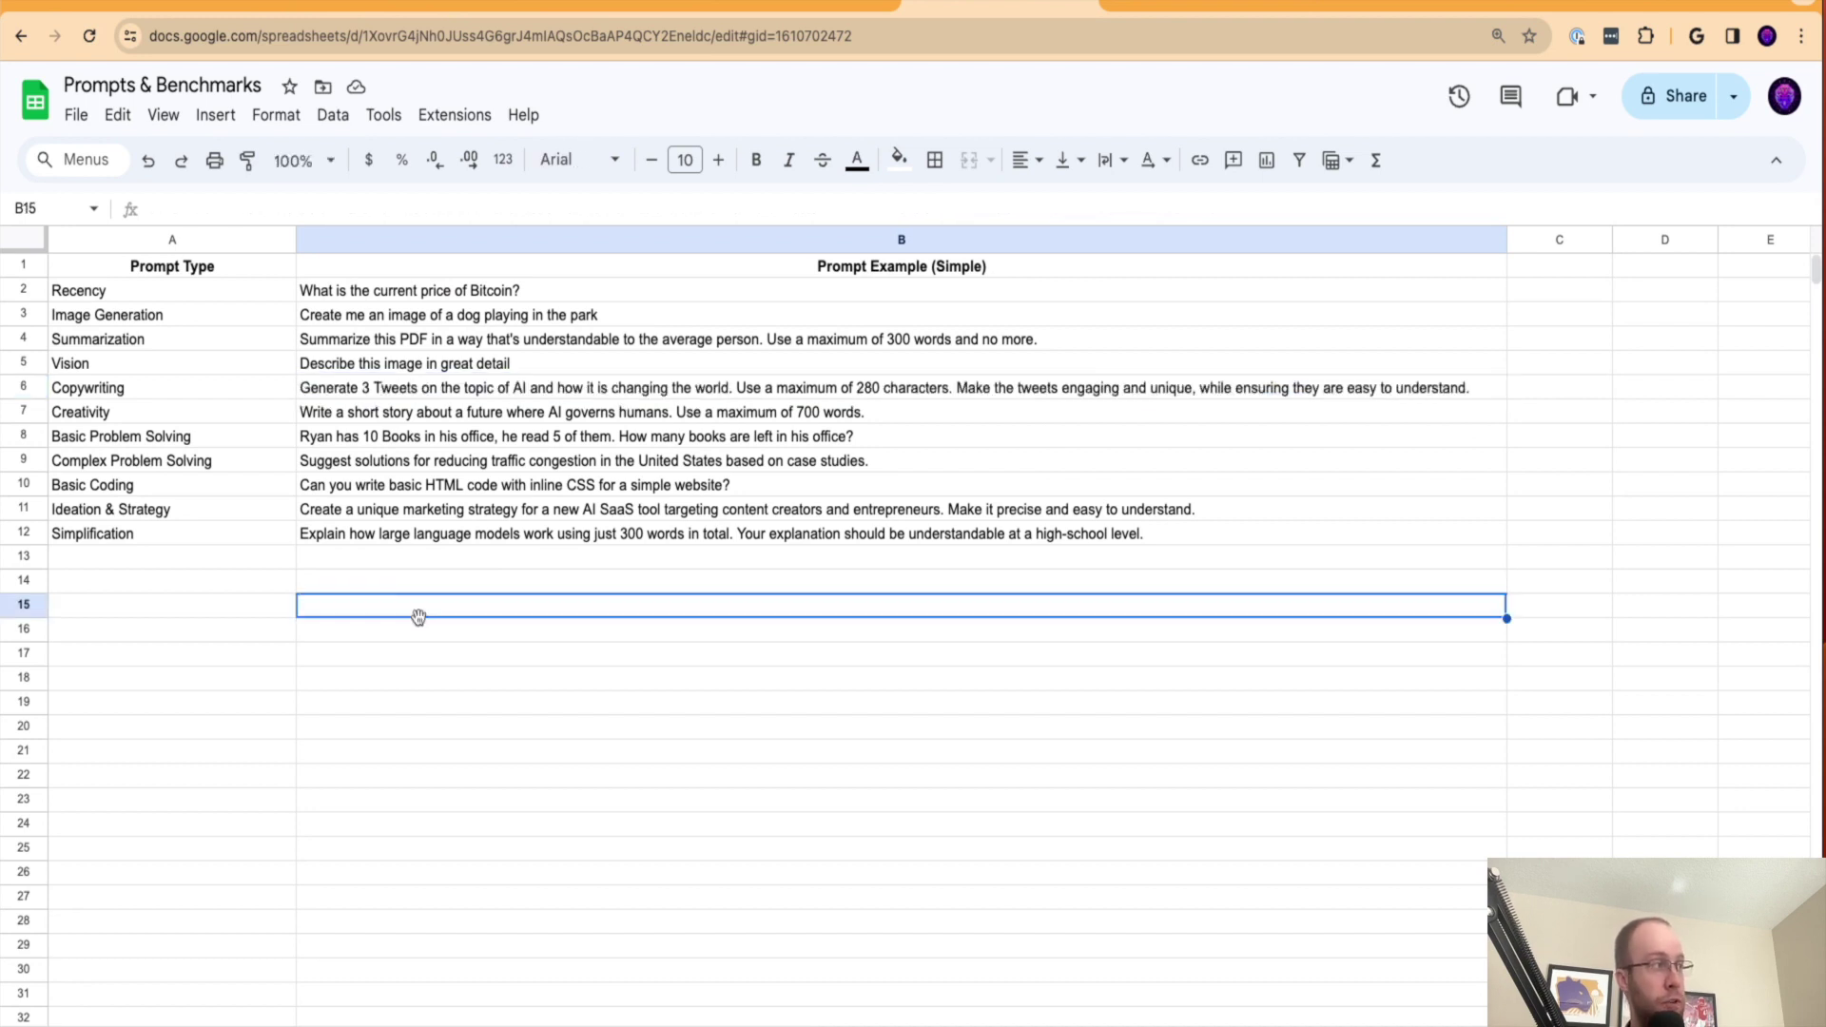
click(394, 400)
double_click(382, 390)
drag(372, 385, 1285, 388)
triple_click(1284, 391)
key(super+c)
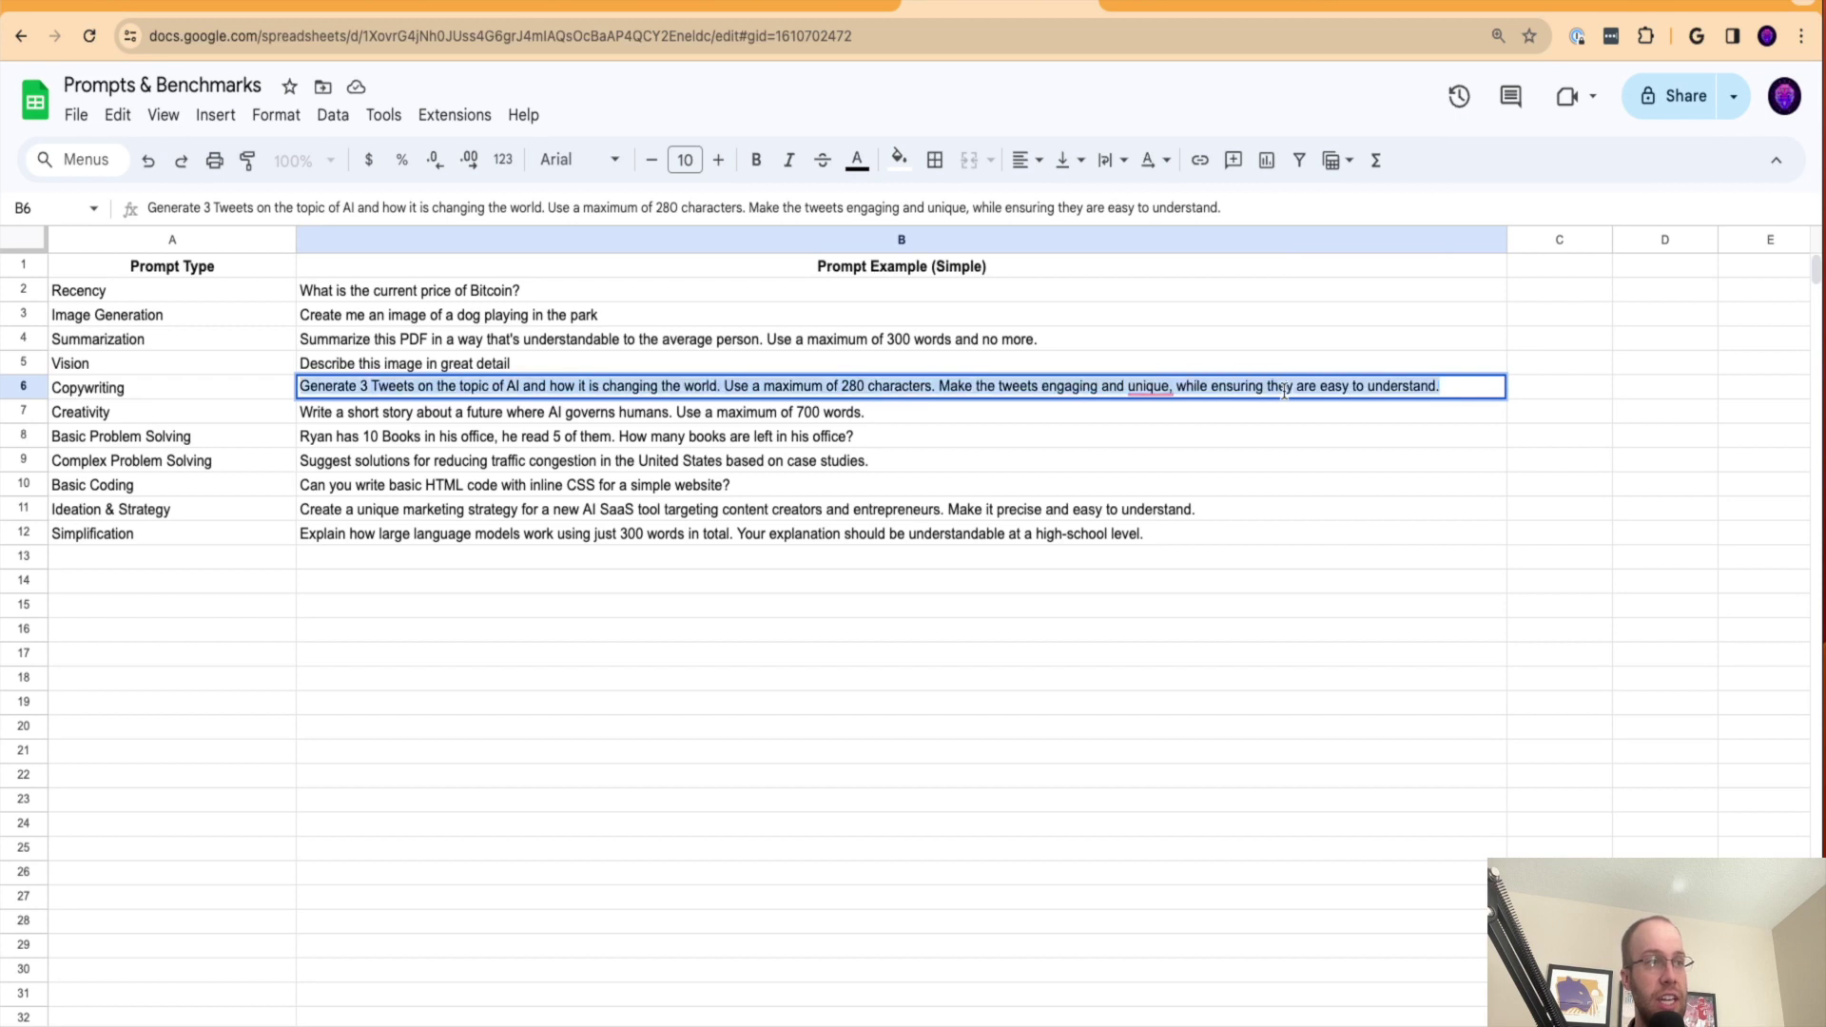
click(1318, 605)
Step: Back in ChatHub, close the premium offer and paste the tweet prompt into all four panels
click(643, 15)
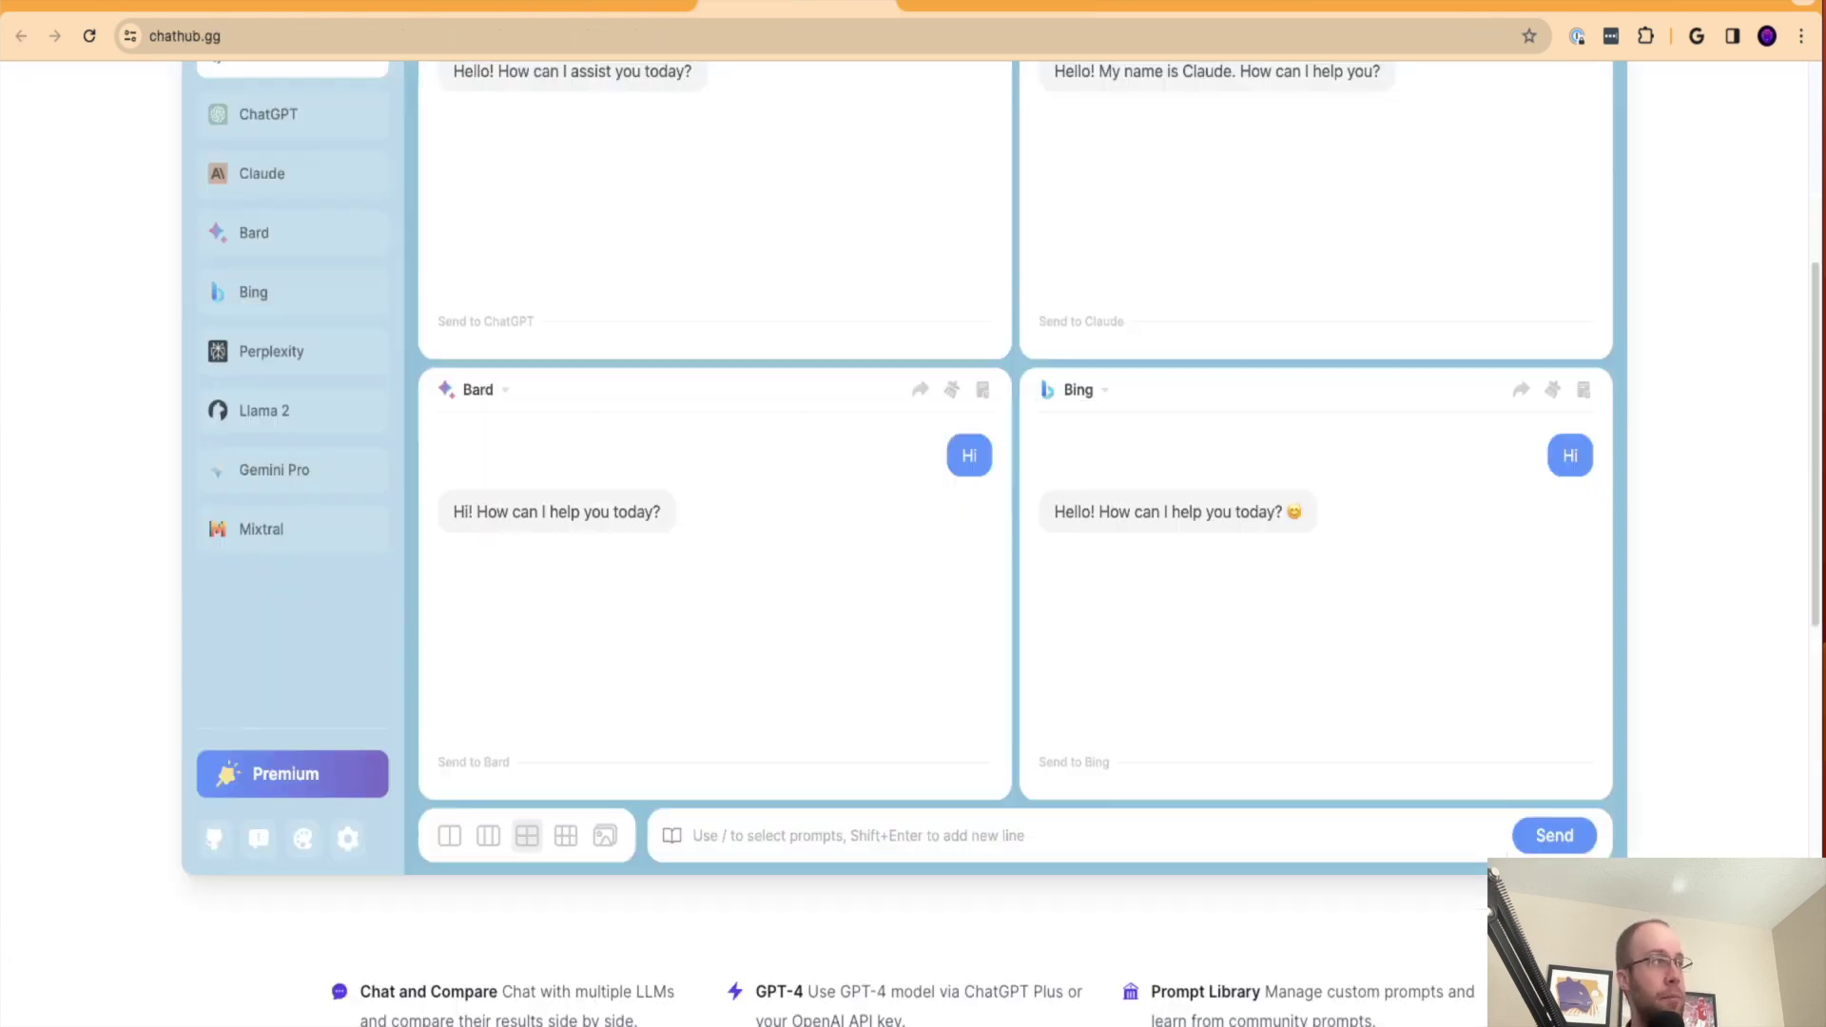
key(super+1)
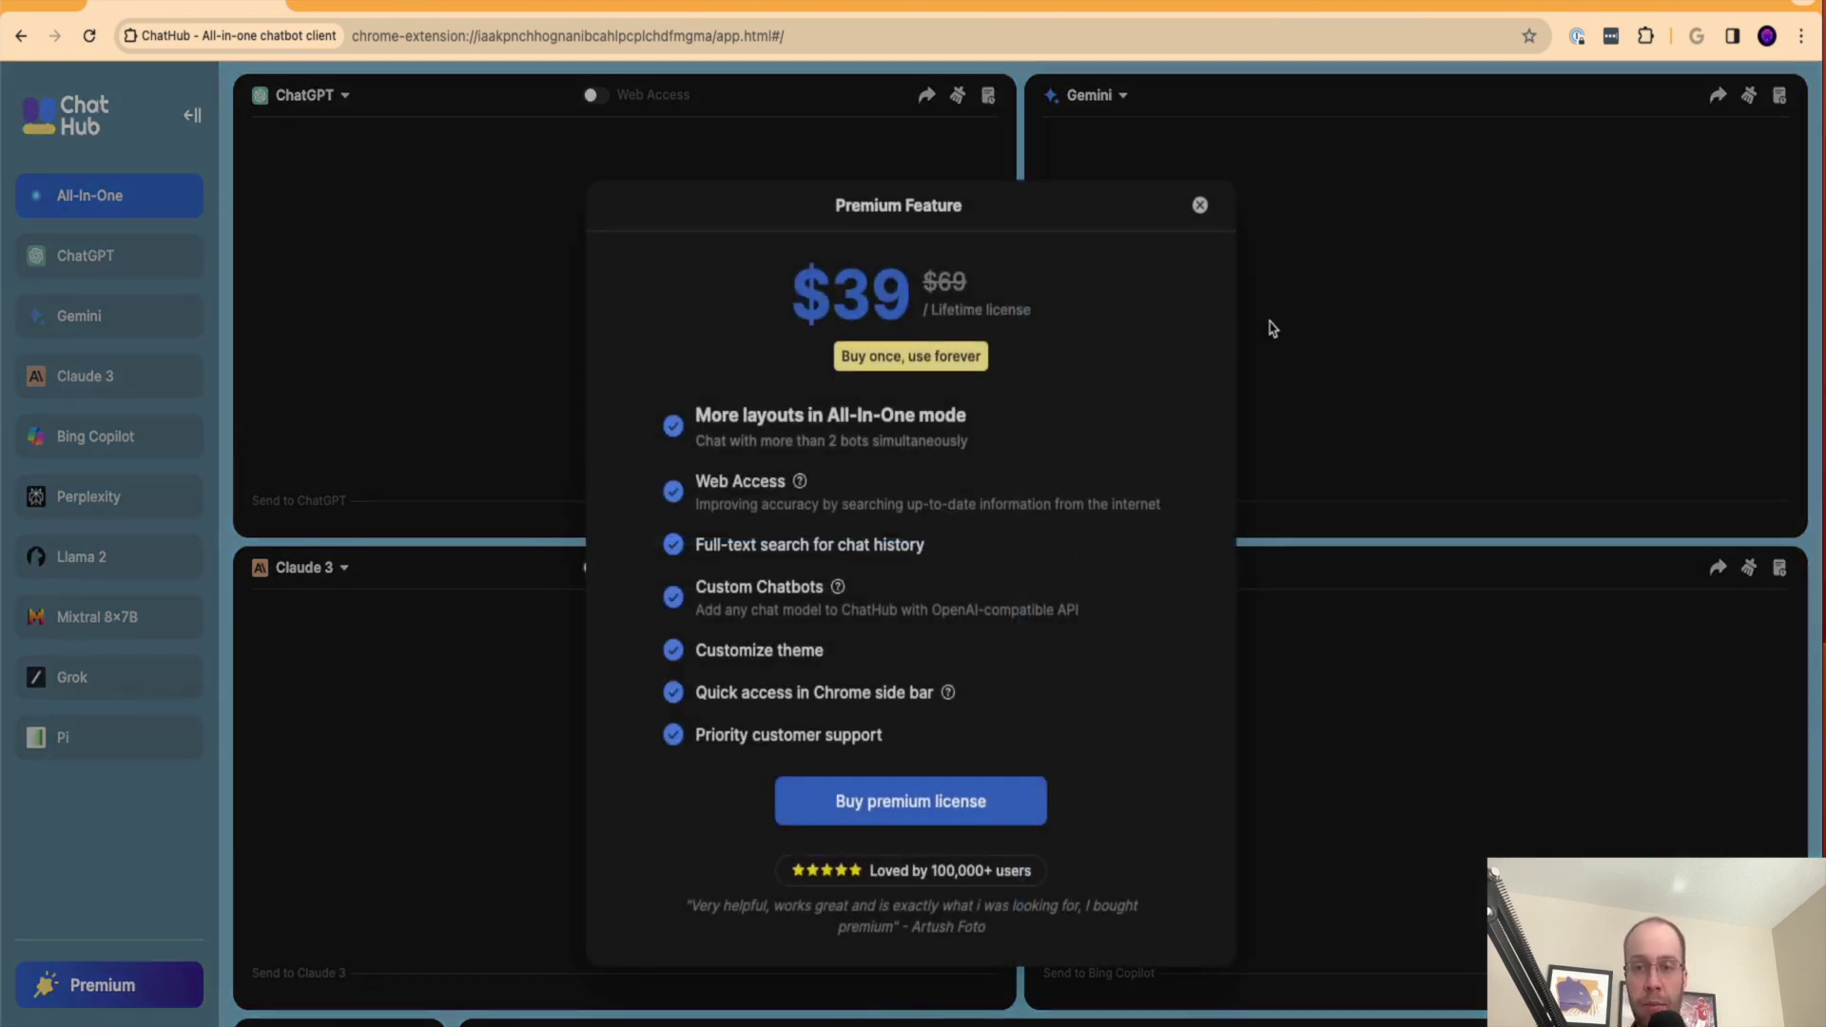
click(1201, 206)
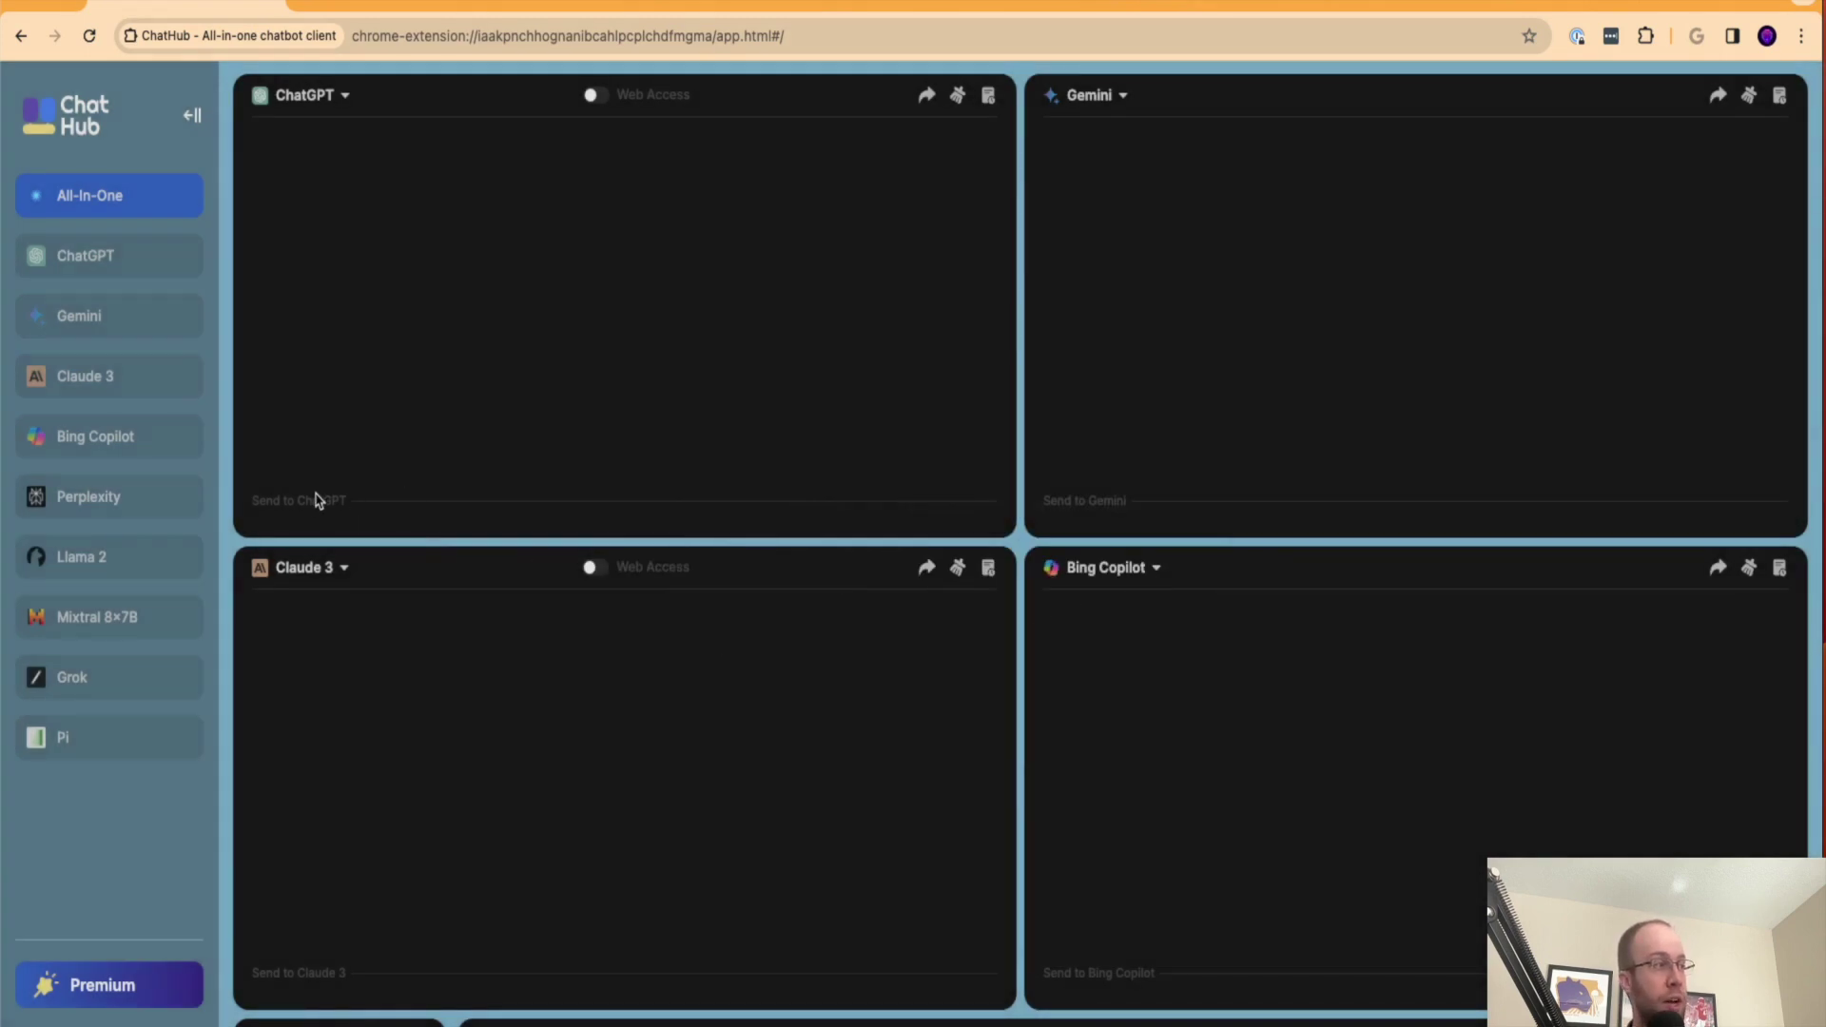
click(300, 512)
key(super+v)
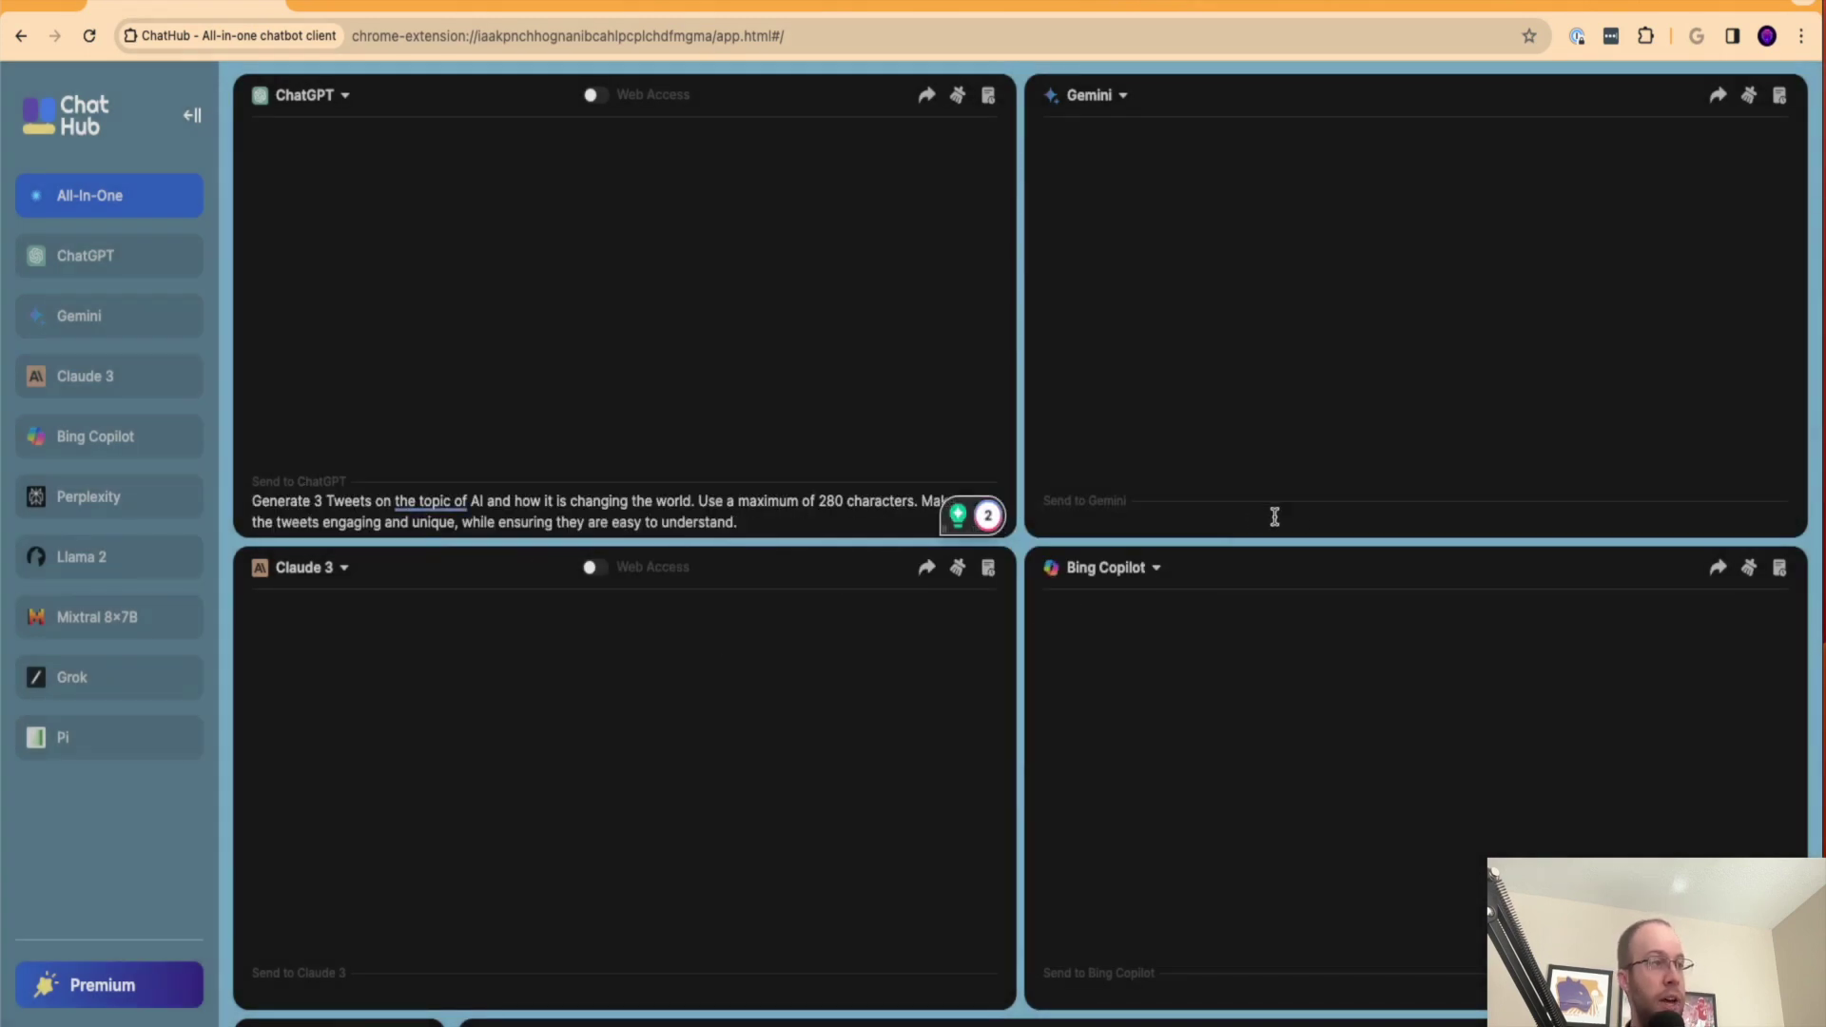
click(1172, 514)
key(super+v)
click(439, 994)
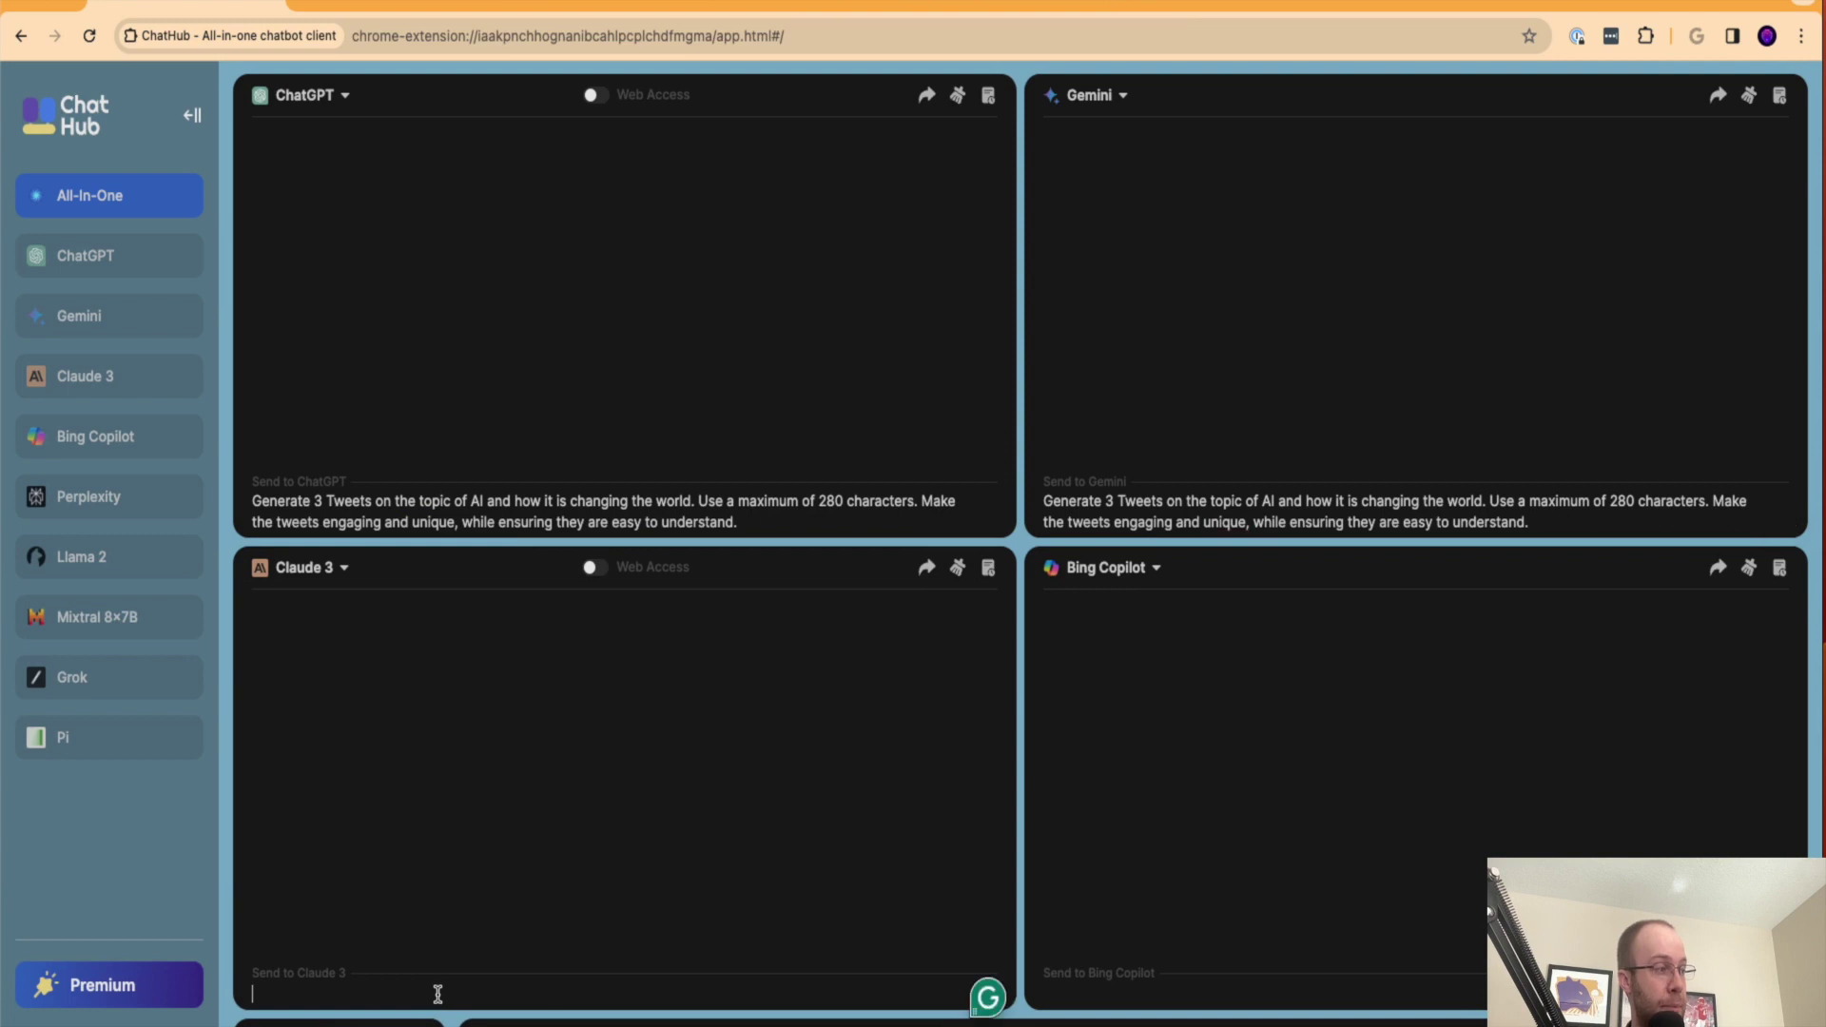
text(Generate 3 Tweets on the topic of AI and how it is changing the world. Use a maximum of 280 characters. Make the tweets engaging and unique, while ensuring they are easy to understand.)
click(1194, 992)
text(Generate 3 Tweets on the topic of AI and how it is changing the world. Use a maximum of 280 characters. Make the tweets engaging and unique, while ensuring they are easy to understand.)
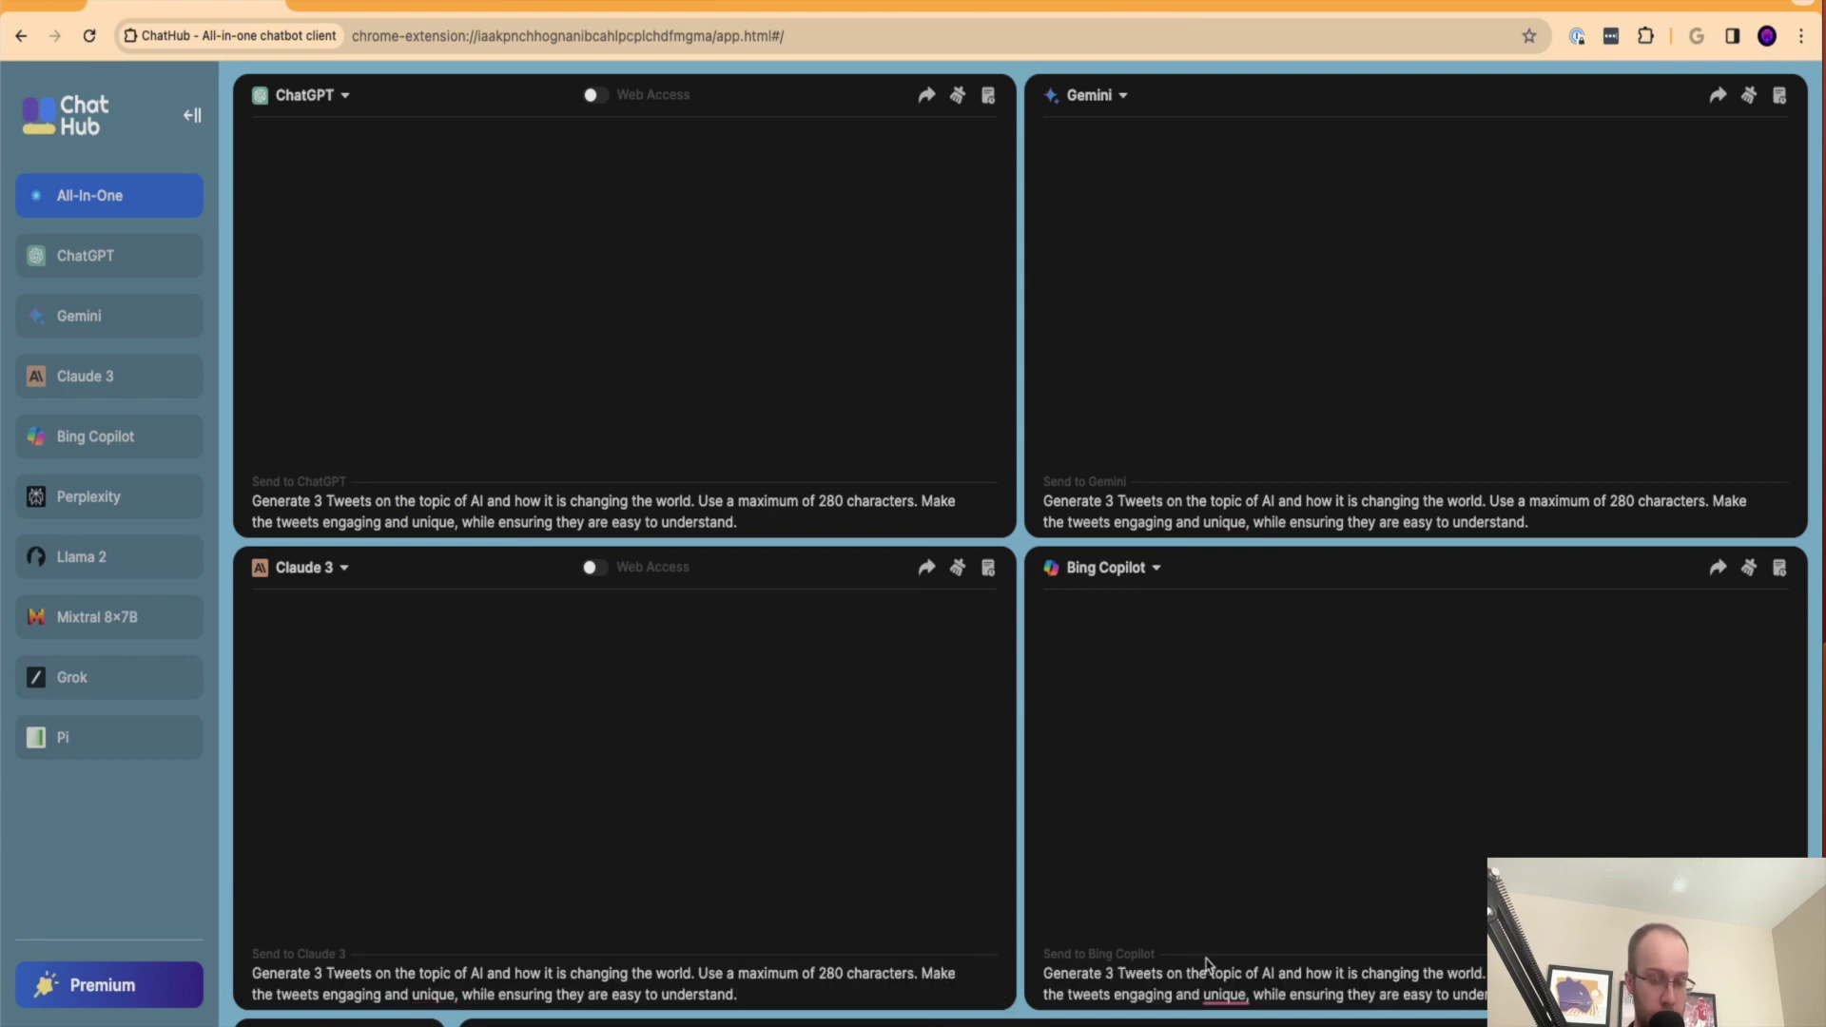
Step: Send the prompt in the Bing Copilot, Claude 3, ChatGPT and Gemini panels
key(Return)
click(817, 993)
key(Return)
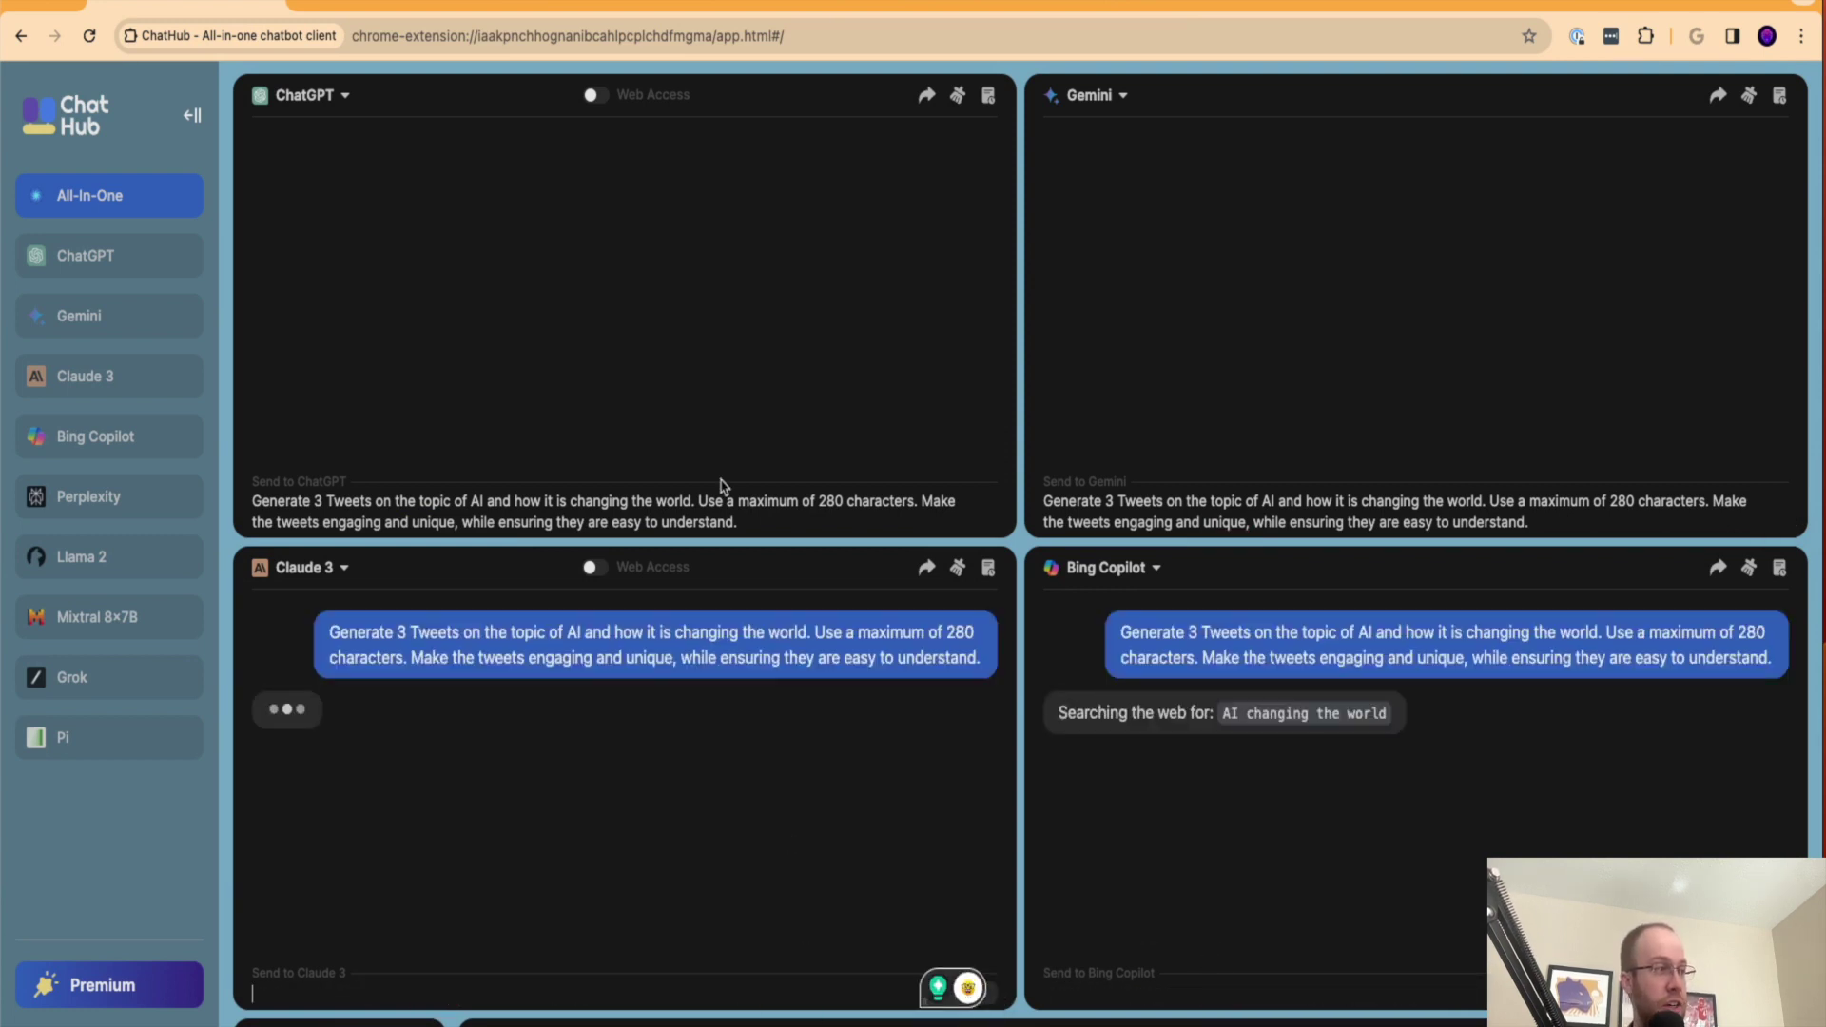
click(762, 521)
key(Return)
click(1572, 530)
key(Return)
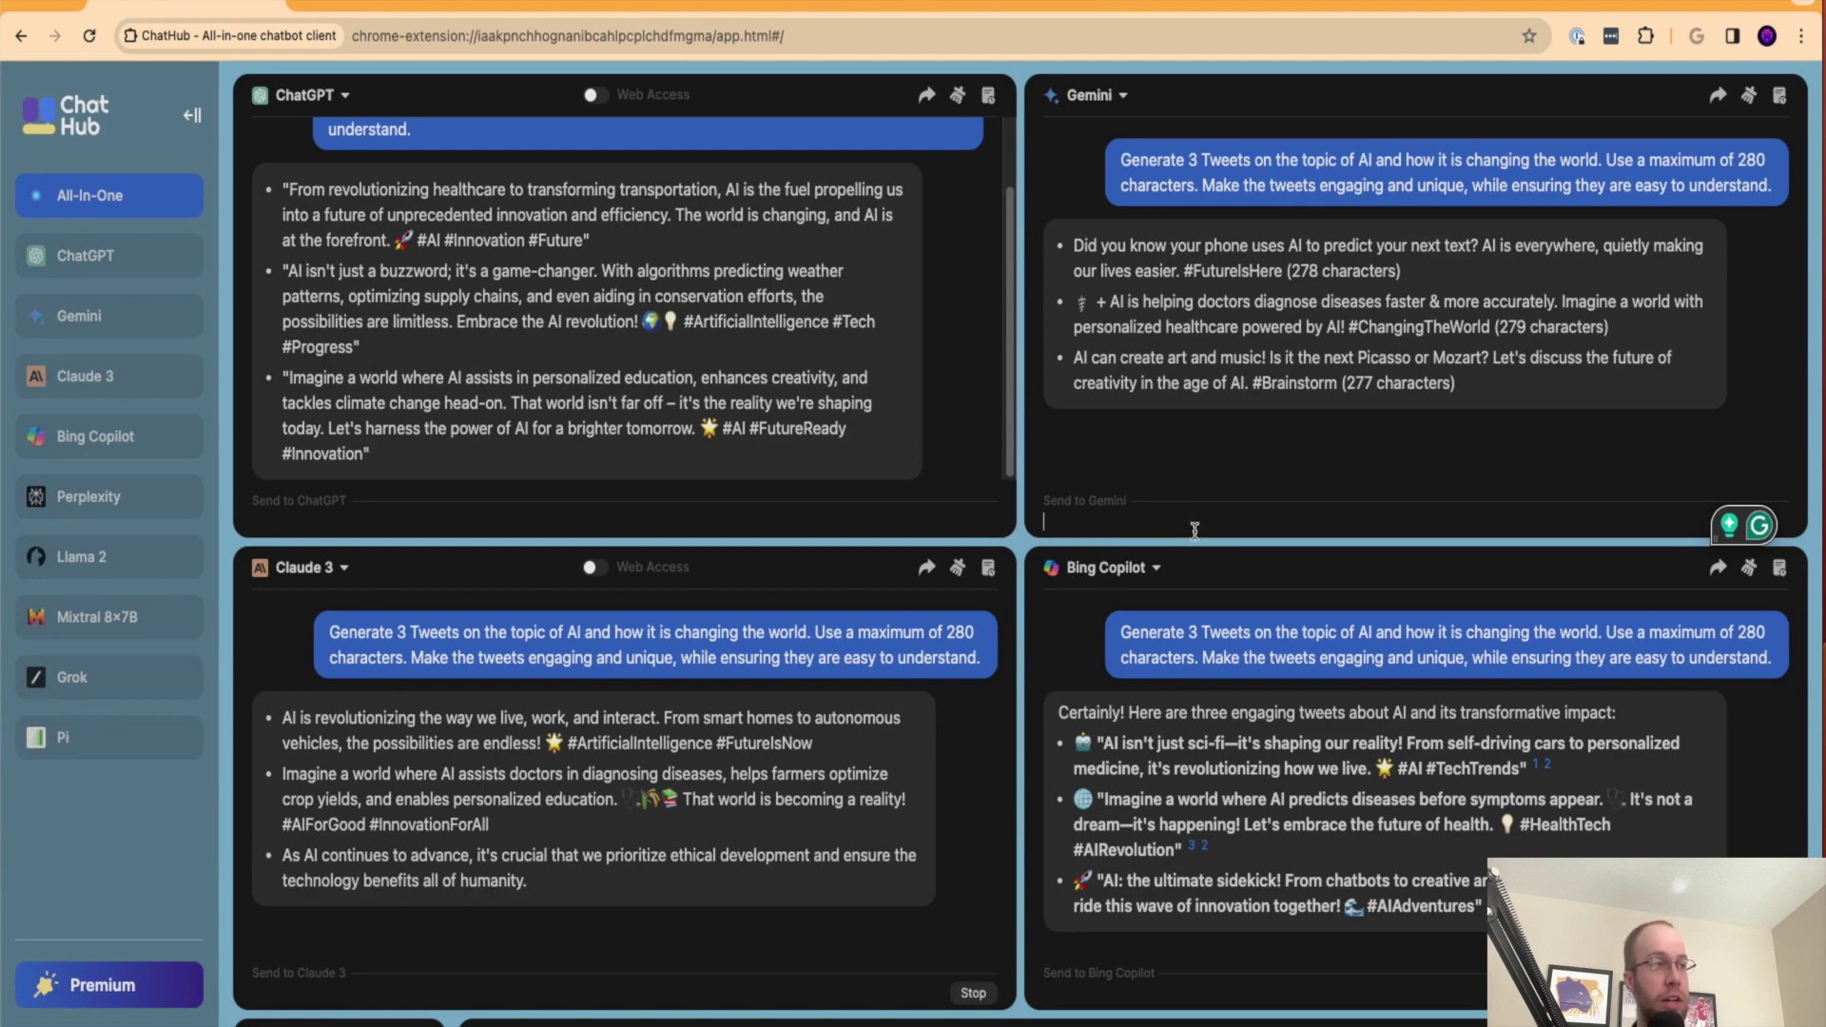
Step: Compare replies, highlighting ChatGPT's tweets, Gemini's 278-character count and Bing Copilot's third tweet
scroll(556, 226, up, 2)
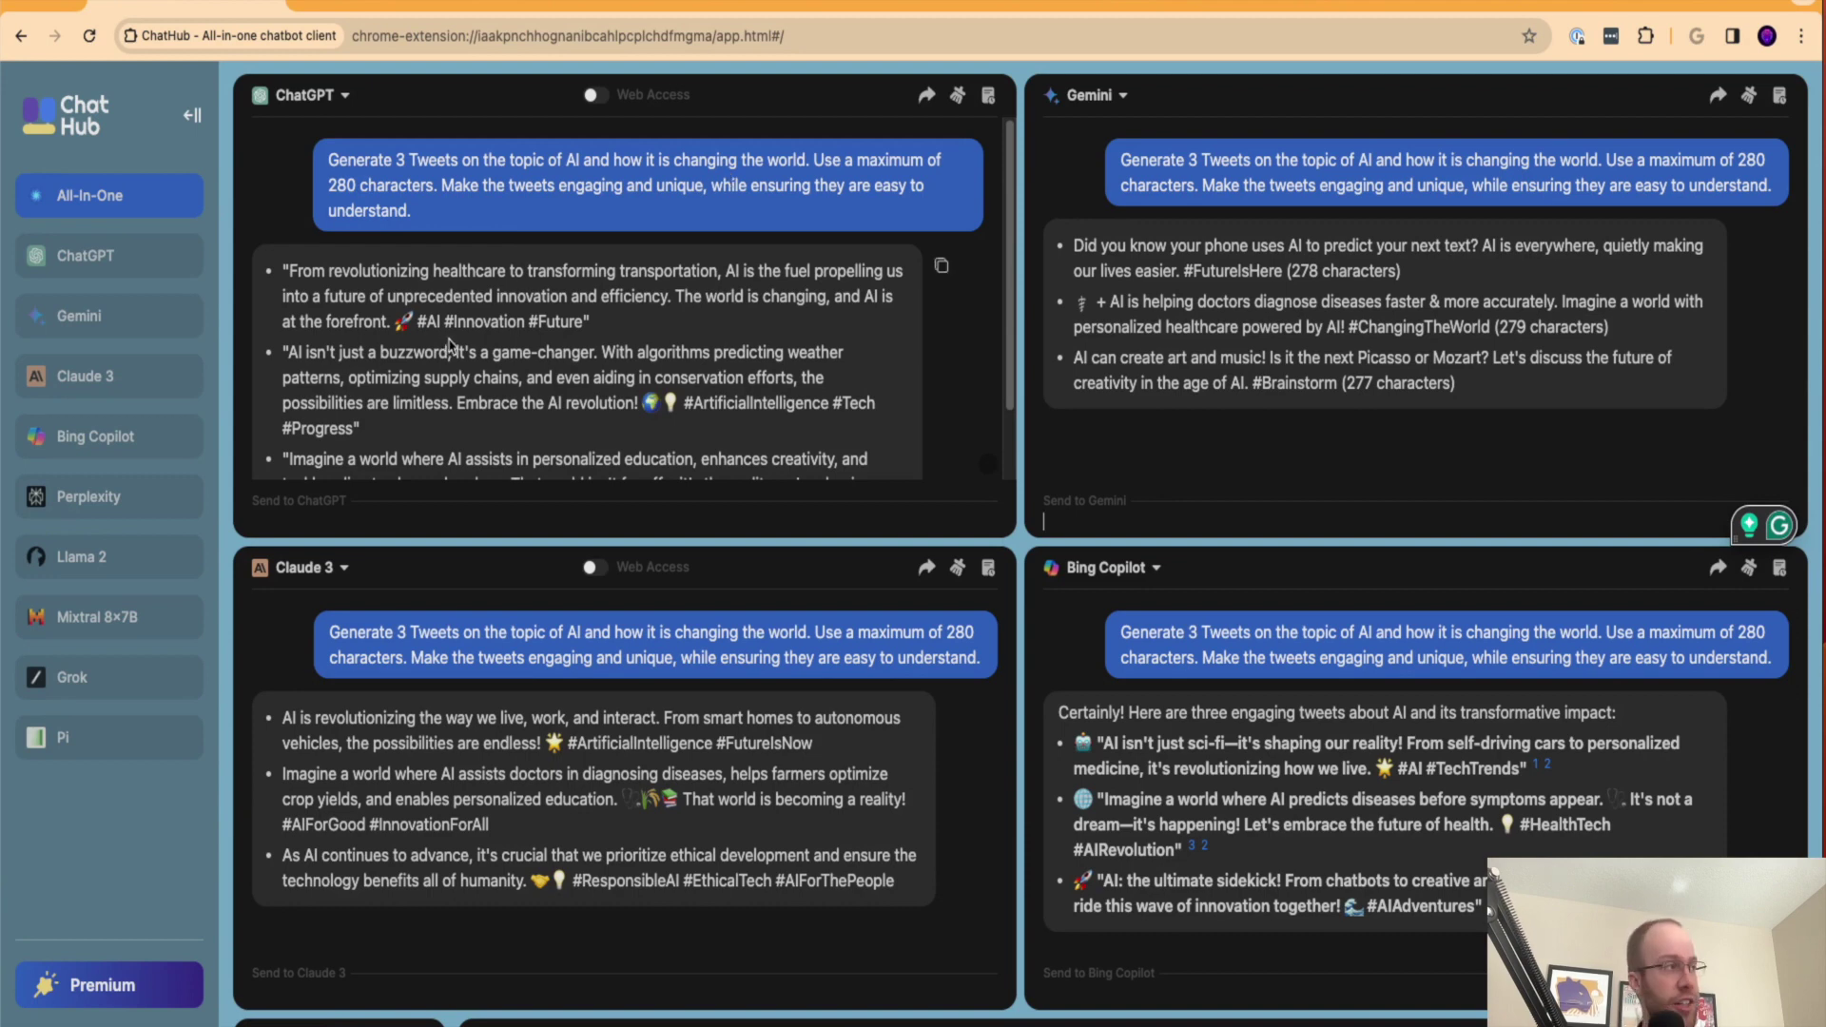
scroll(451, 344, down, 1)
drag(520, 404, 376, 291)
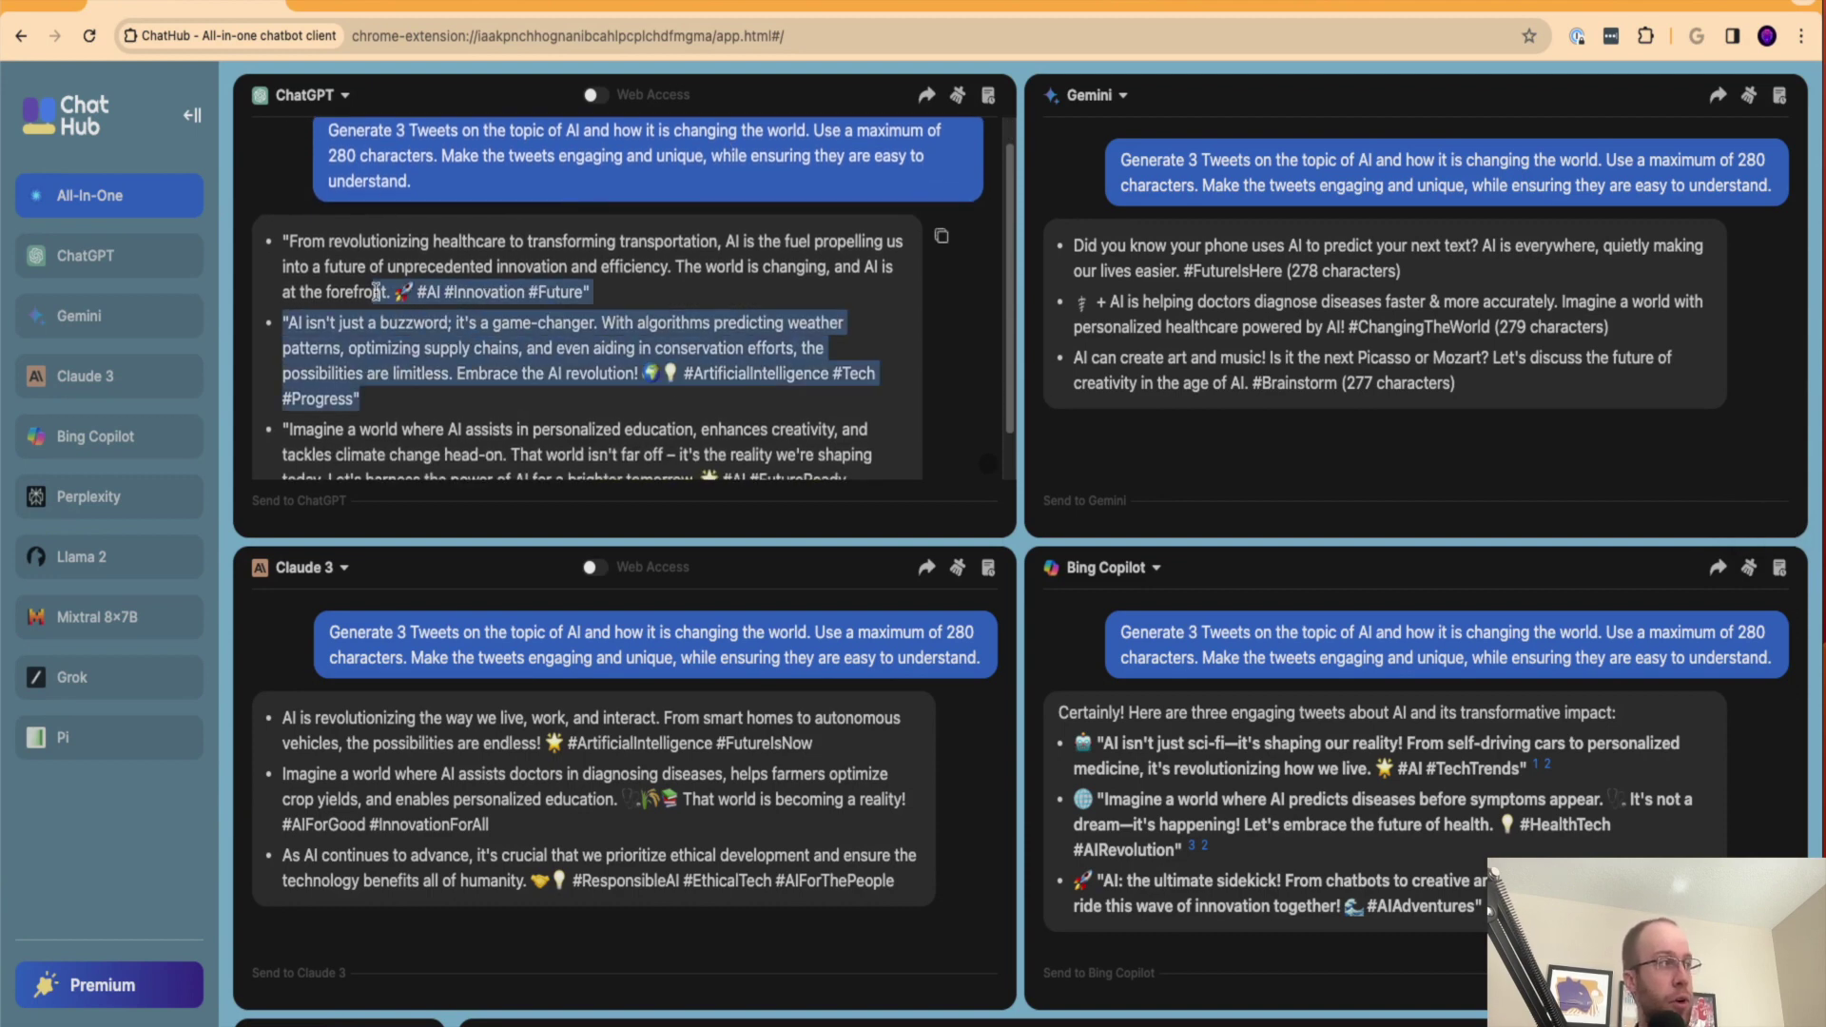
click(424, 280)
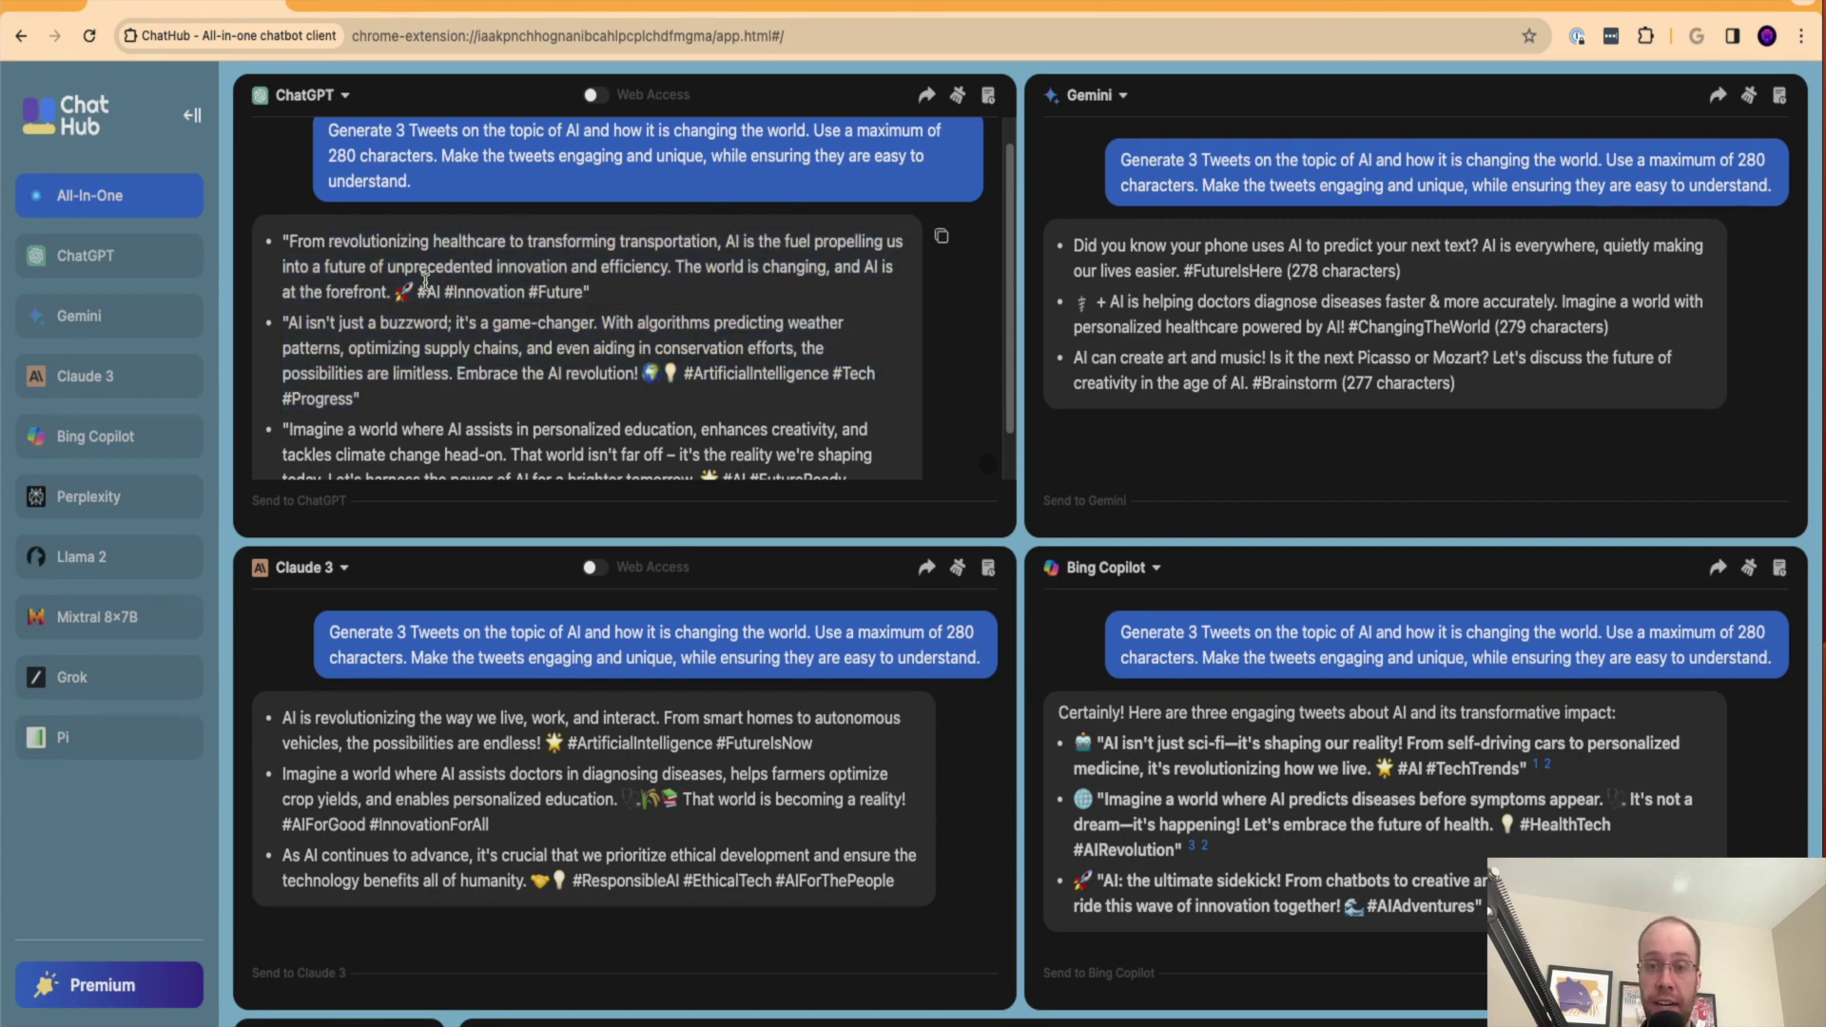
drag(1402, 274, 1292, 271)
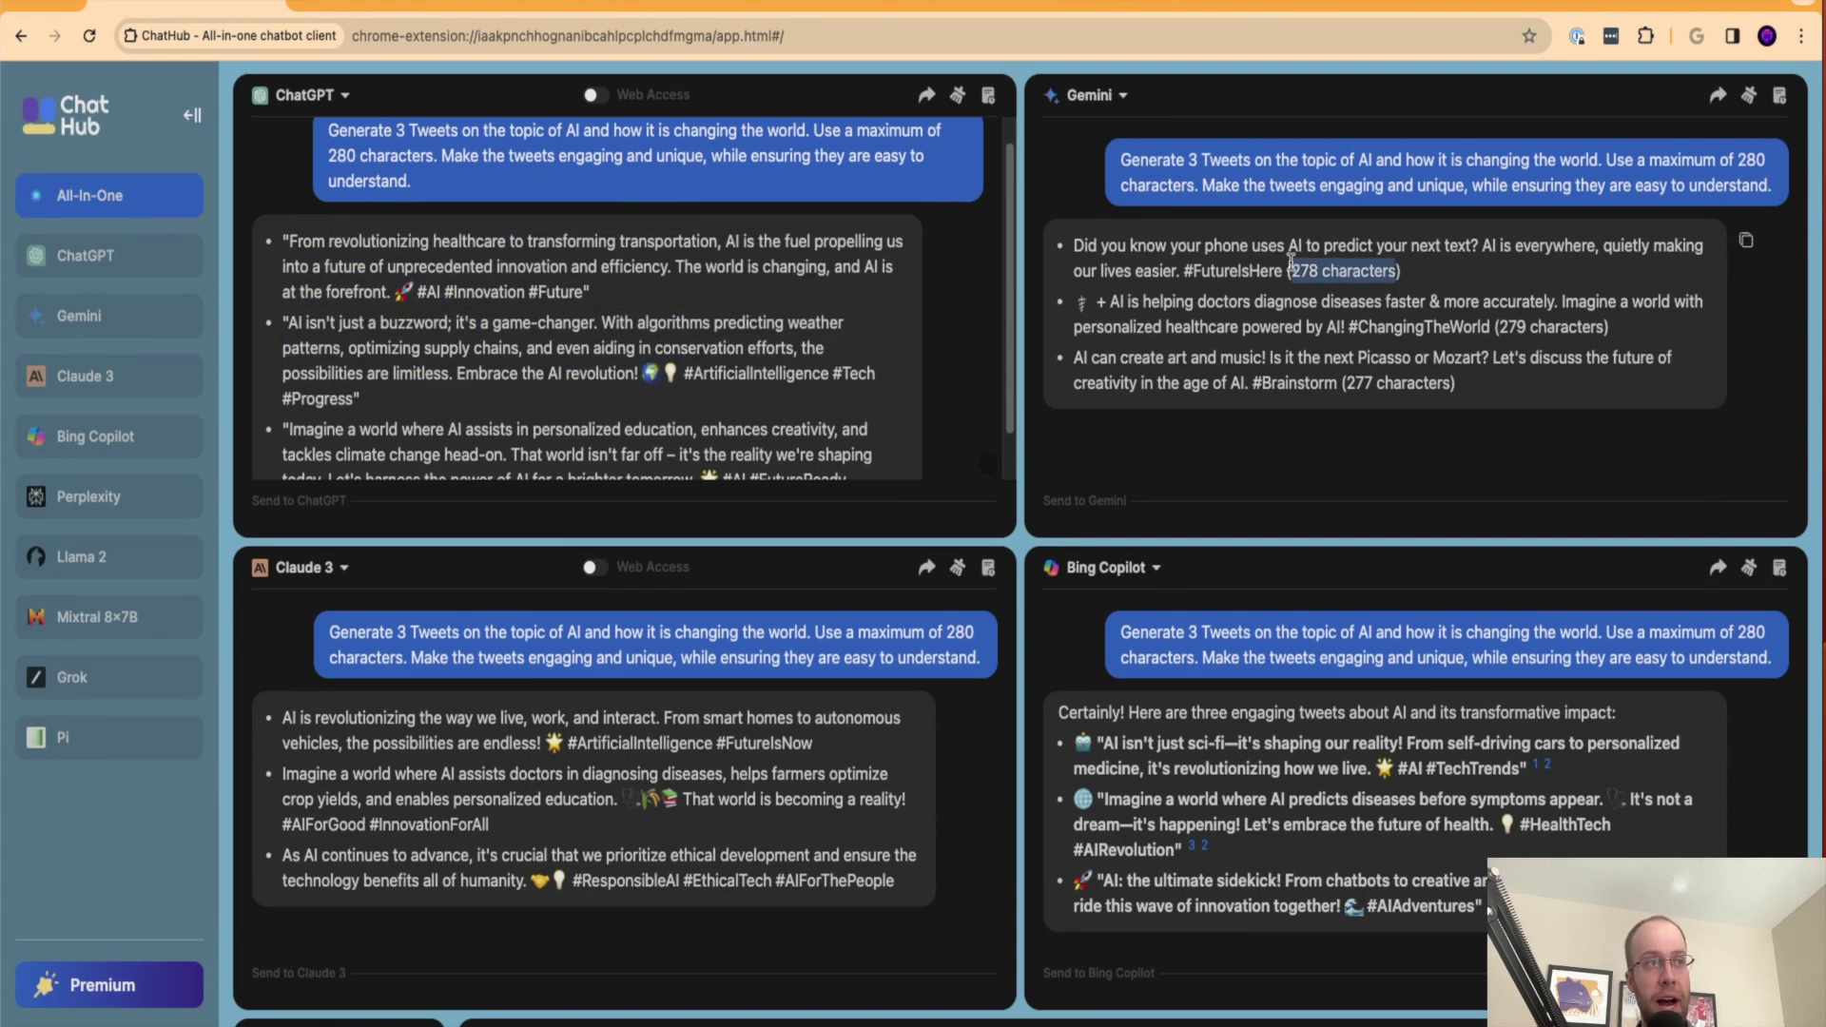
click(1236, 265)
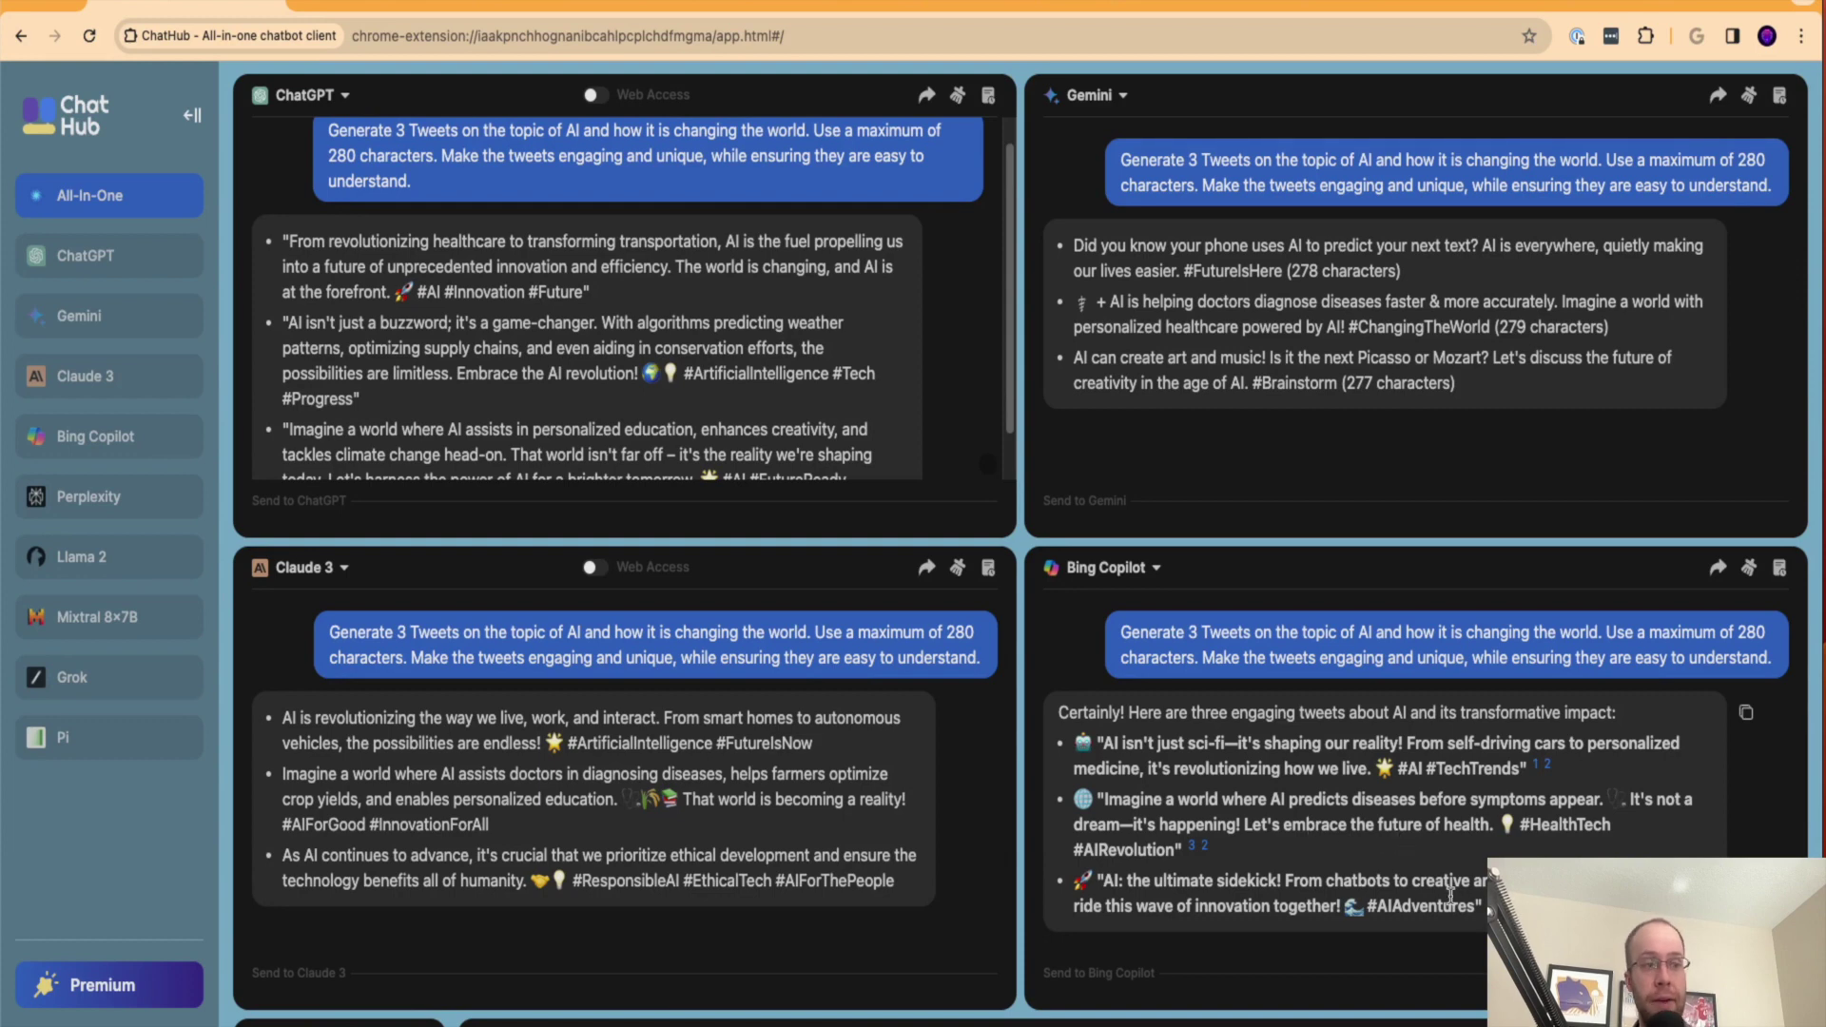
drag(1484, 905, 1203, 767)
click(1203, 761)
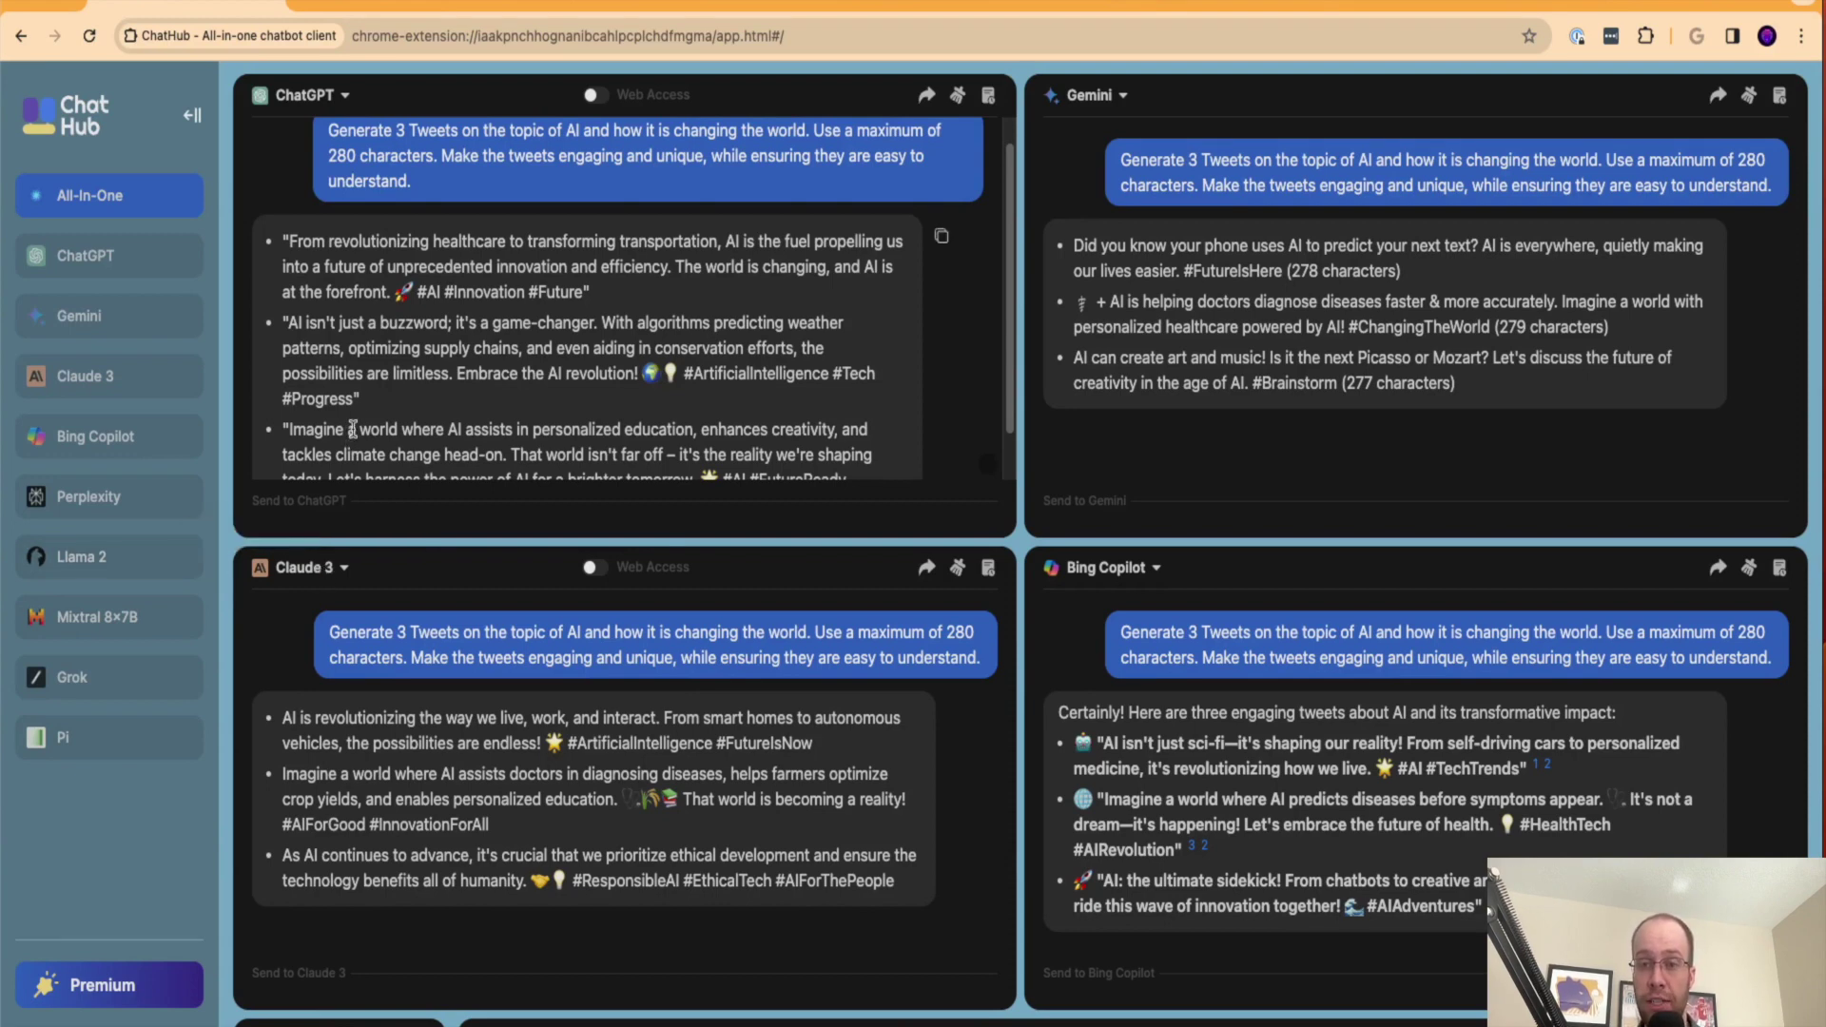
scroll(286, 152, up, 1)
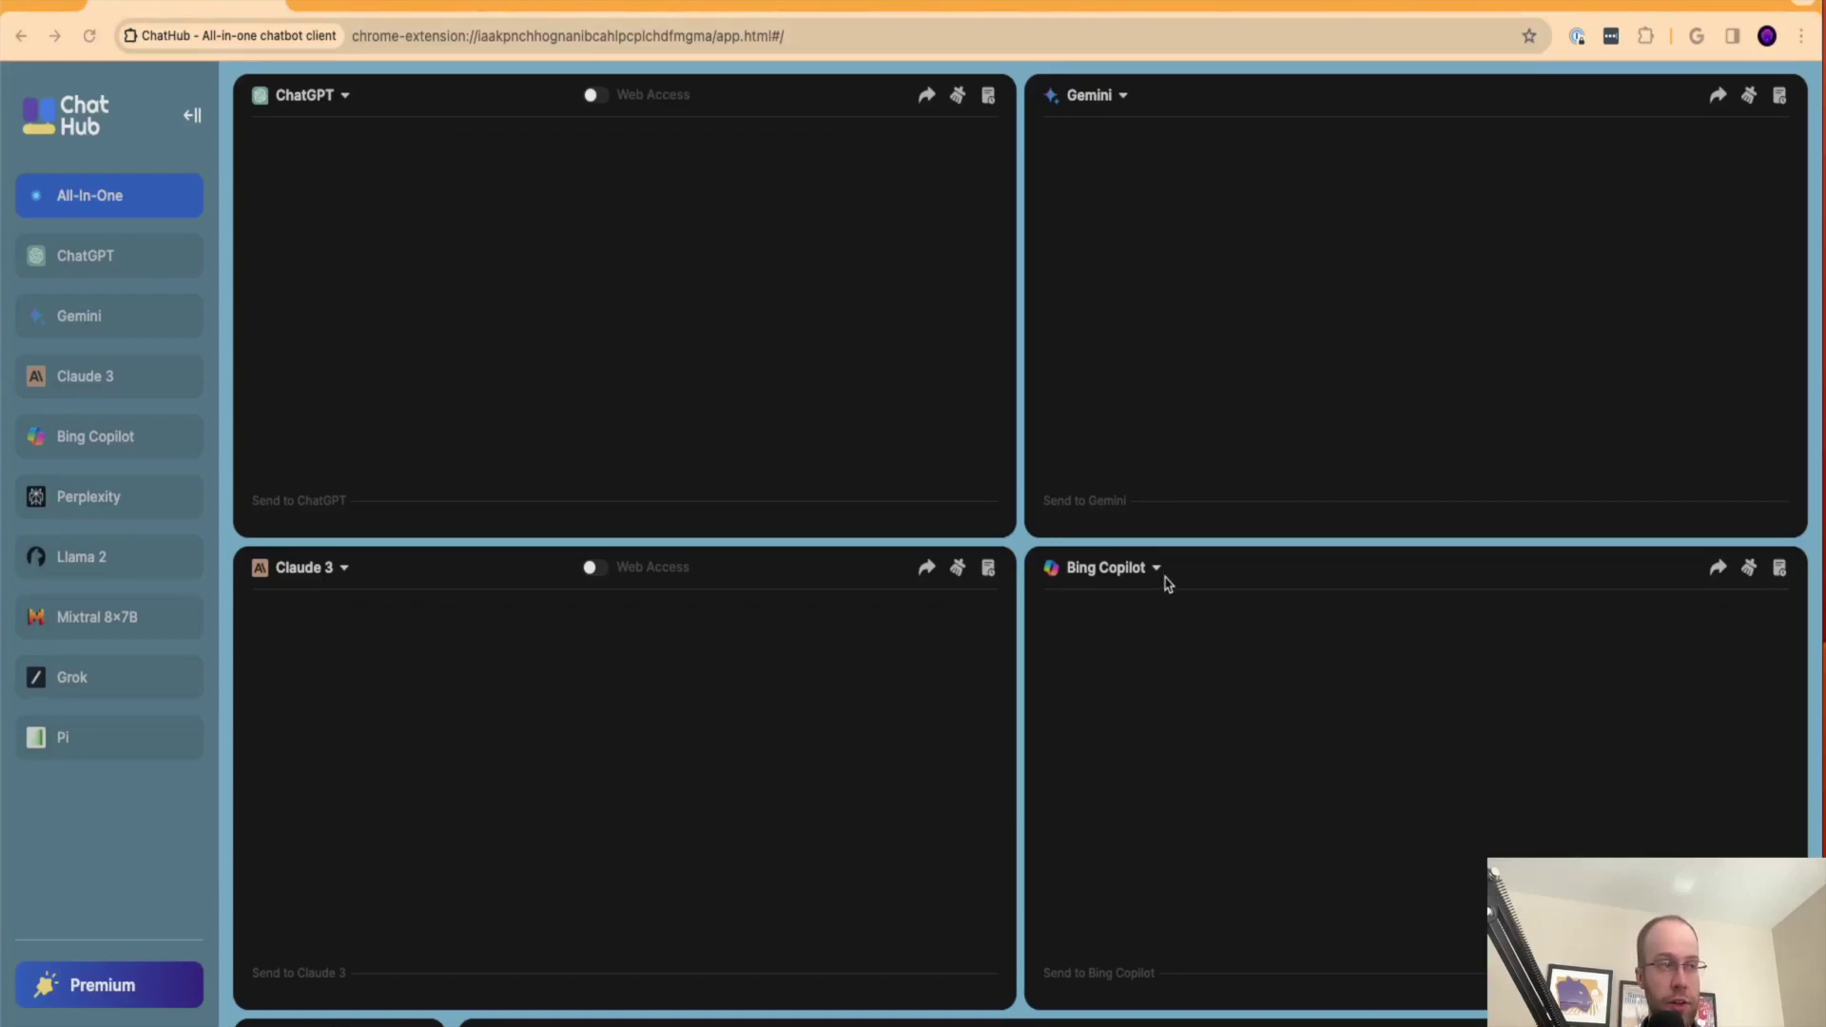
Step: Swap the bottom-right Bing Copilot panel for Grok via its title dropdown
click(1115, 569)
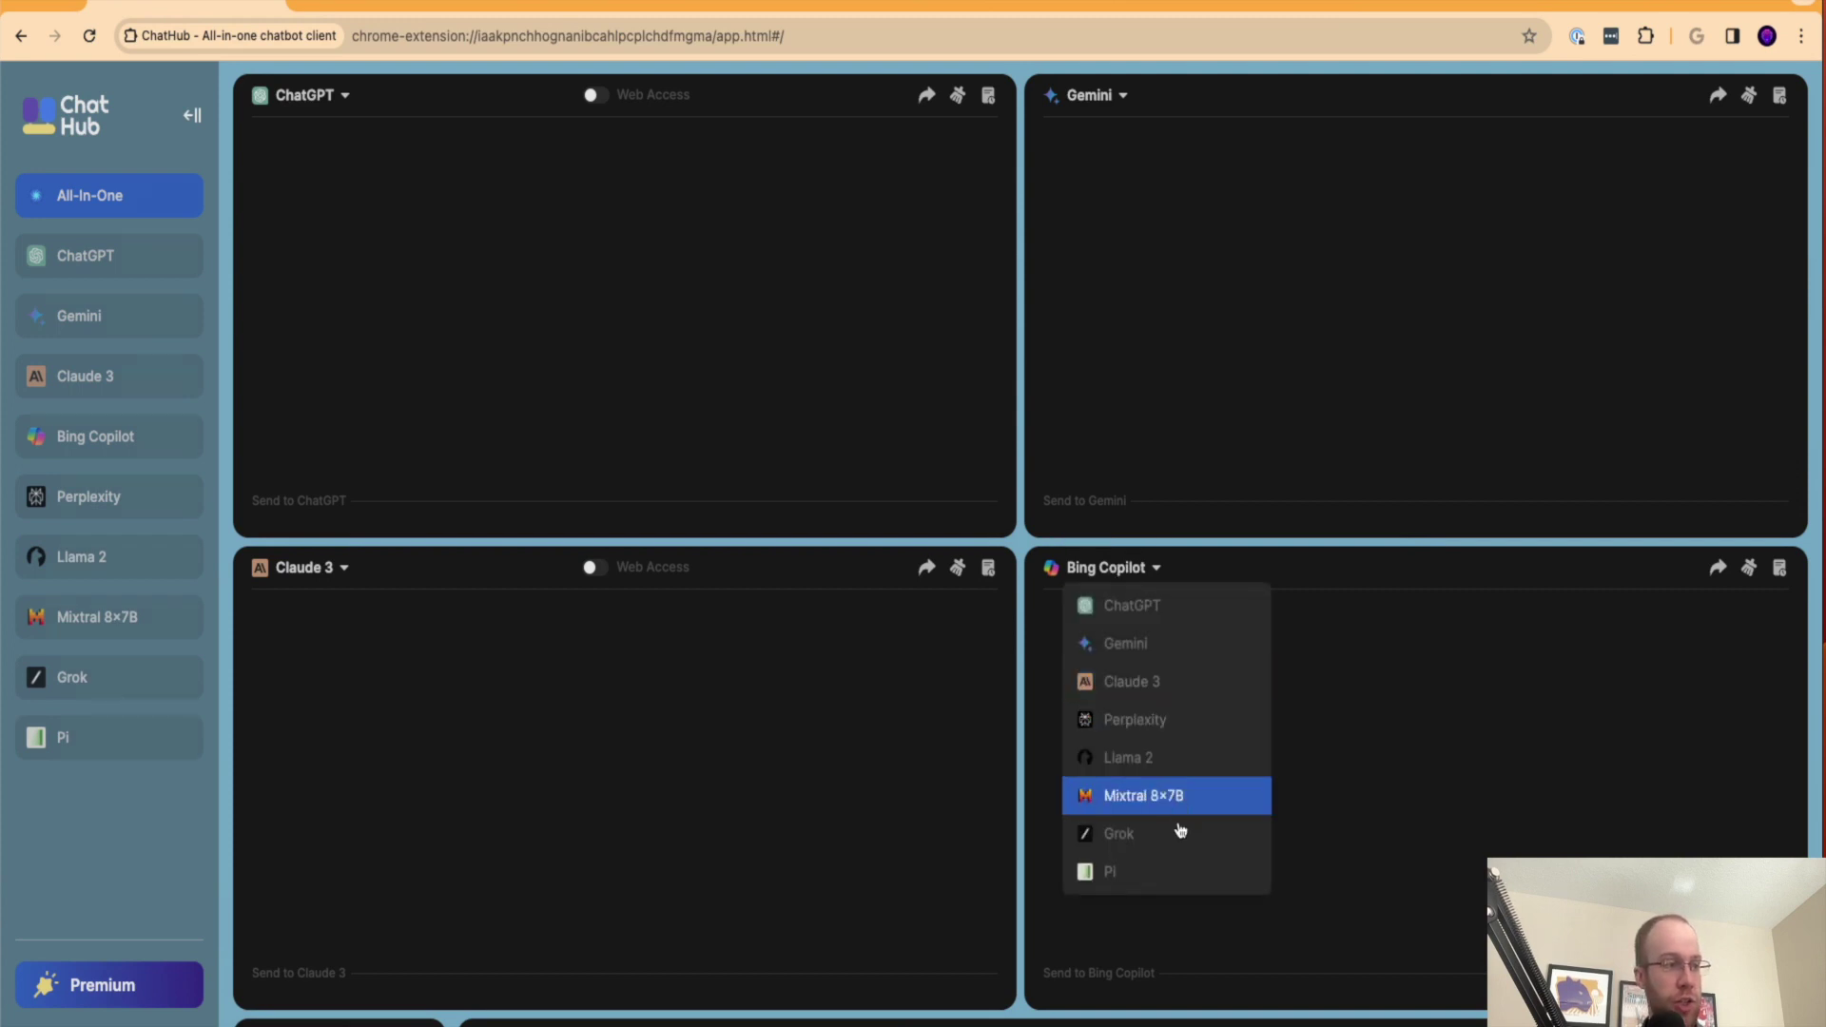
click(1167, 838)
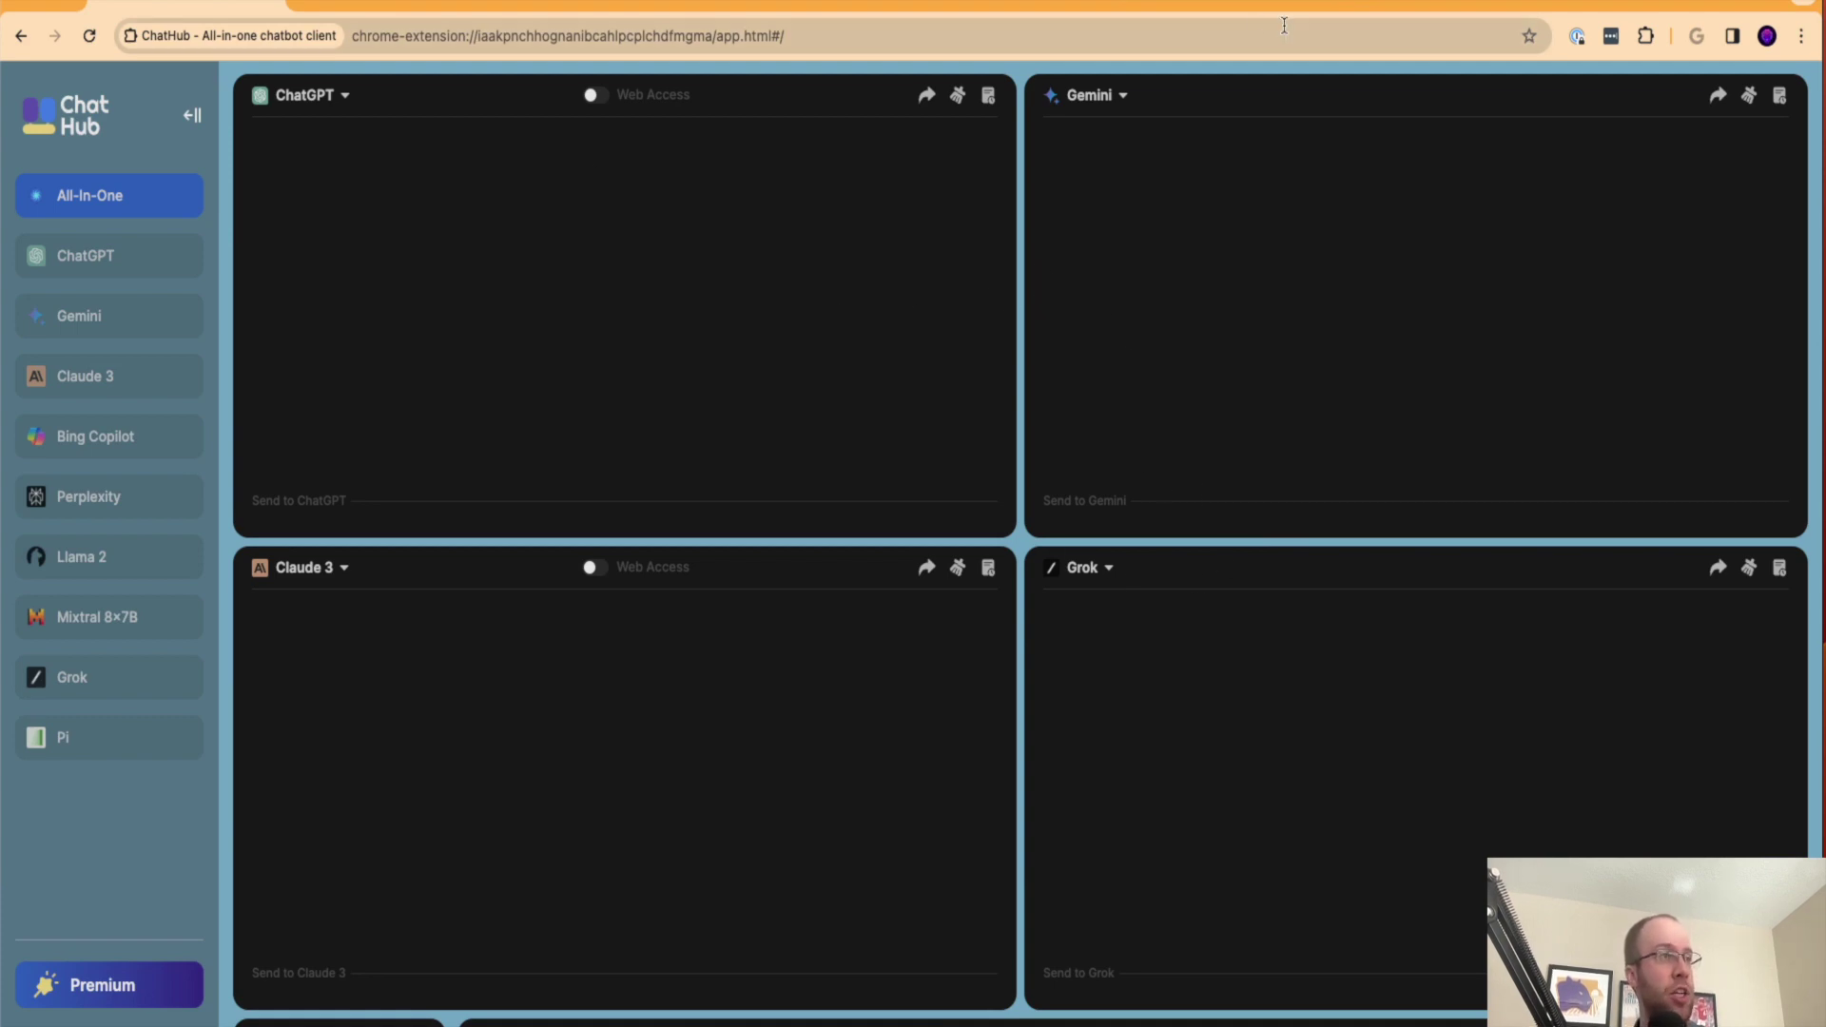
Step: Select the B2 question 'What is the current price of Bitcoin?' to copy it, then return to ChatHub
click(972, 2)
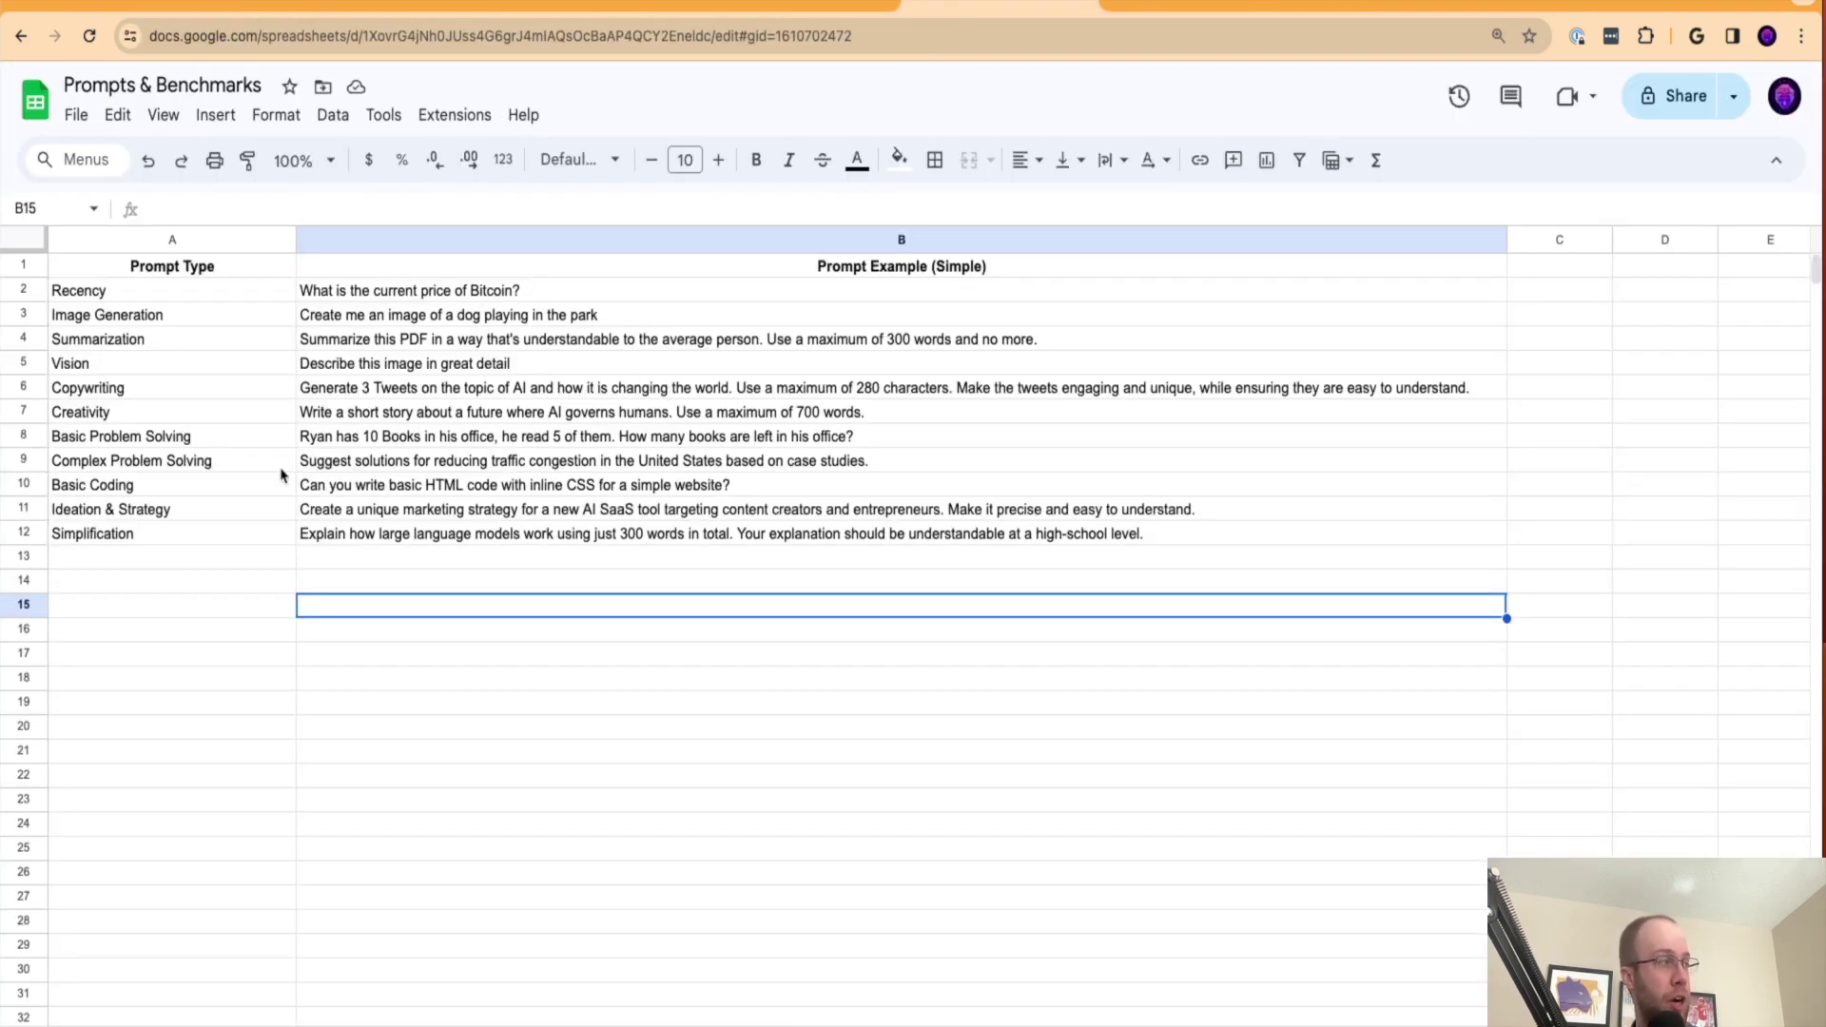
click(406, 290)
triple_click(406, 291)
key(super+c)
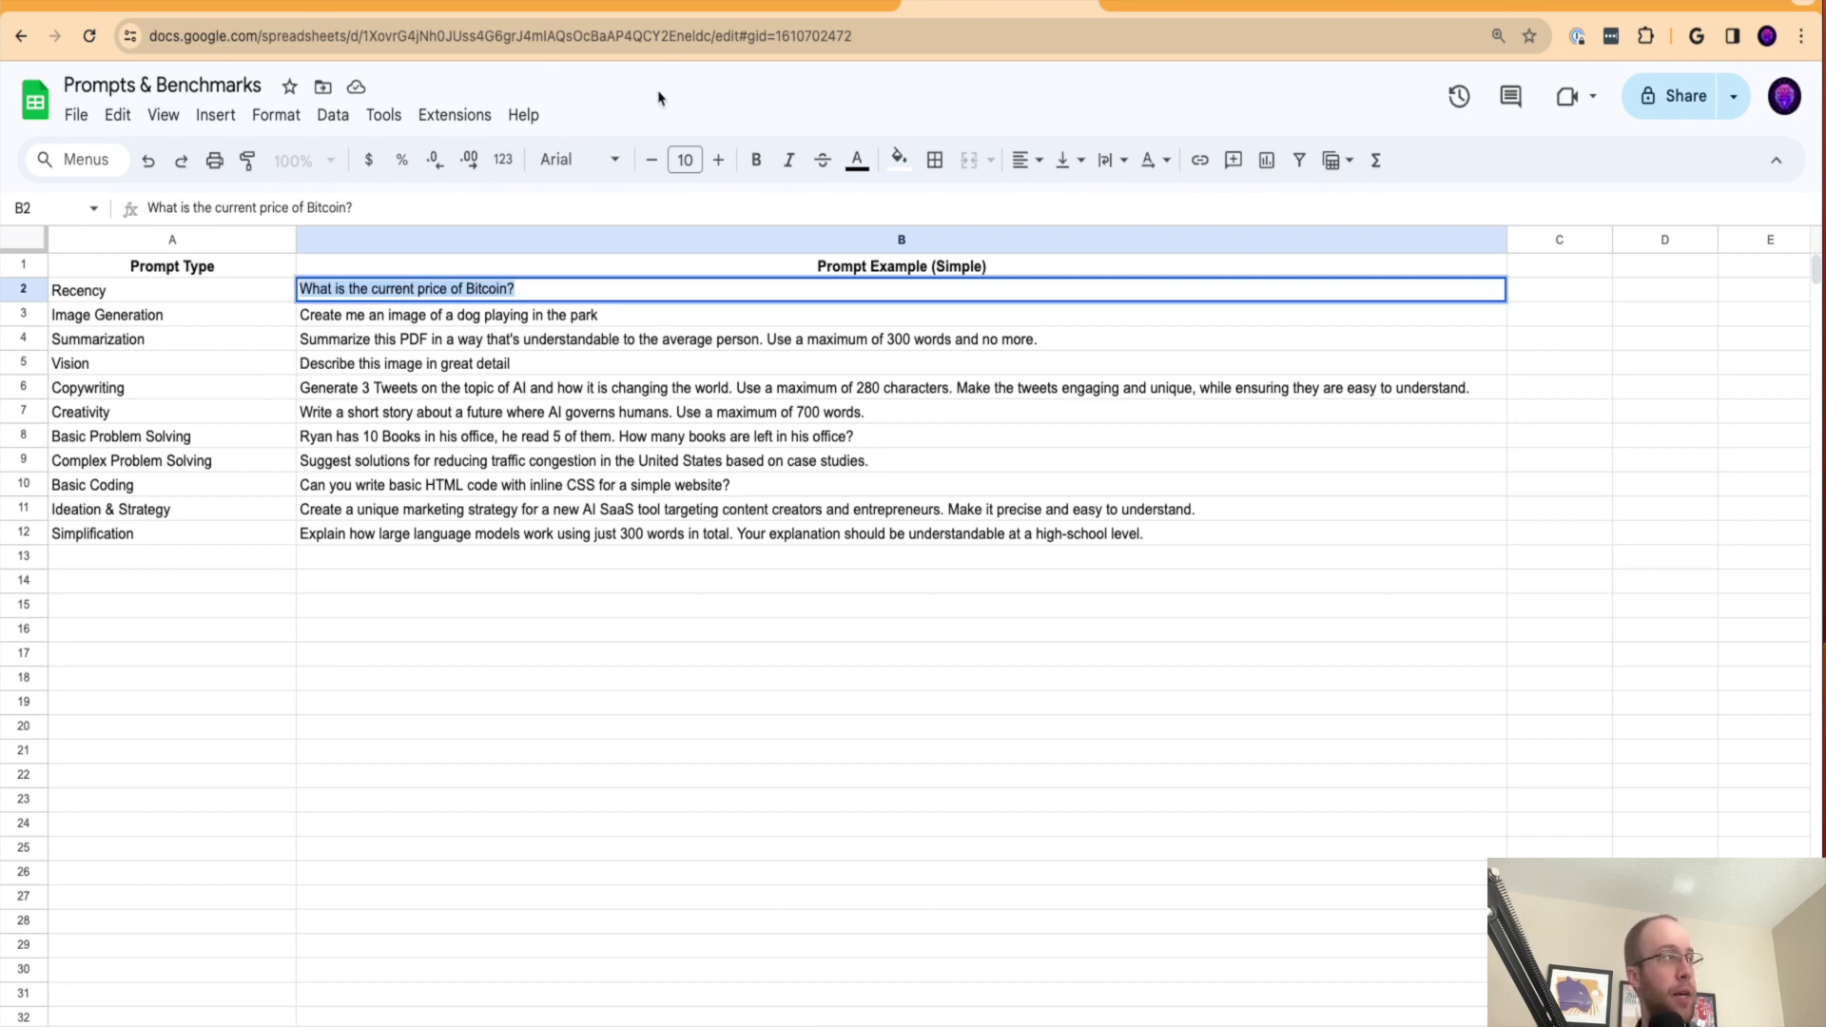
click(191, 3)
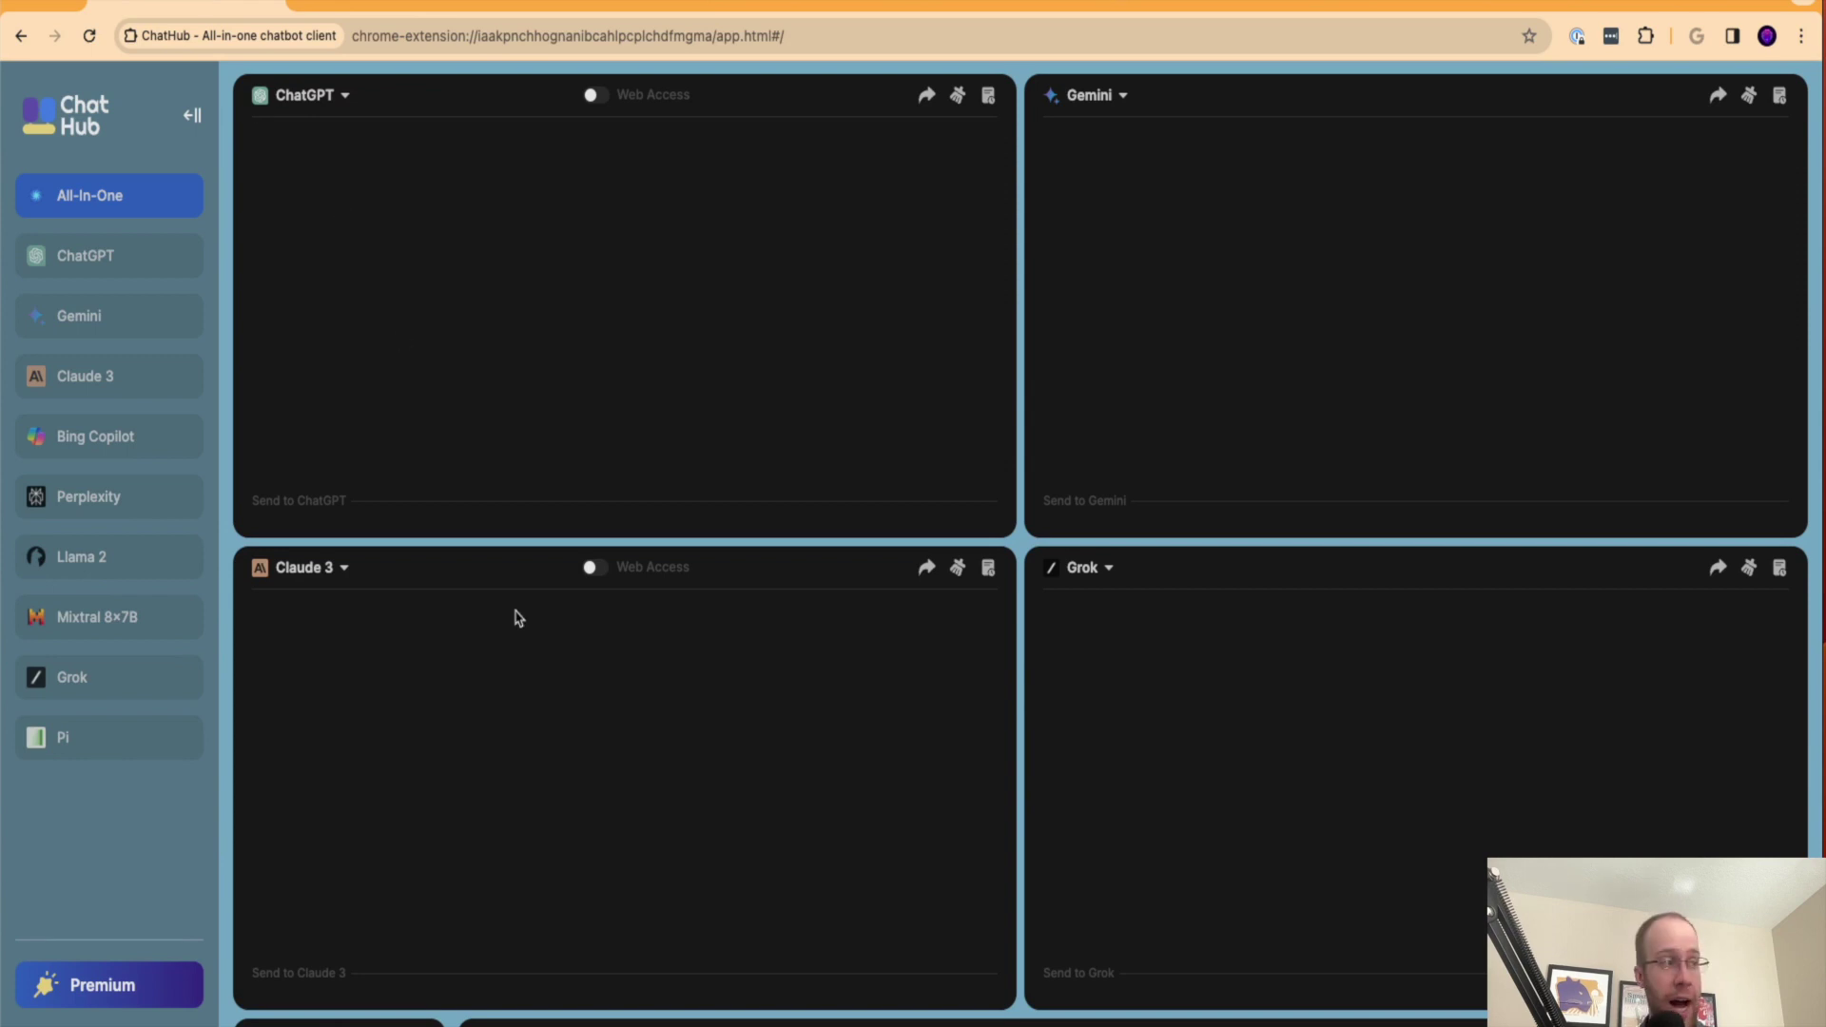
Step: Paste "What is the current price of Bitcoin?" into the ChatGPT, Gemini, Claude 3 and Grok message boxes
click(300, 518)
key(super+v)
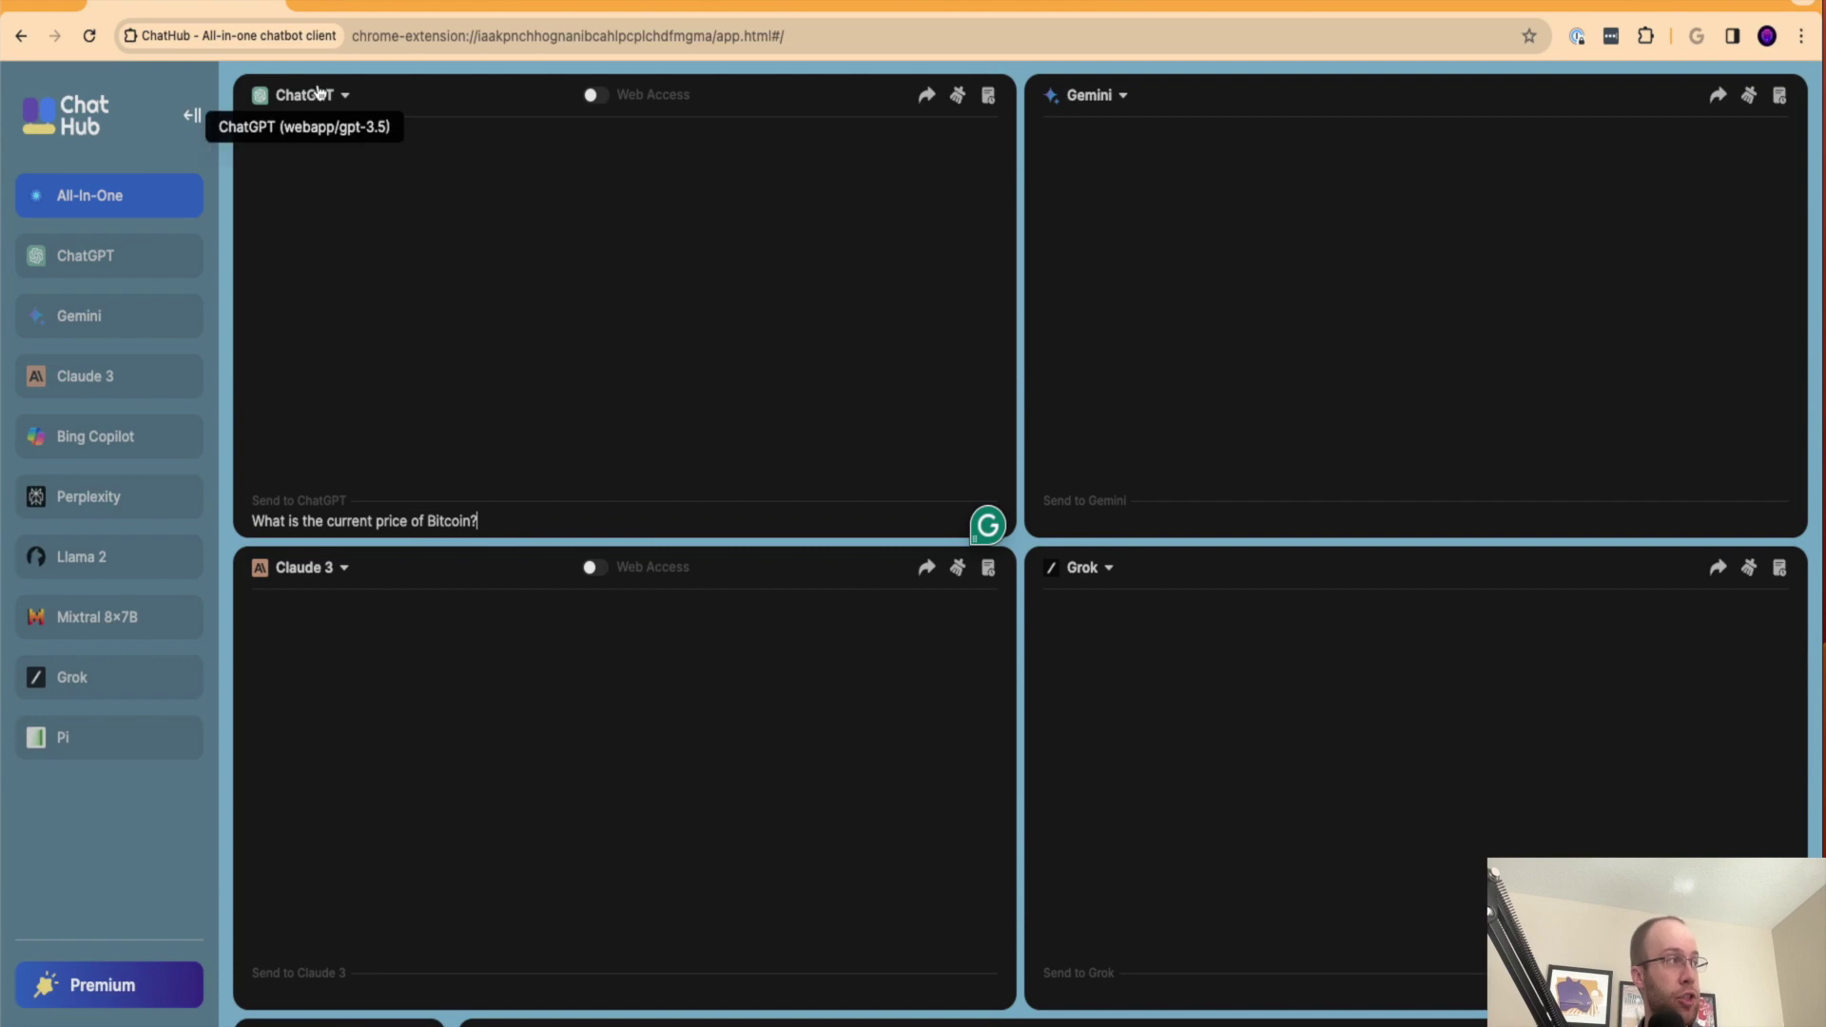
click(1085, 518)
key(super+v)
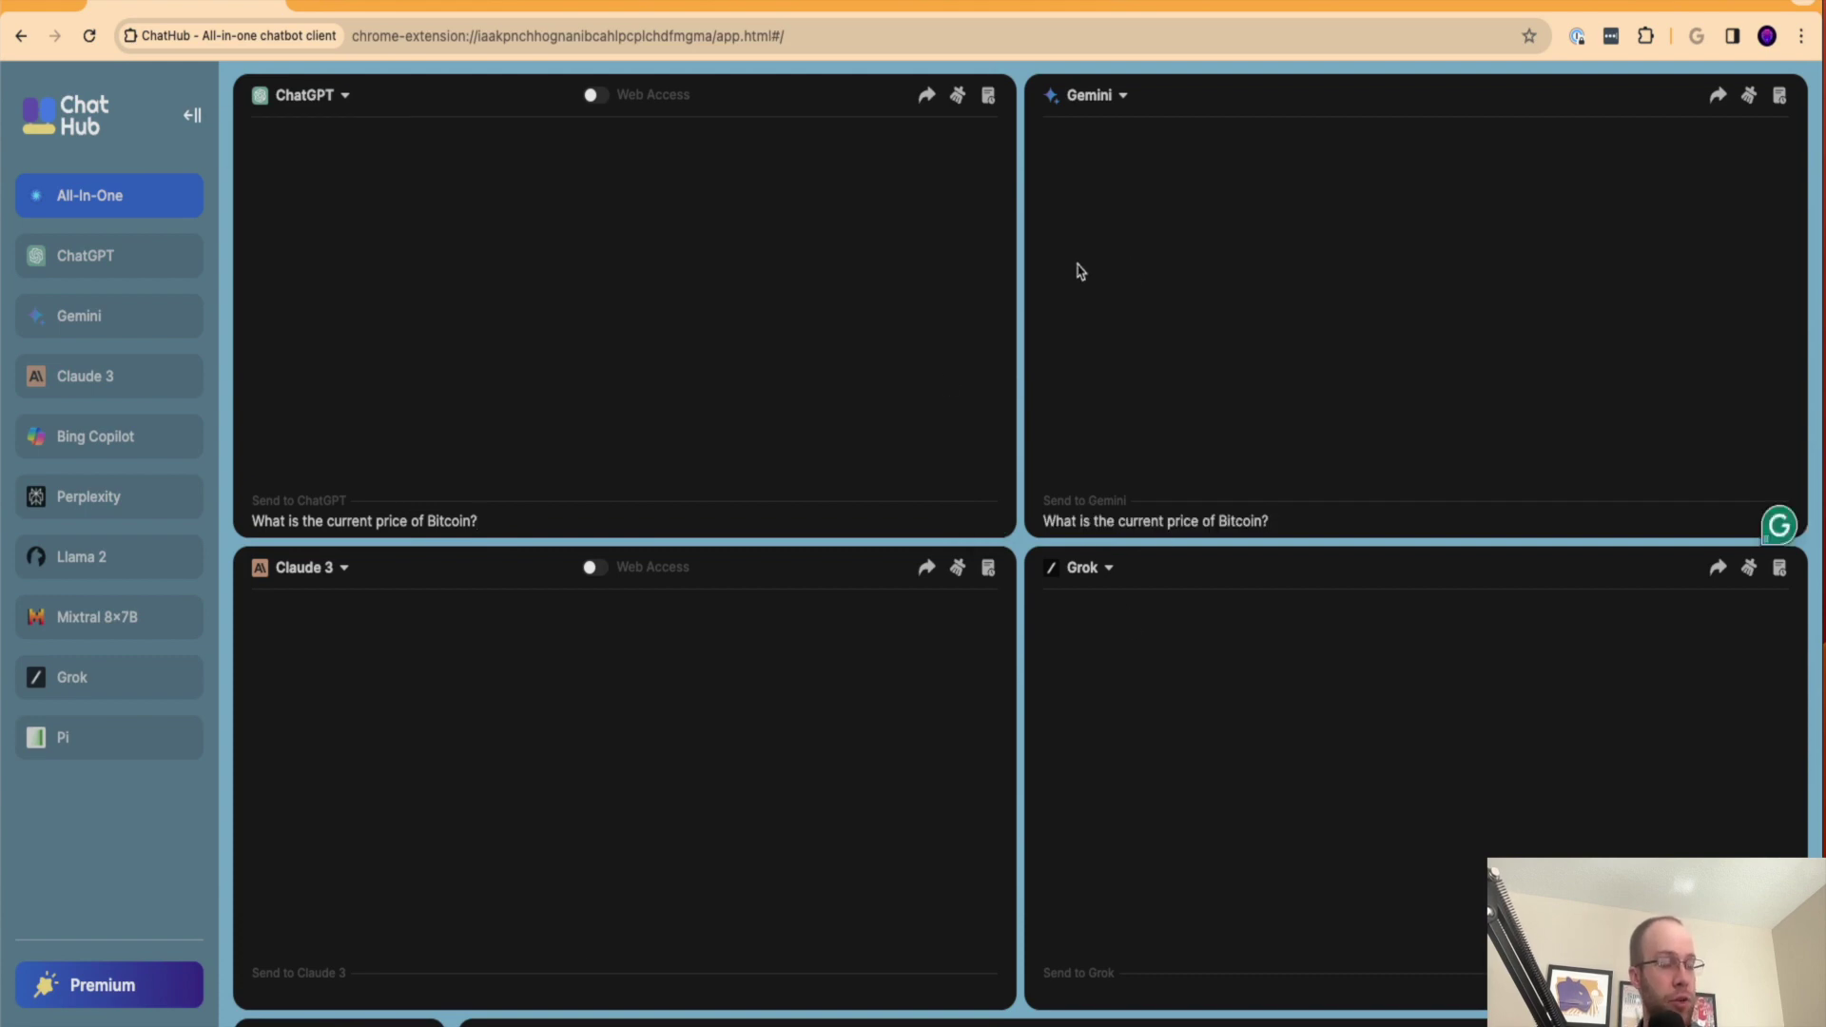
click(379, 989)
key(super+v)
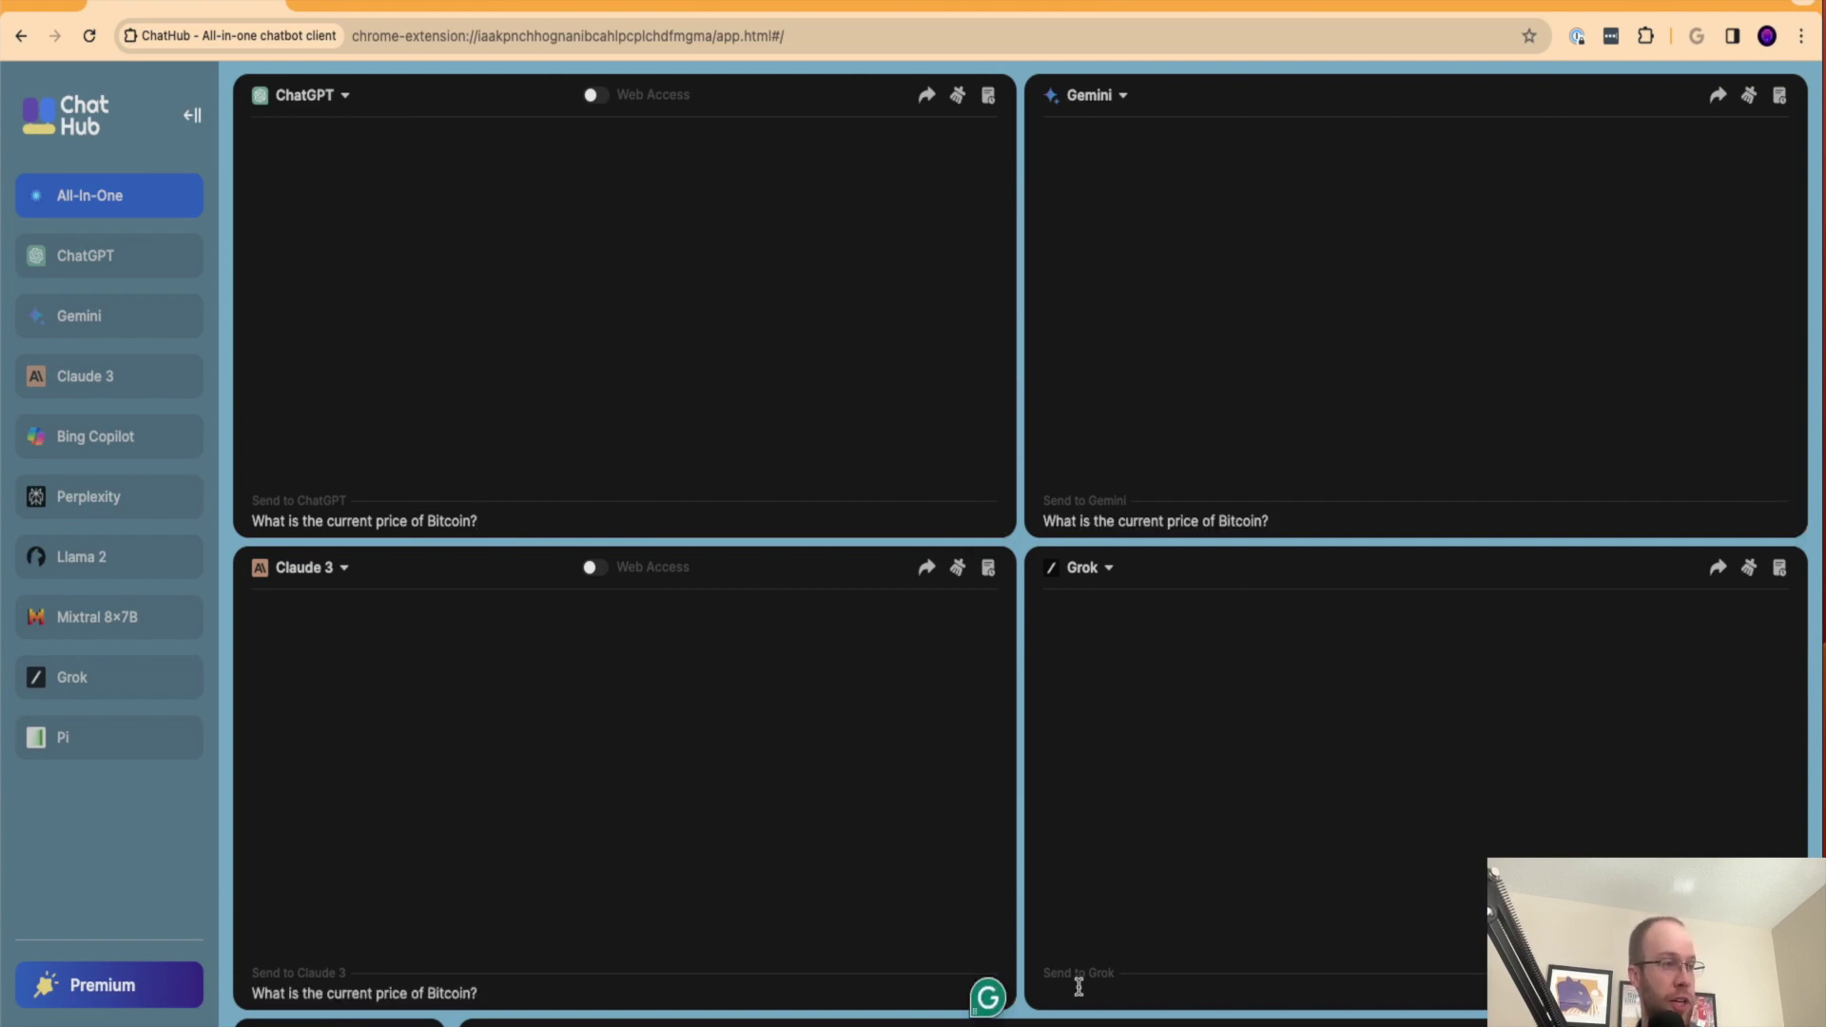
click(1080, 986)
key(super+v)
Step: Send the pasted Bitcoin question from the Grok, Gemini, ChatGPT and Claude 3 panels
key(Return)
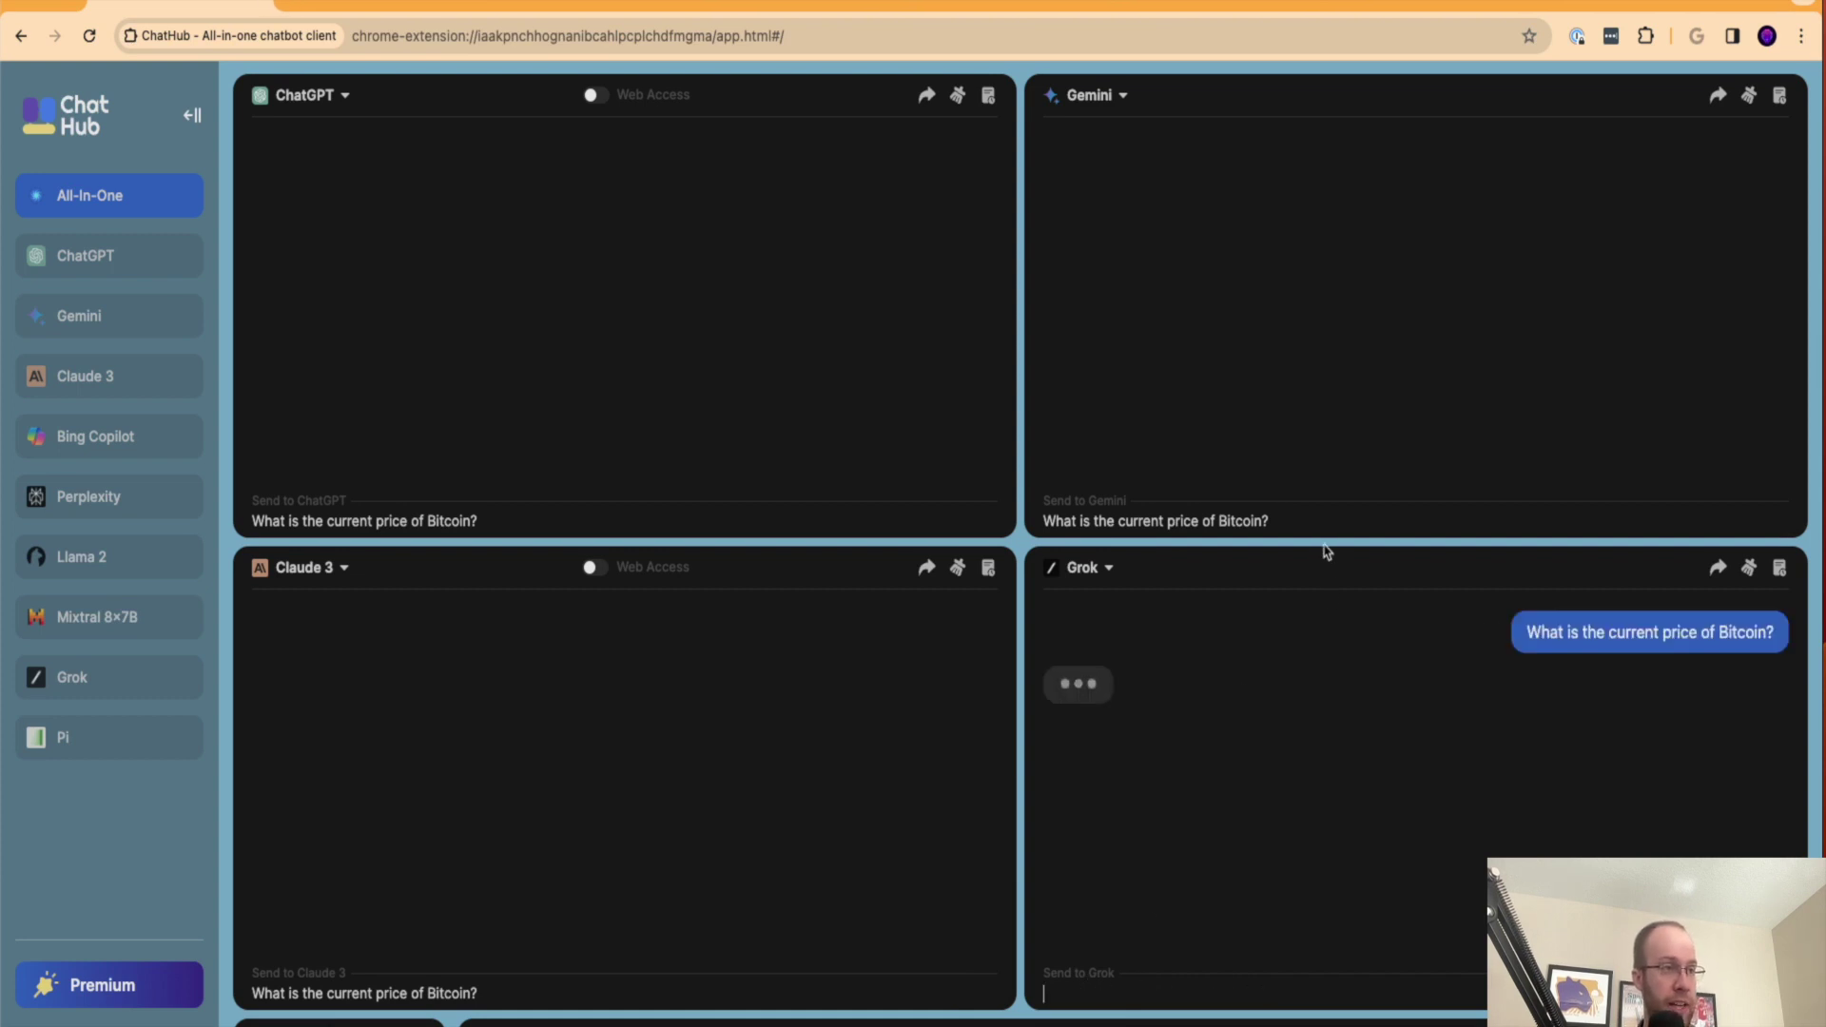
click(1297, 522)
key(Return)
click(494, 519)
key(Return)
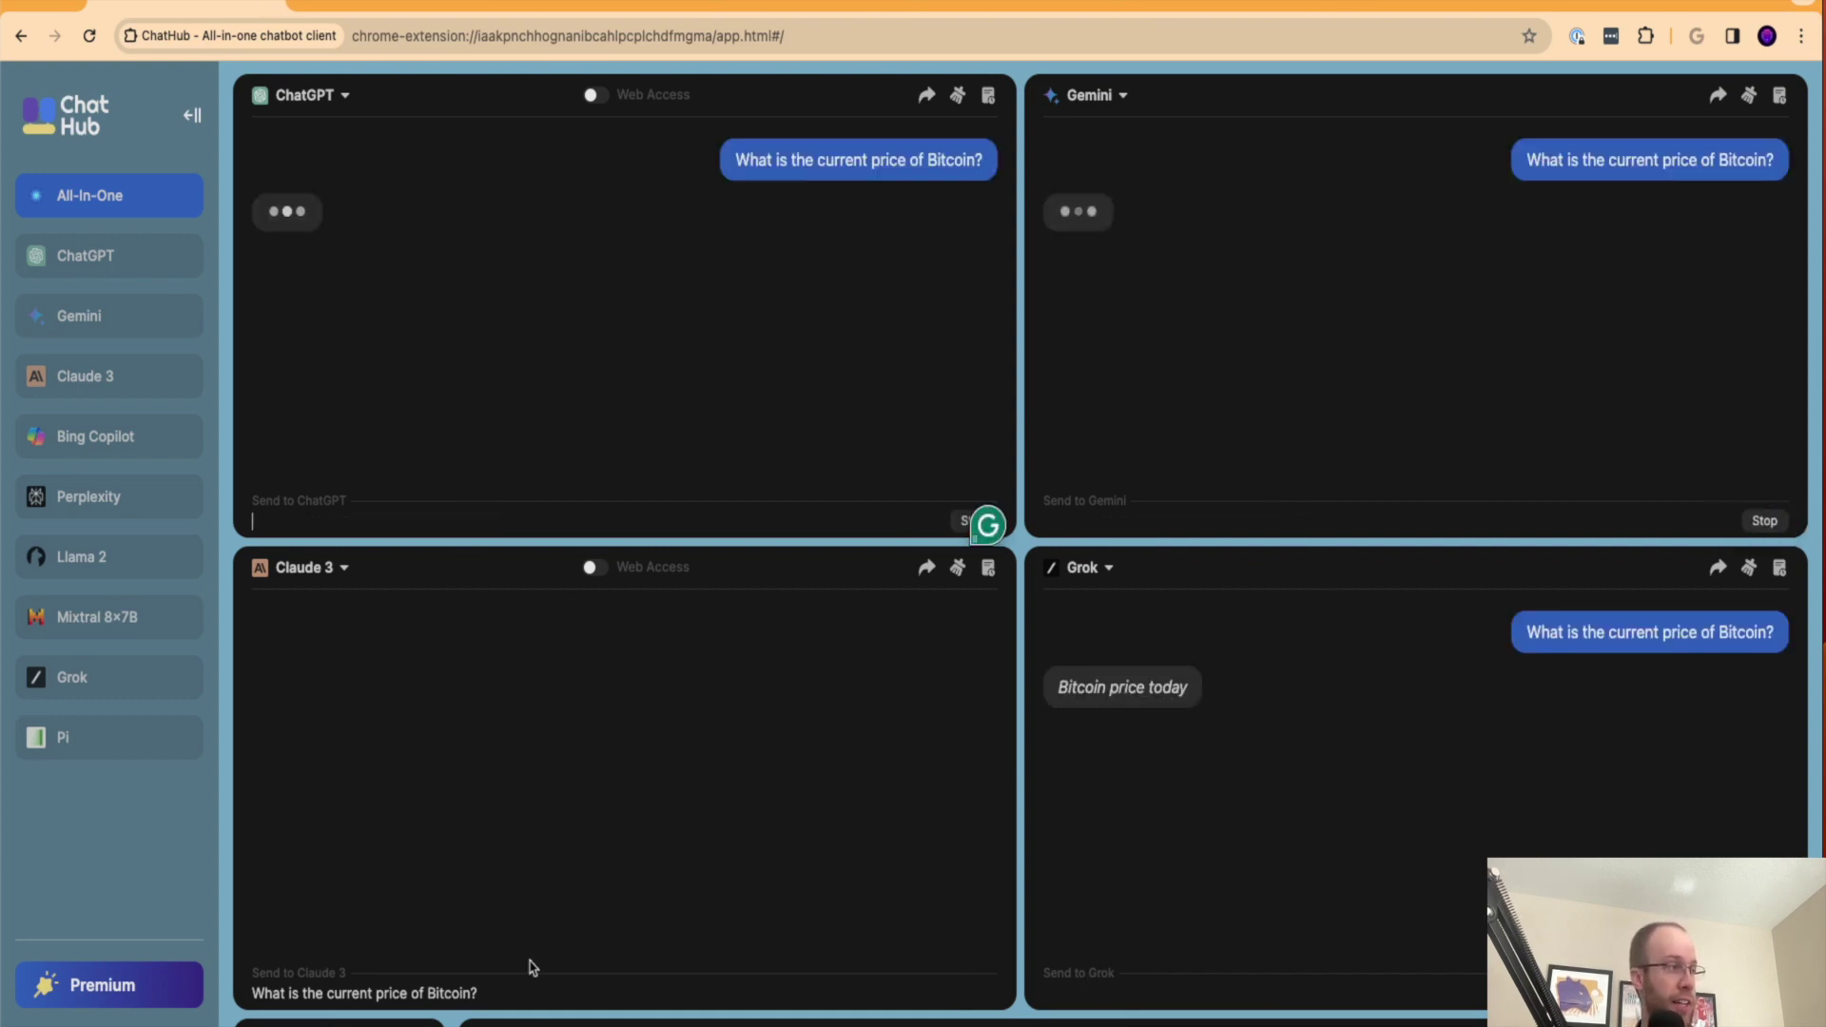
click(502, 999)
key(Return)
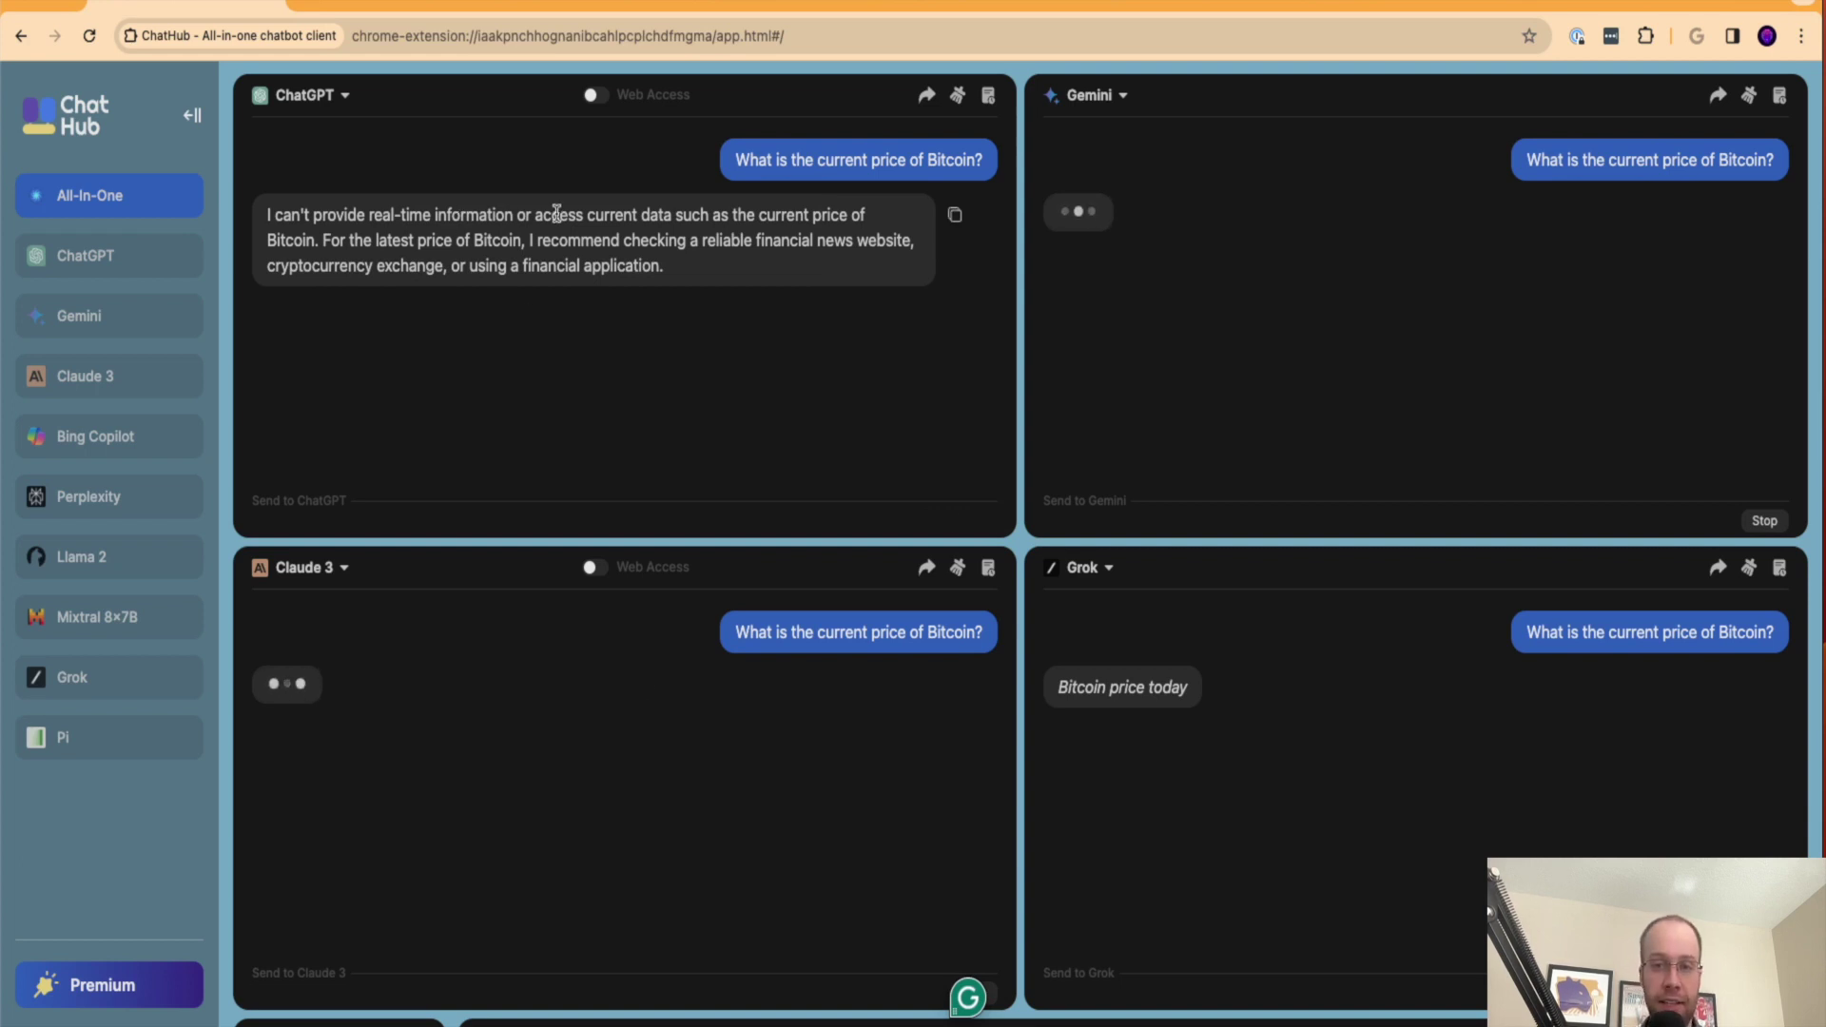
Step: Highlight ChatGPT's real-time data refusal and Claude 3's knowledge cutoff note
drag(368, 216, 834, 217)
click(818, 218)
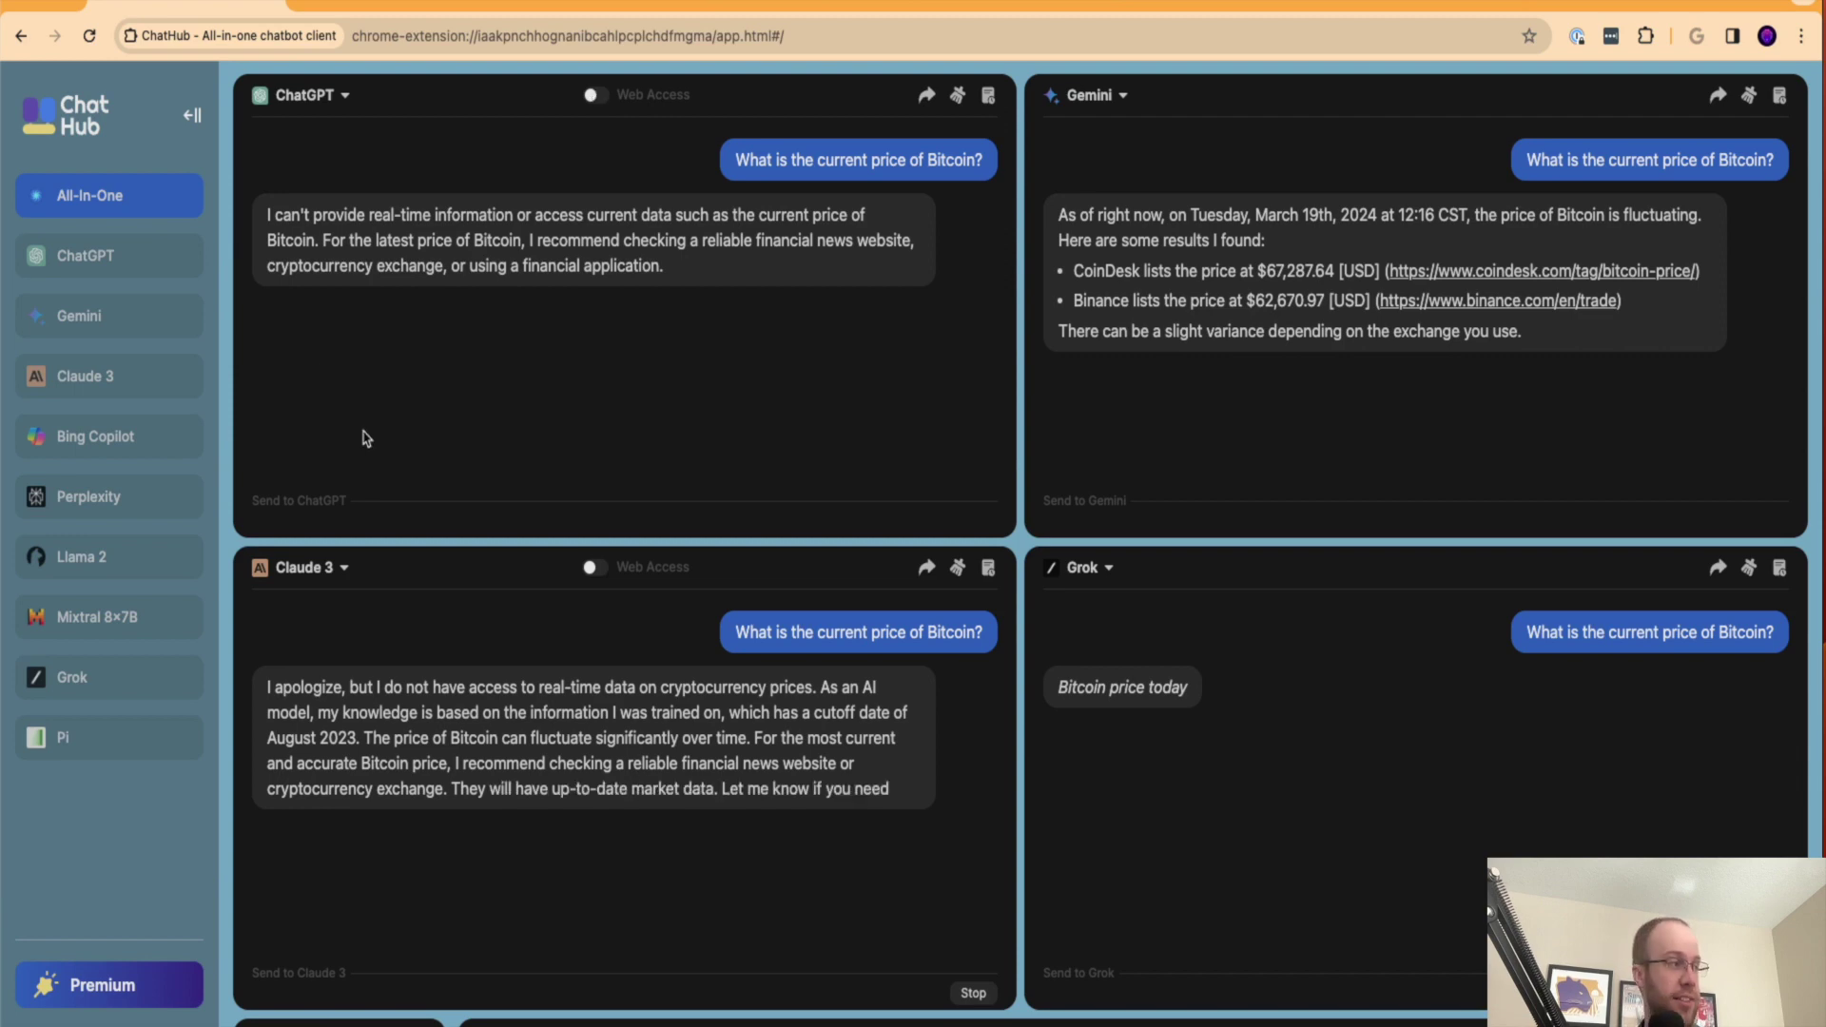
drag(317, 711, 694, 711)
click(742, 708)
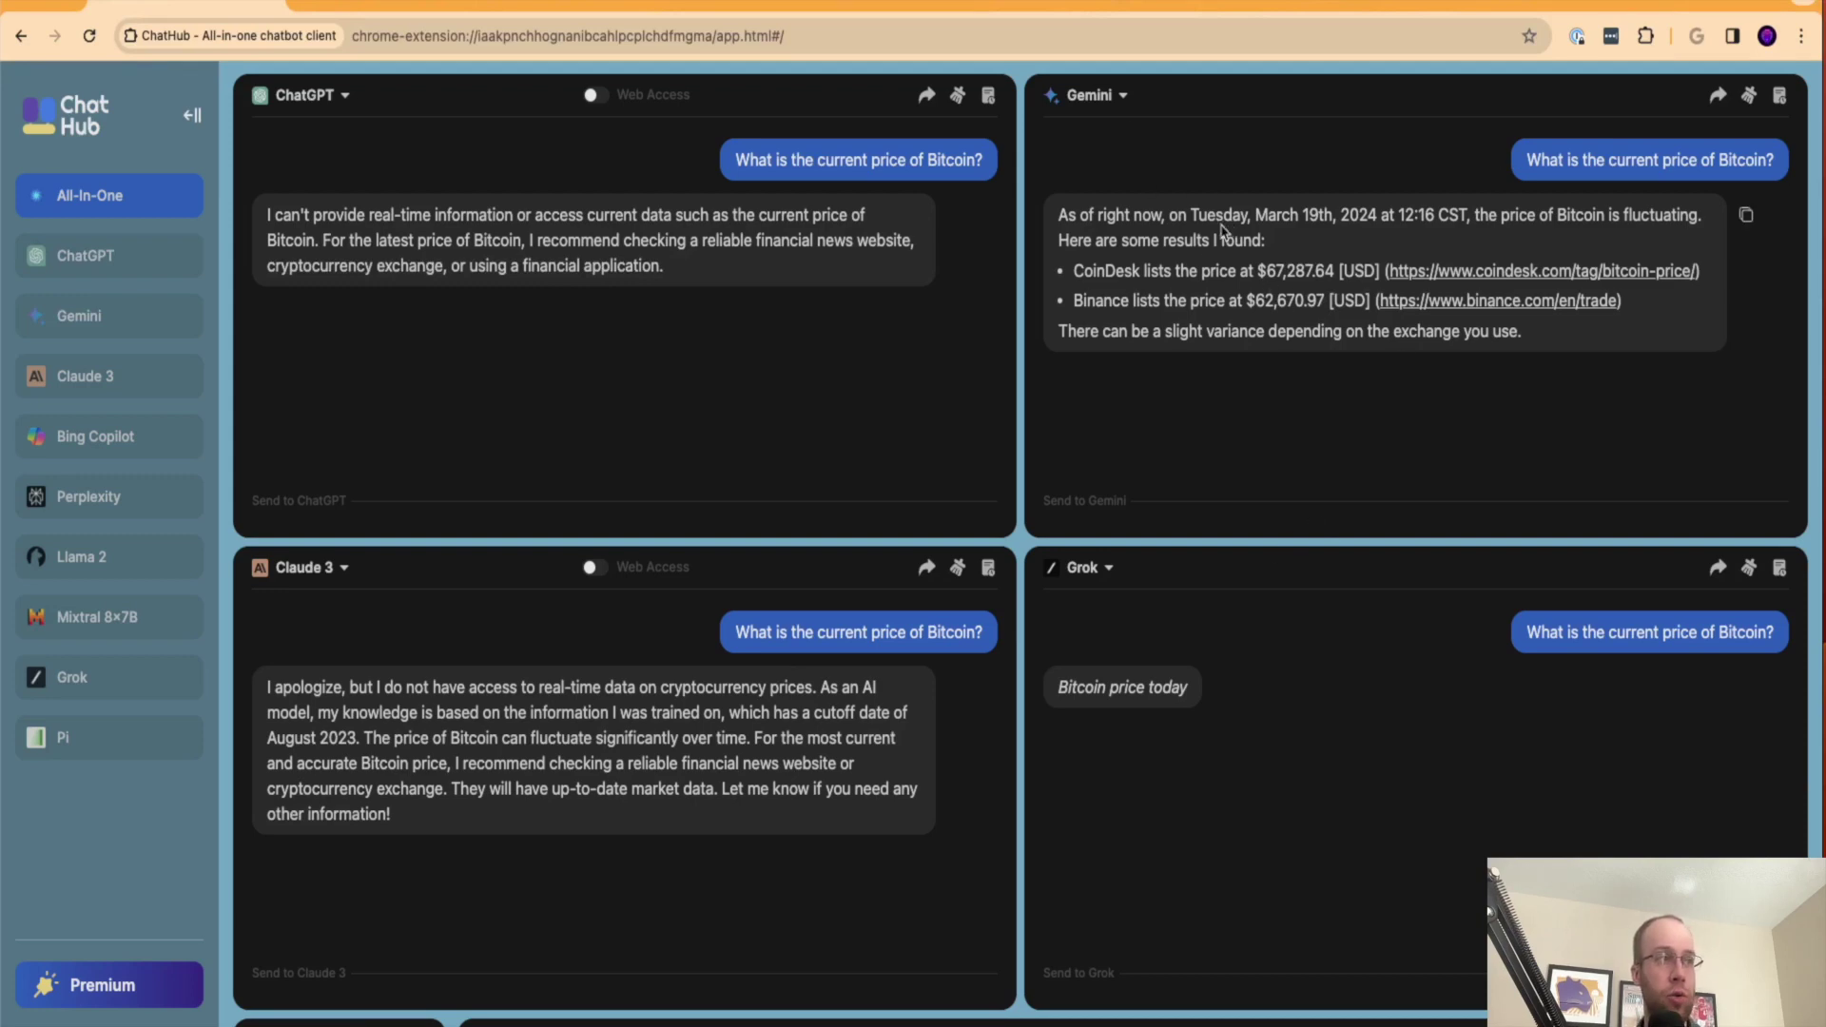
Step: Highlight the date and the fluctuating-price remark in Gemini's Bitcoin answer
drag(1130, 215, 1386, 215)
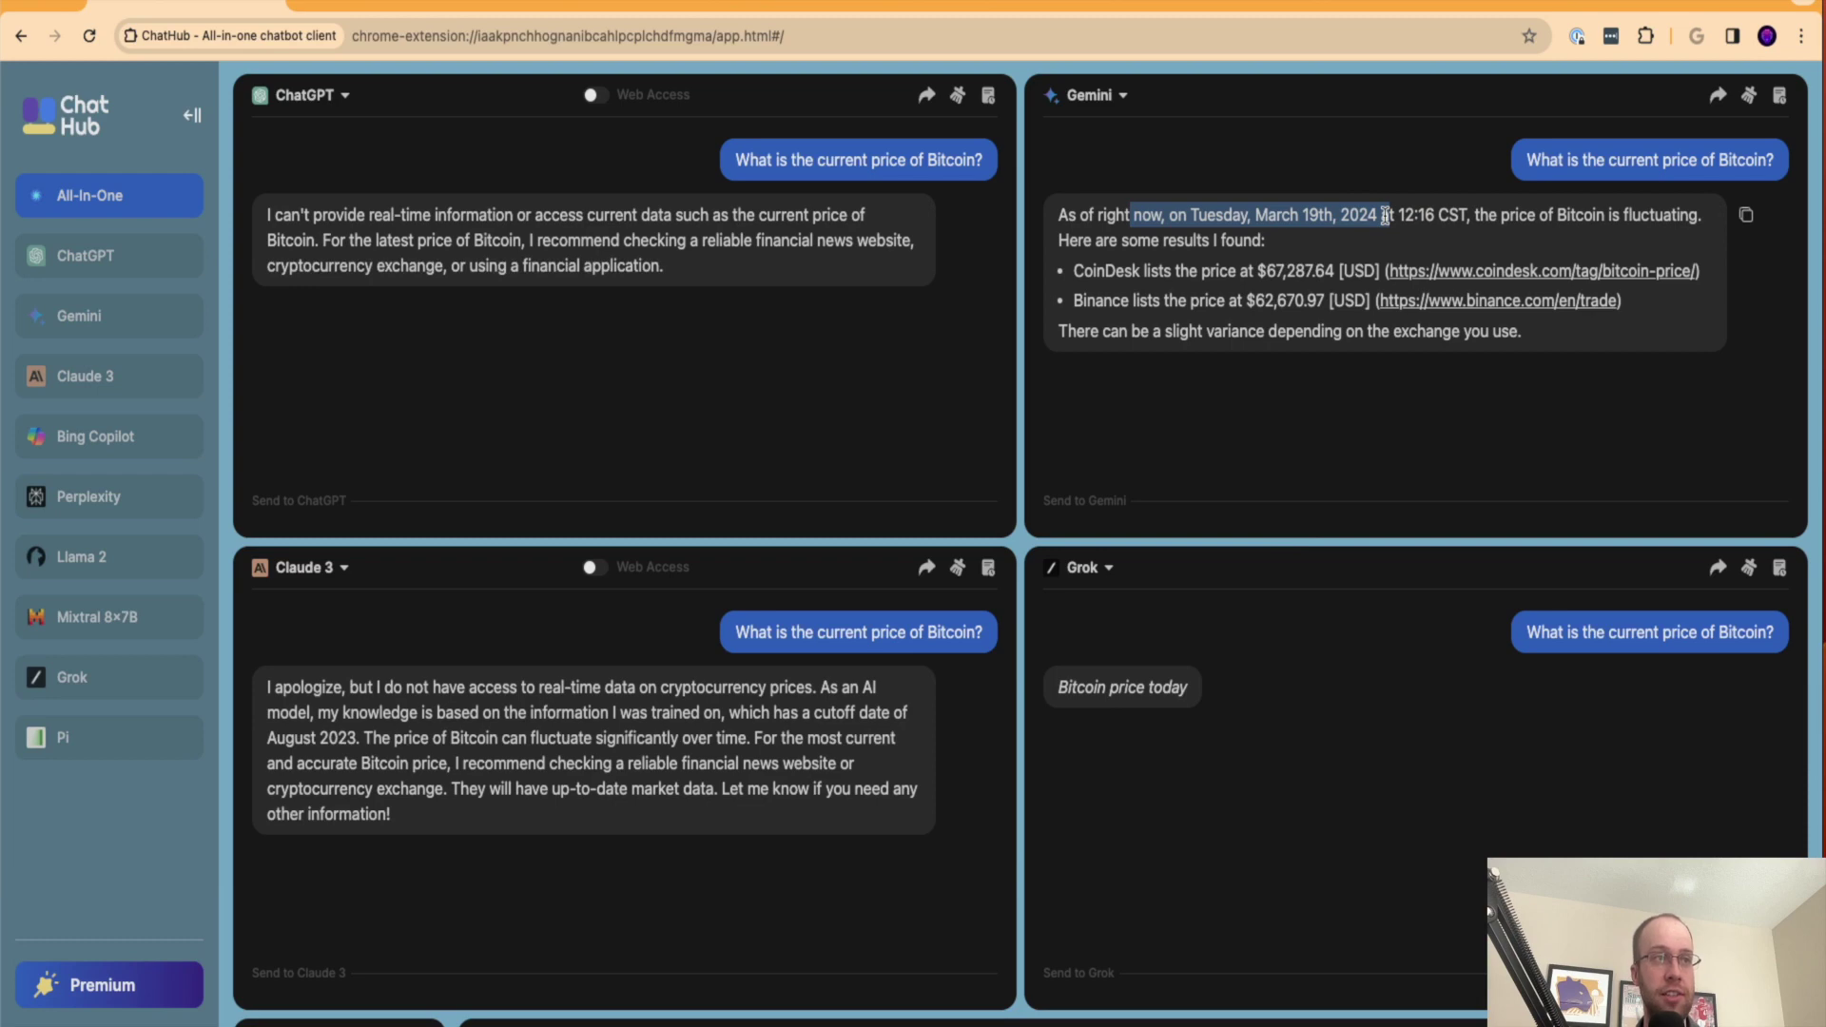
click(1439, 221)
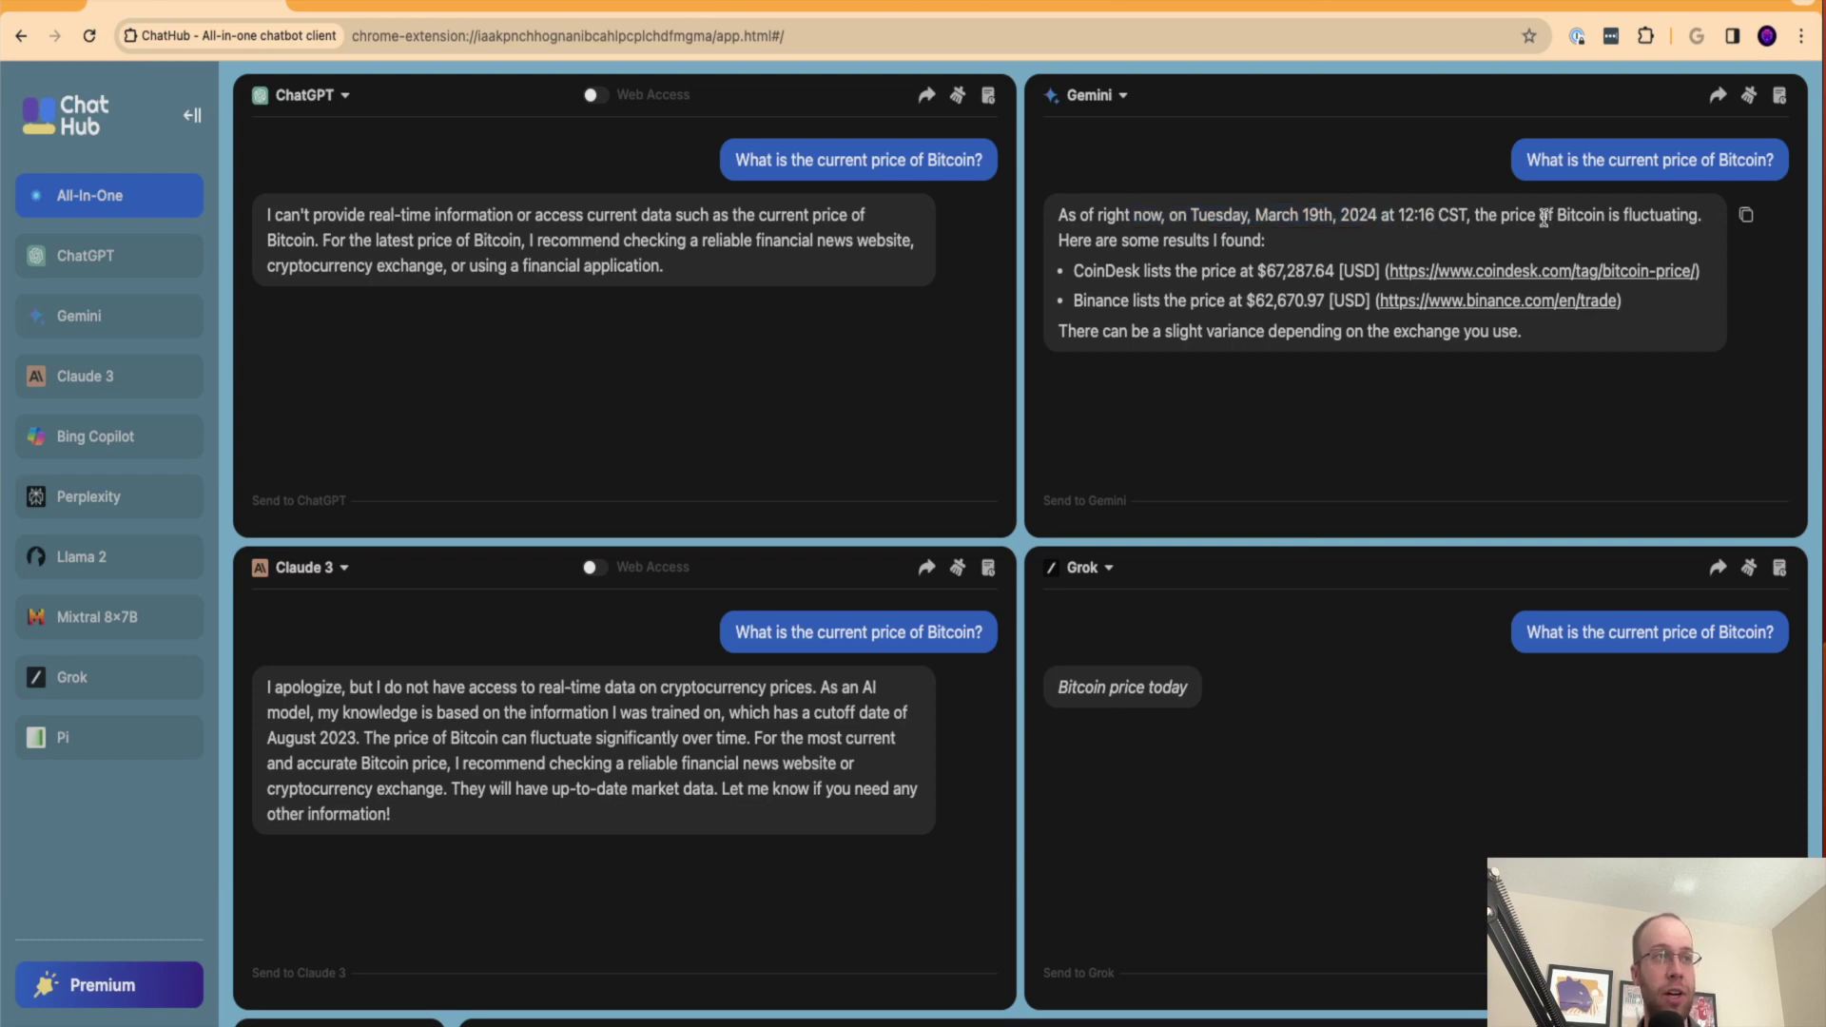
drag(1545, 217, 1686, 215)
click(1221, 238)
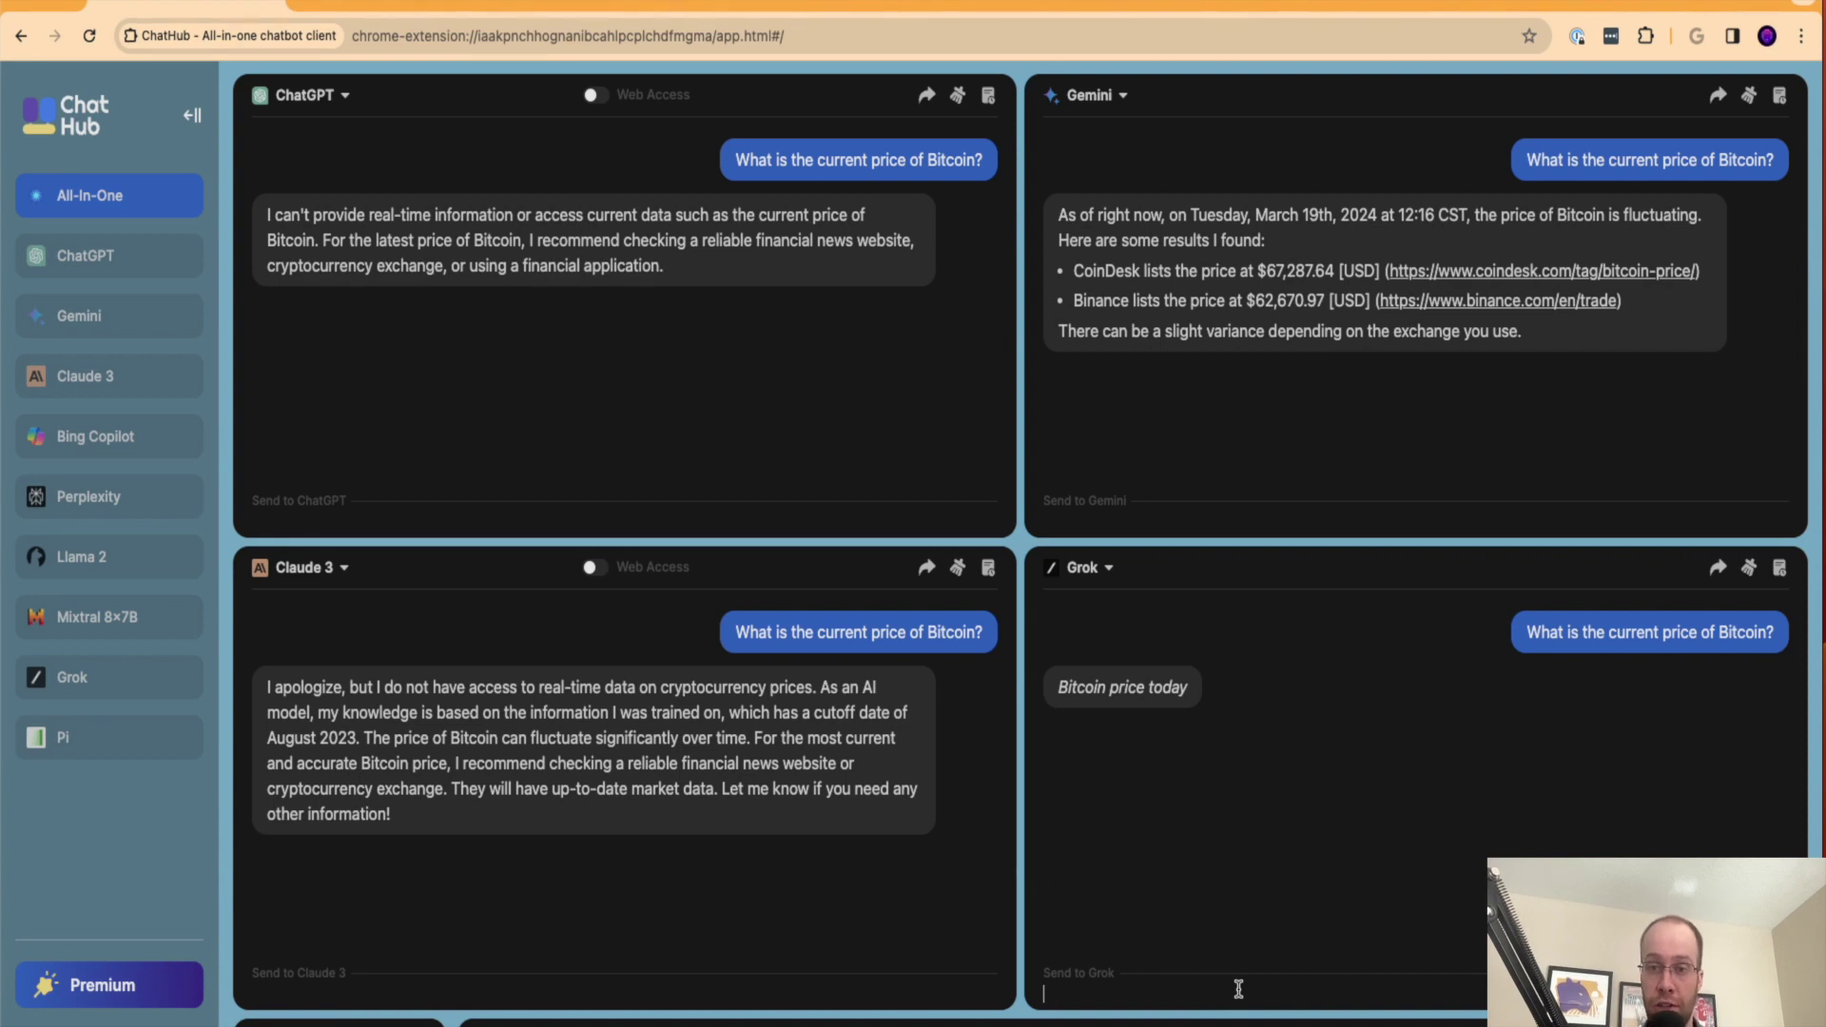
Step: Resend the Bitcoin question to Grok, highlight its $65,466.74 price, and open a new tab
text(What is the current price of Bitcoin?)
key(Return)
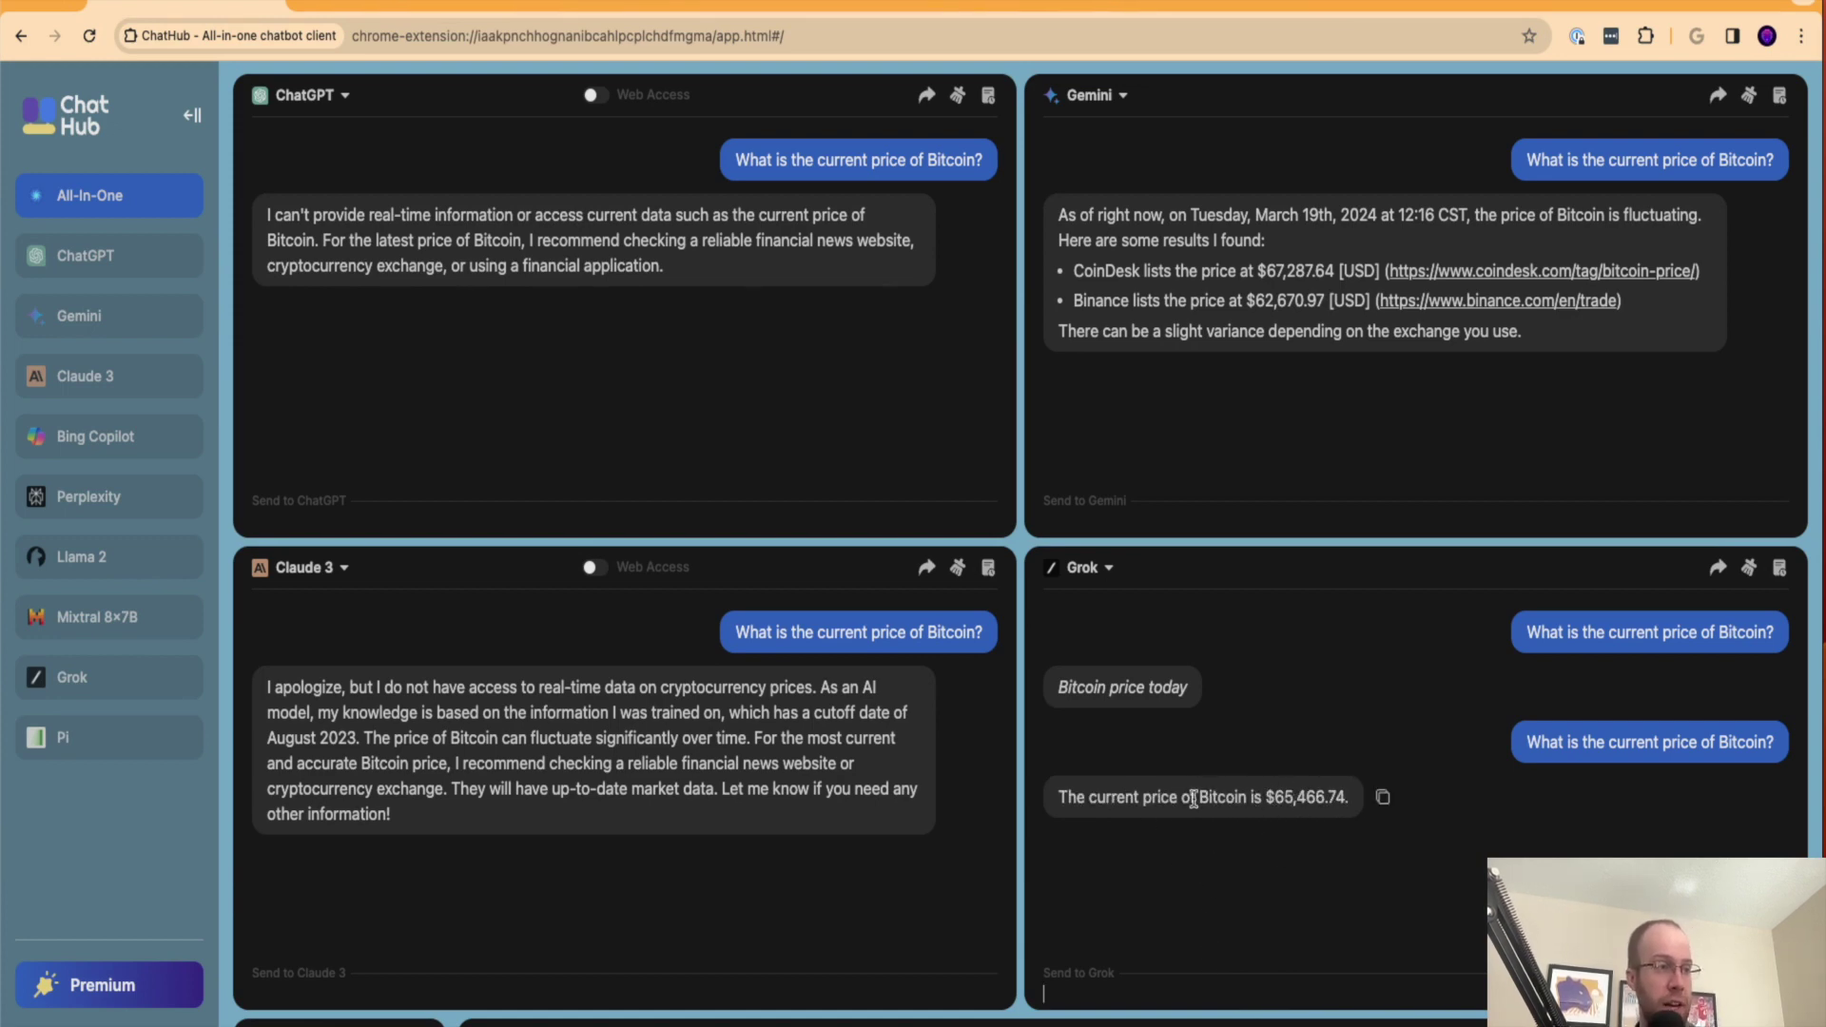
drag(1134, 796, 1324, 800)
click(1471, 773)
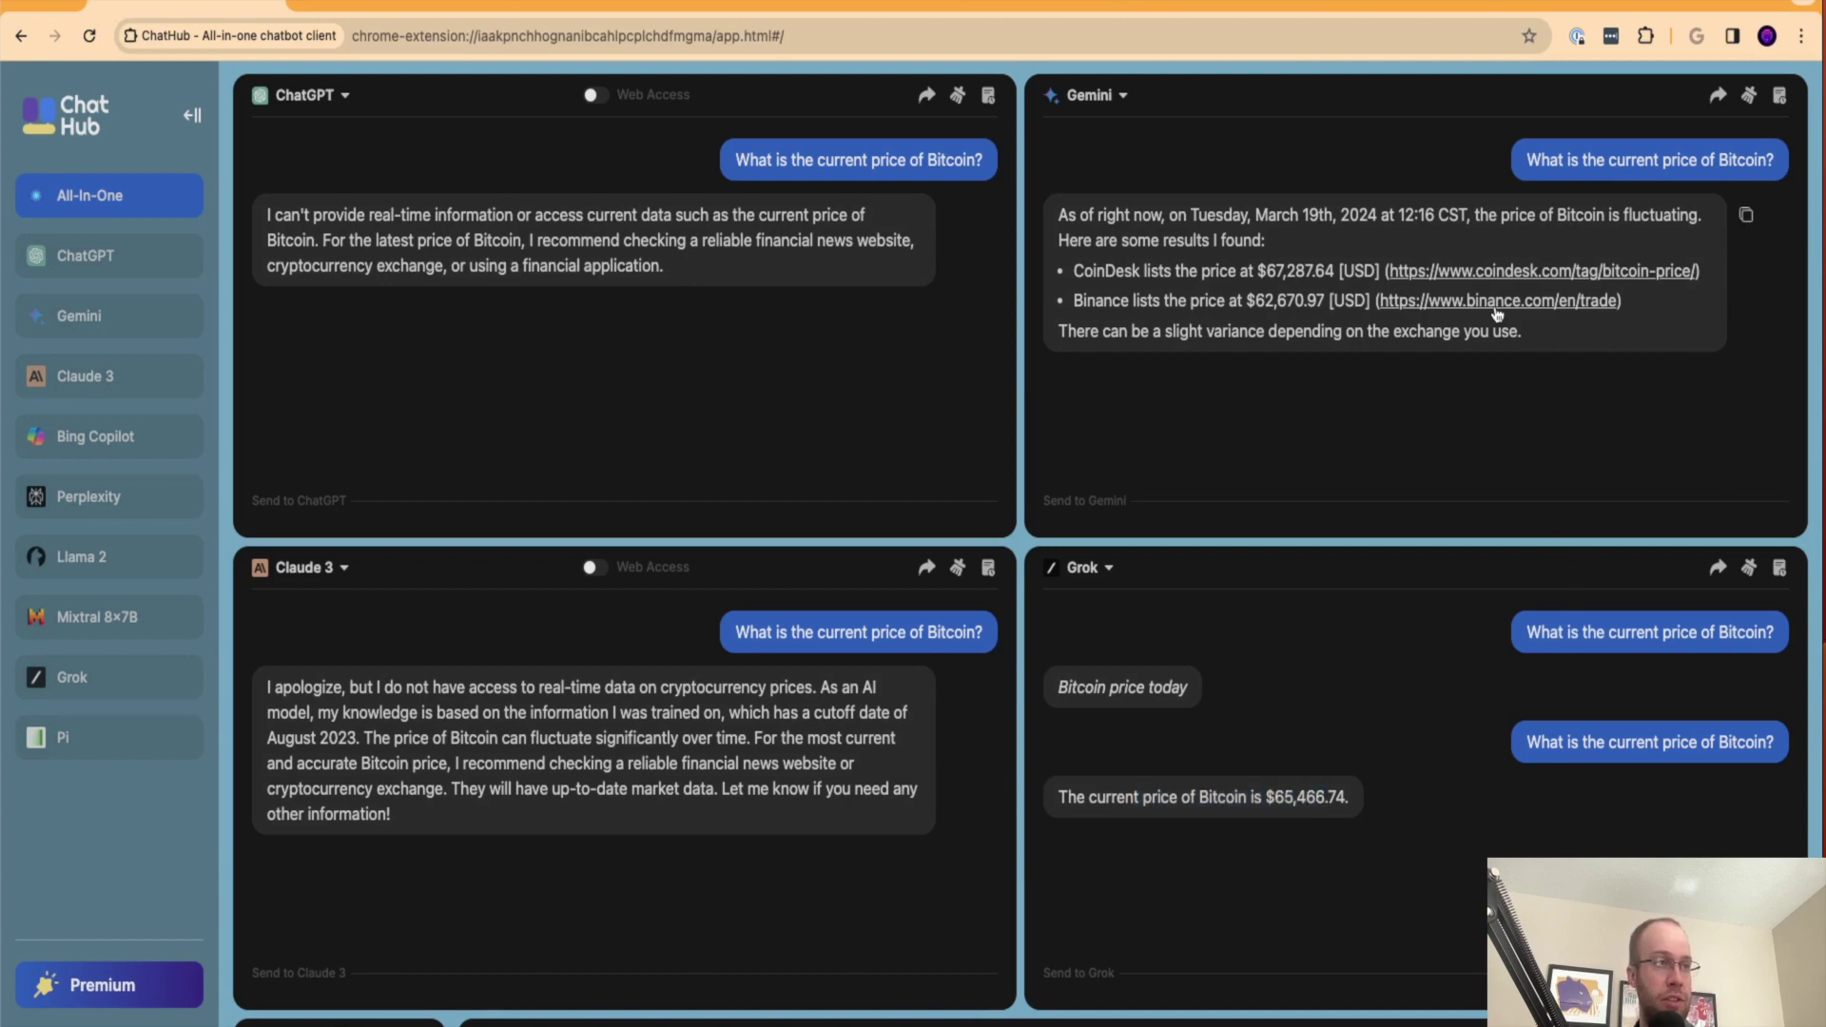
click(1724, 5)
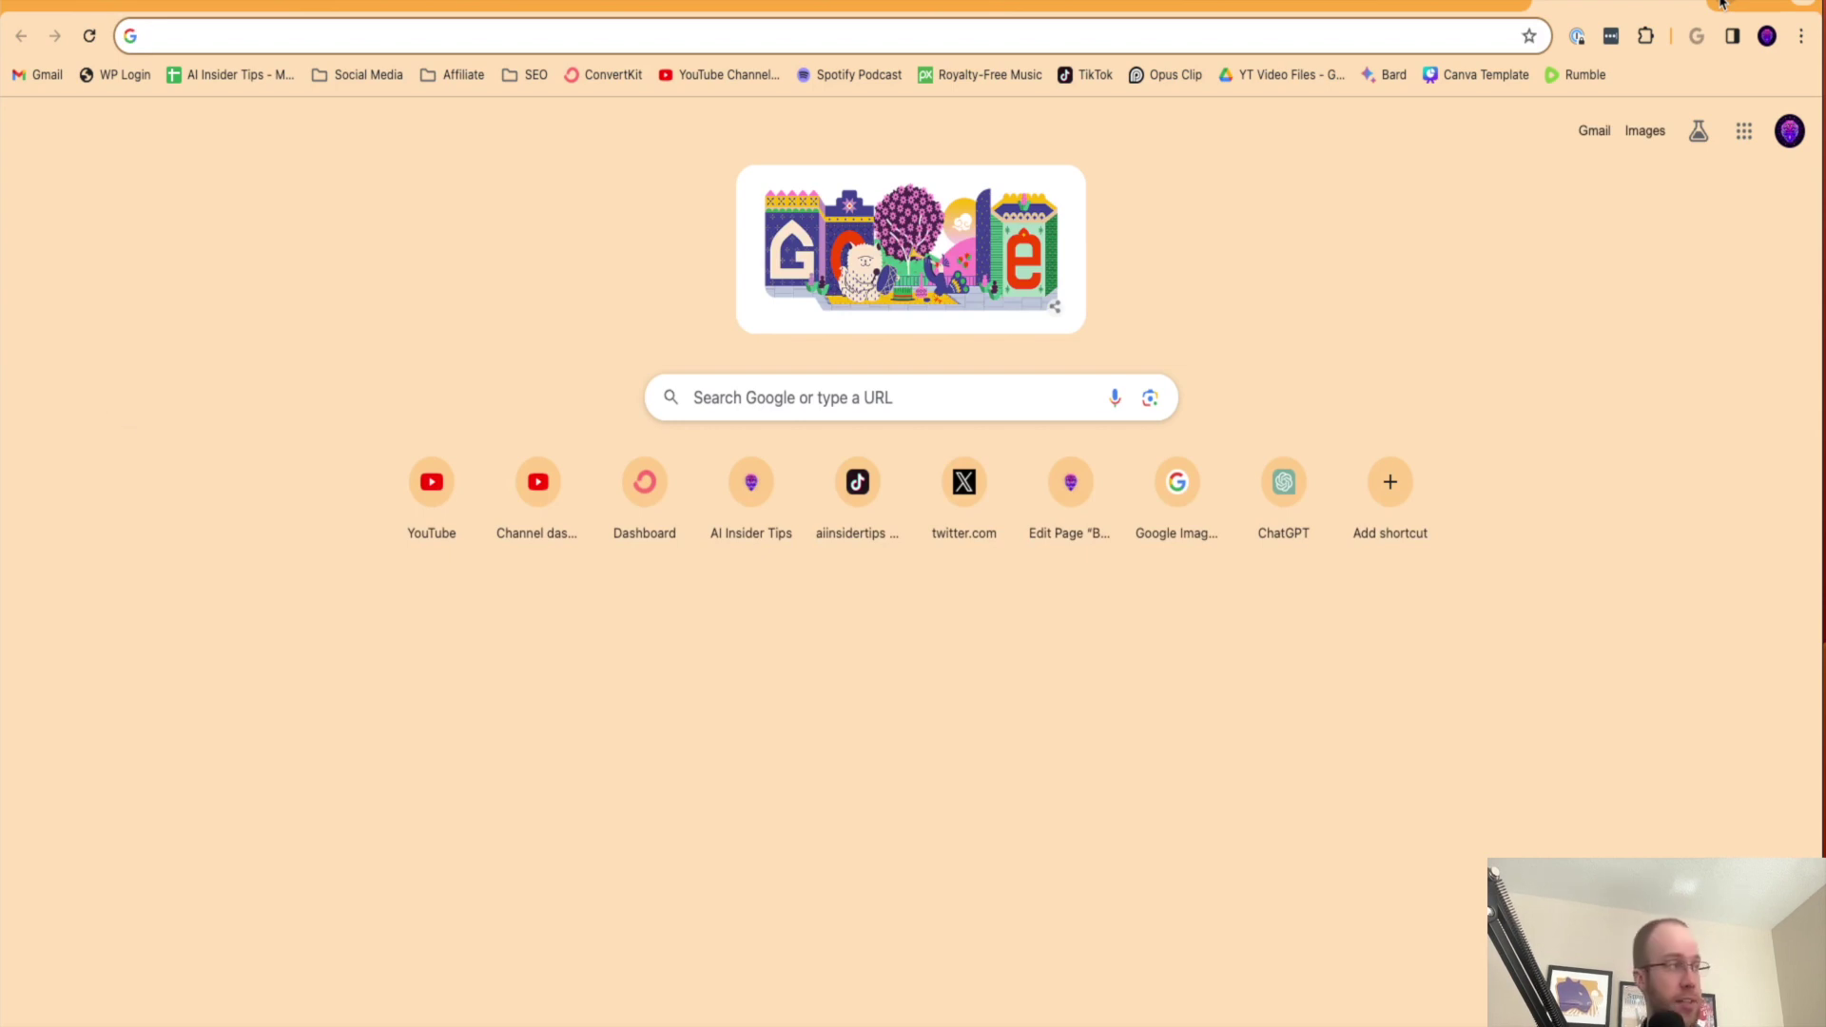
Step: Google "what is the price of b itcoin" to see 65,463.60 USD, then return to ChatHub
text(what is the price)
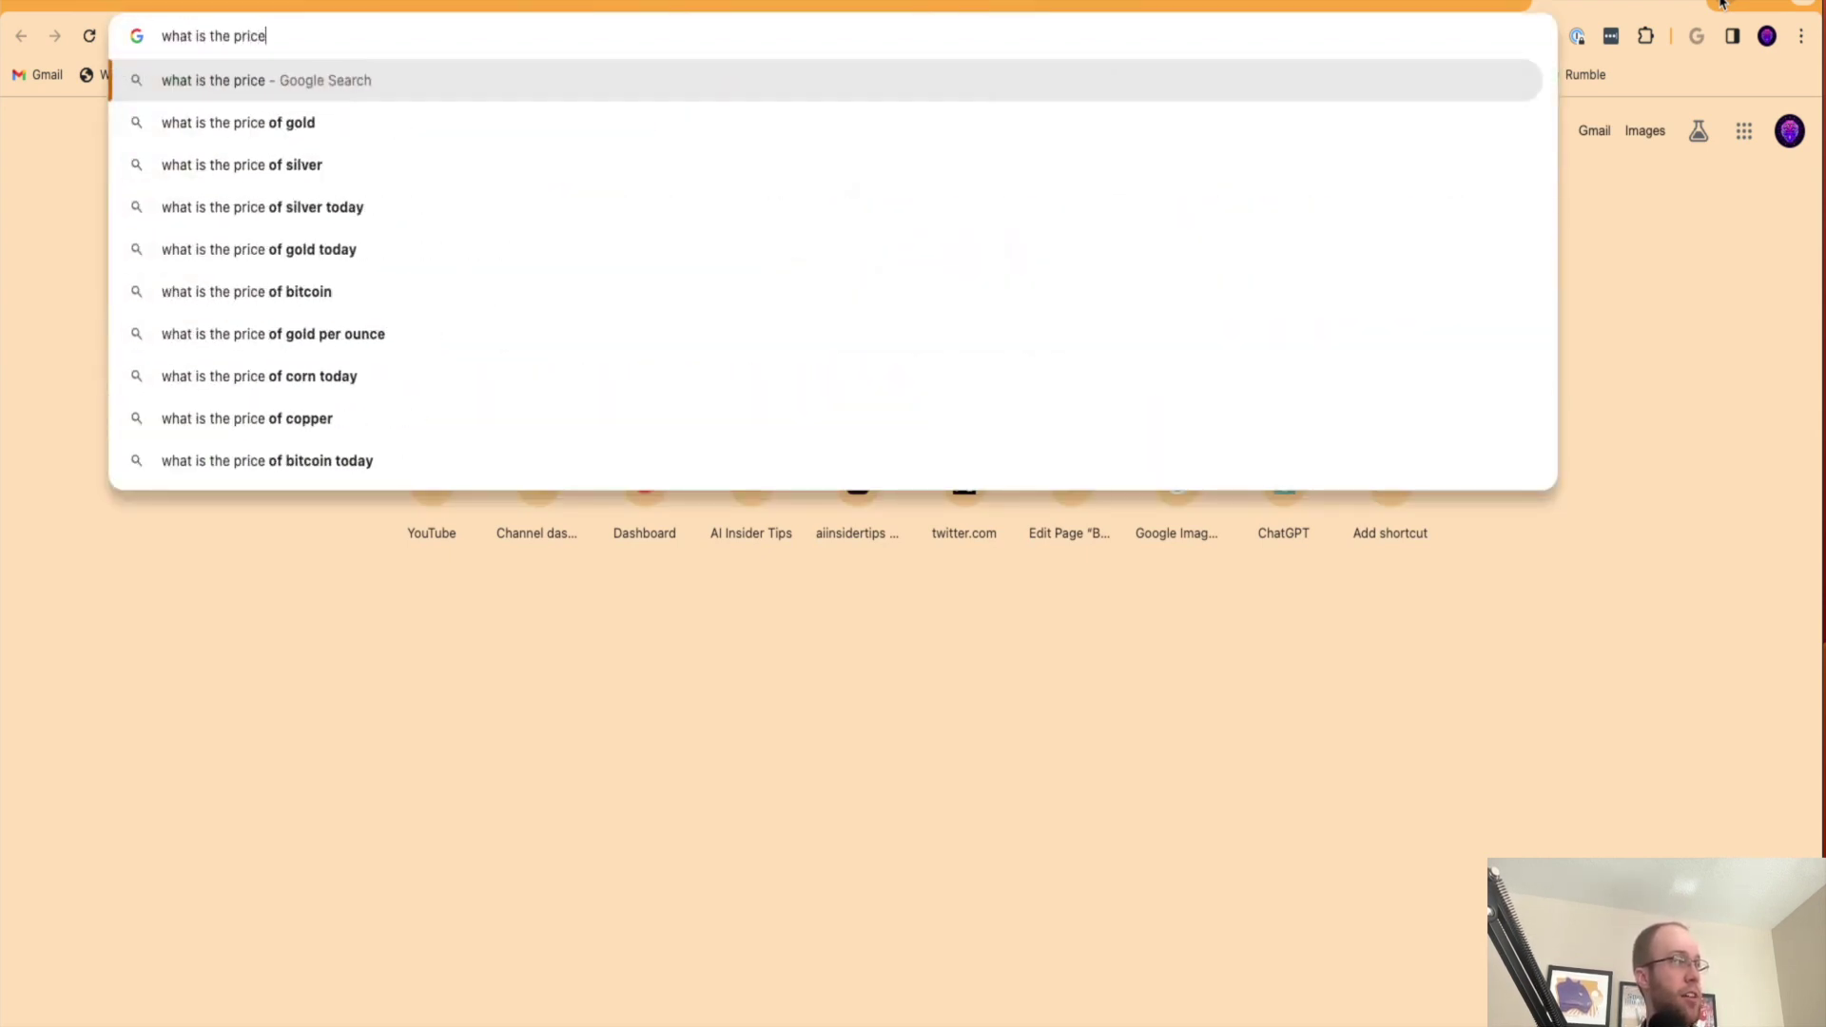
text( of b itcoin)
key(Return)
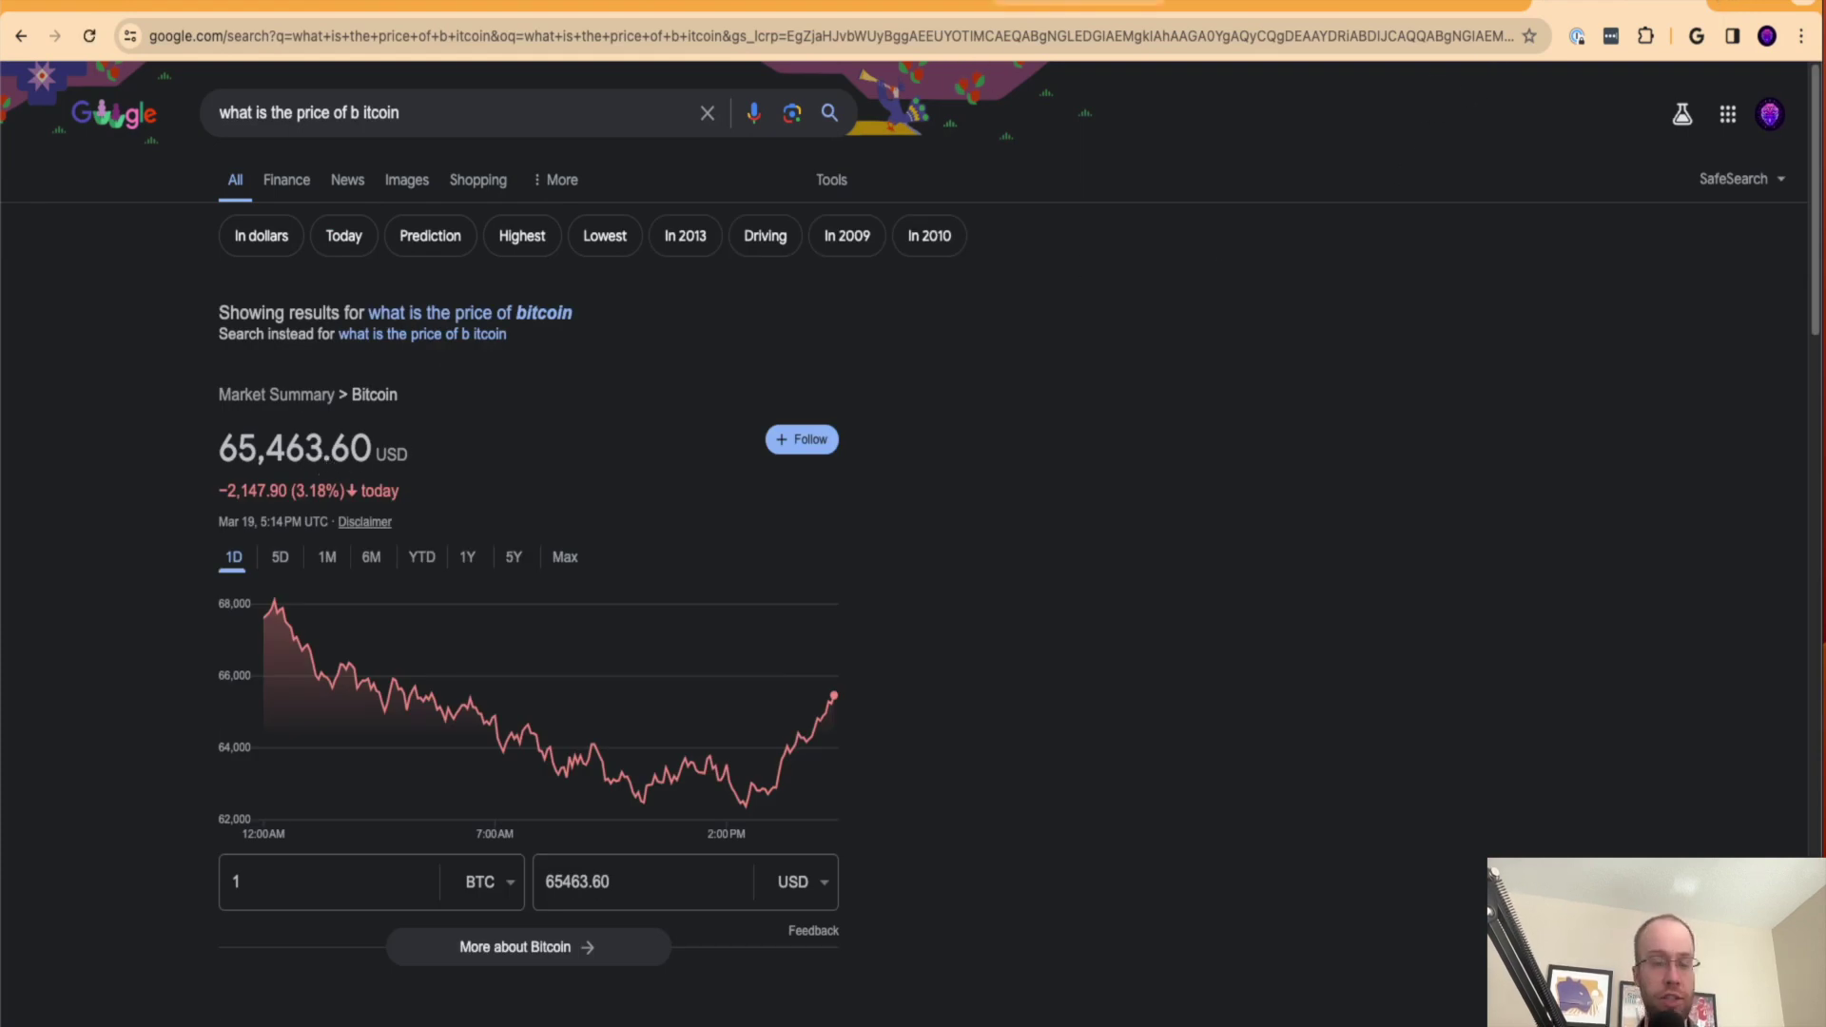
key(super+1)
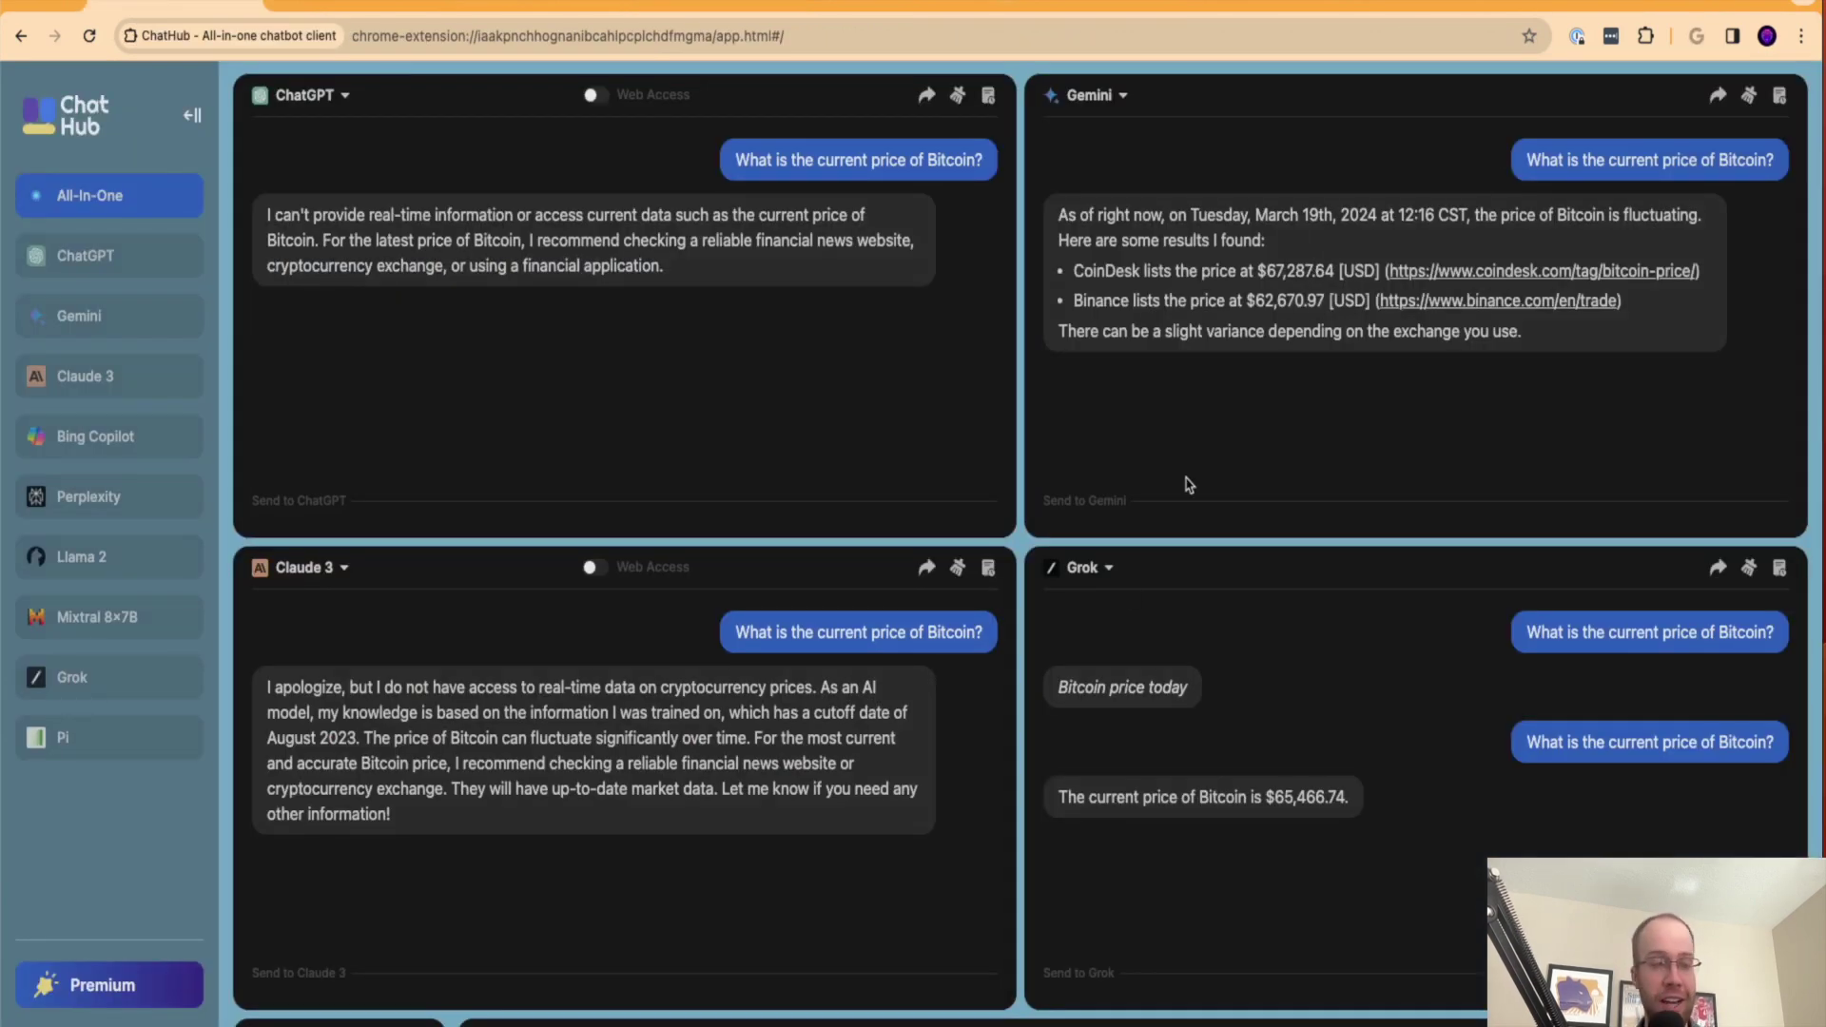
Step: Clear the Gemini, ChatGPT, Grok and Claude 3 conversations, then return to the Prompts & Benchmarks sheet
click(1780, 95)
click(957, 95)
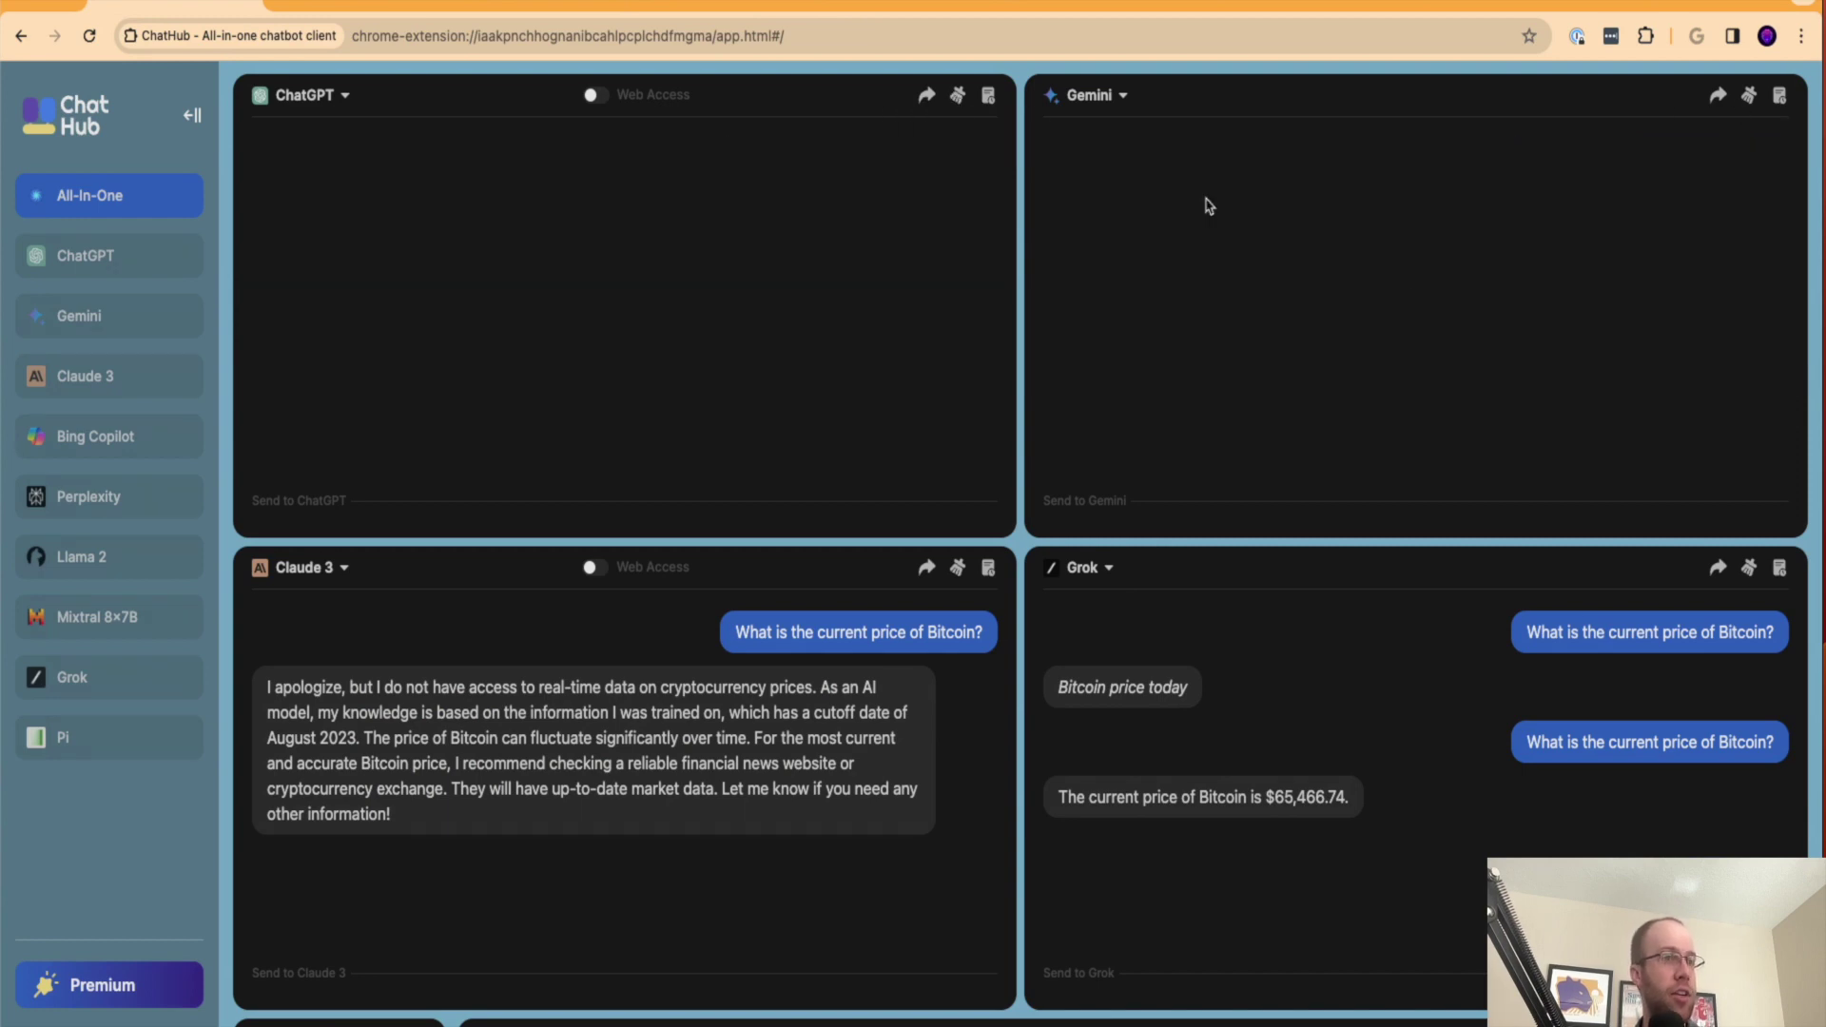
click(1749, 568)
click(957, 568)
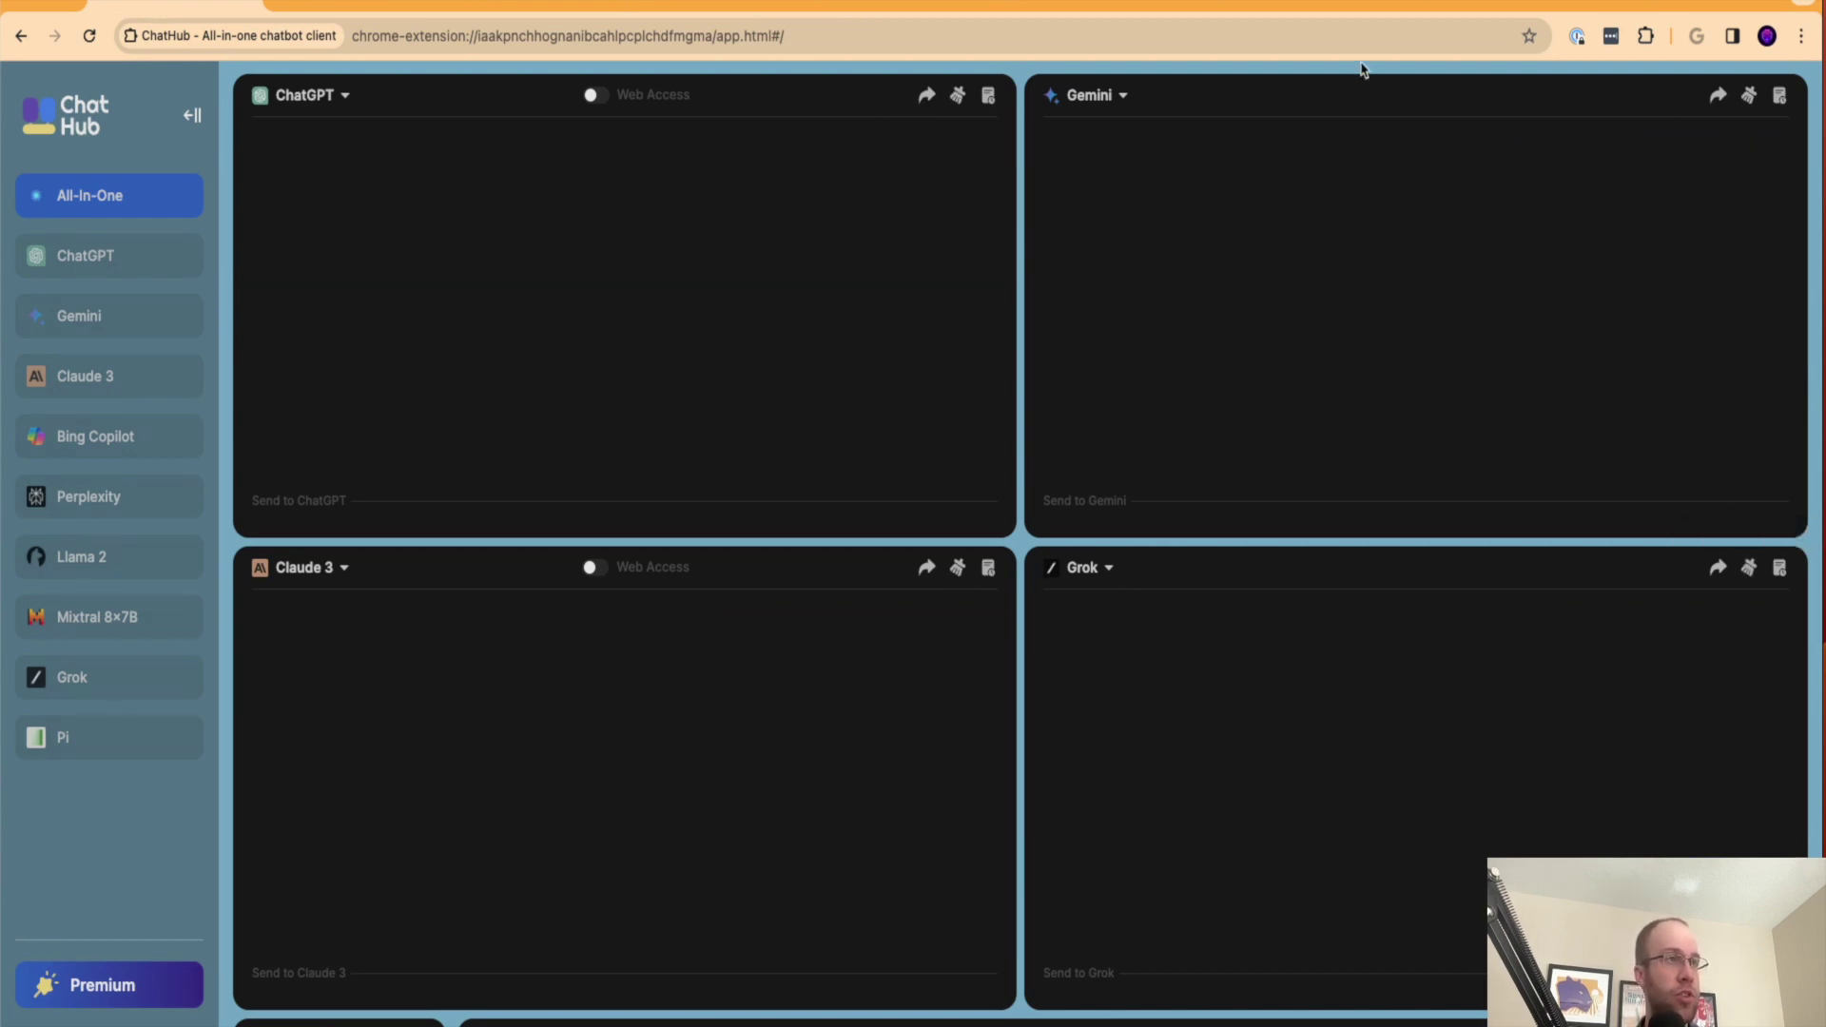
click(897, 3)
click(571, 574)
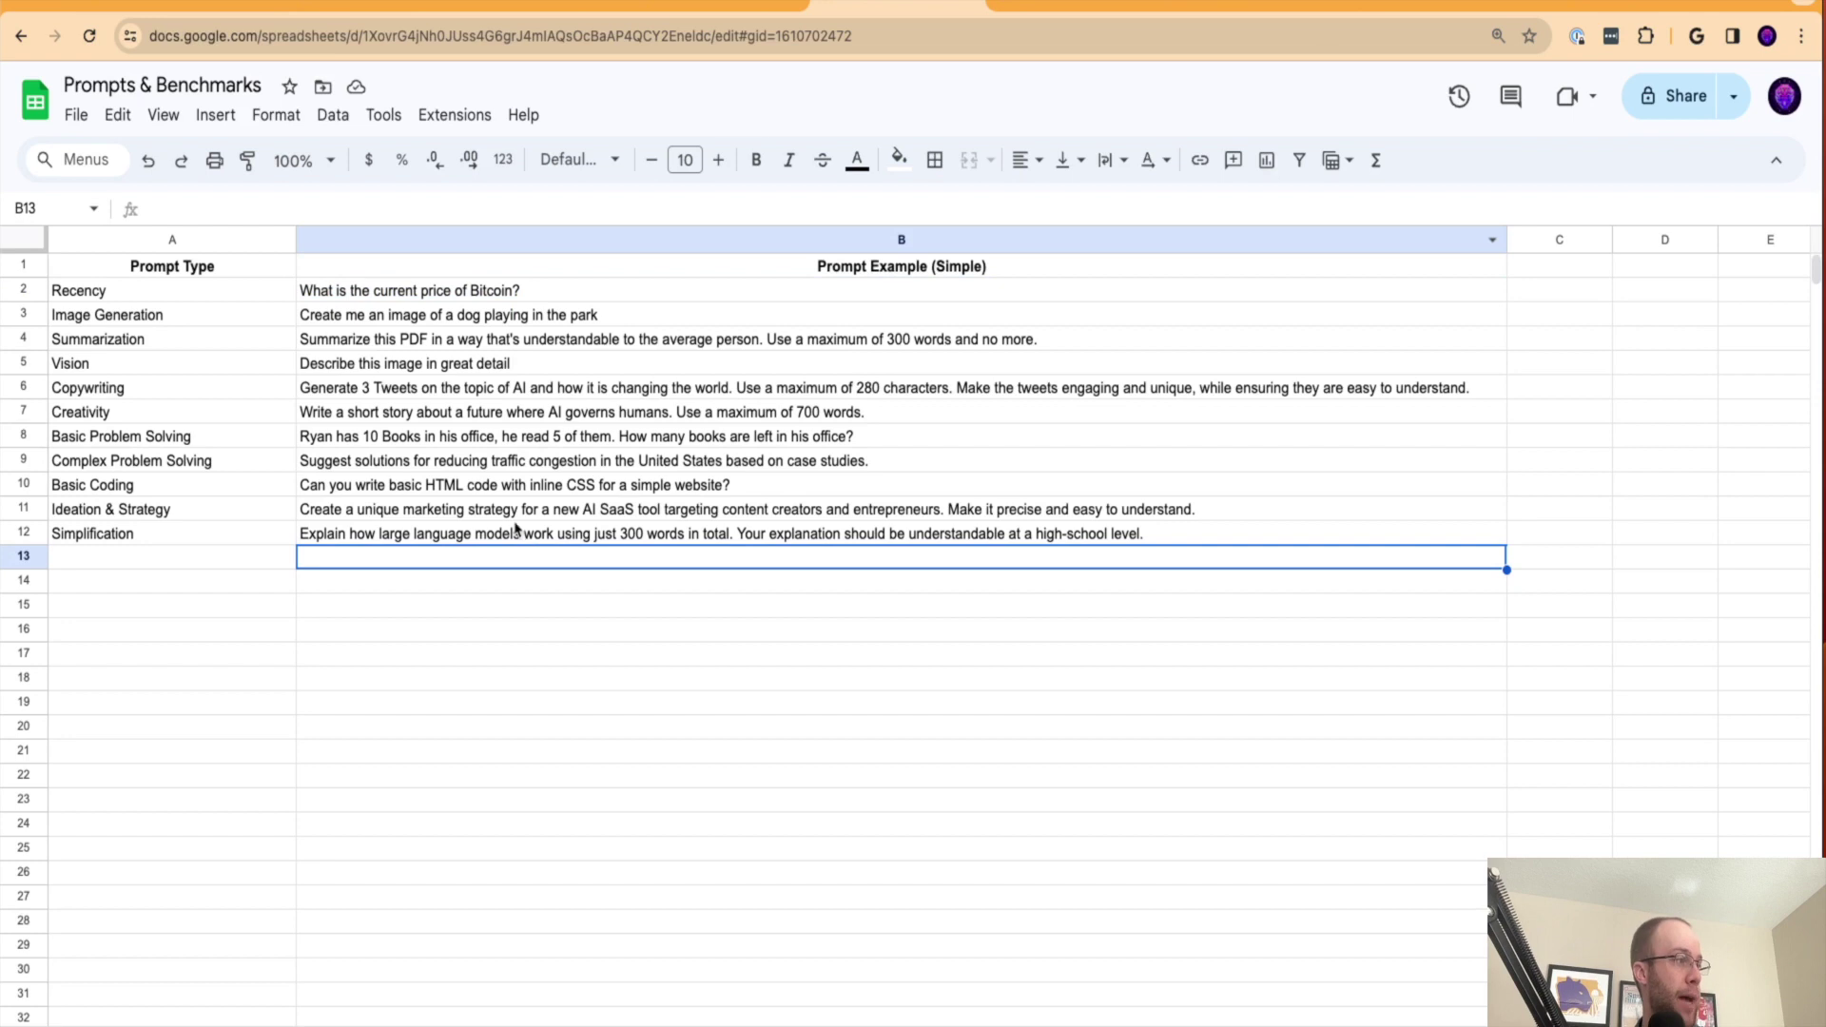
click(519, 531)
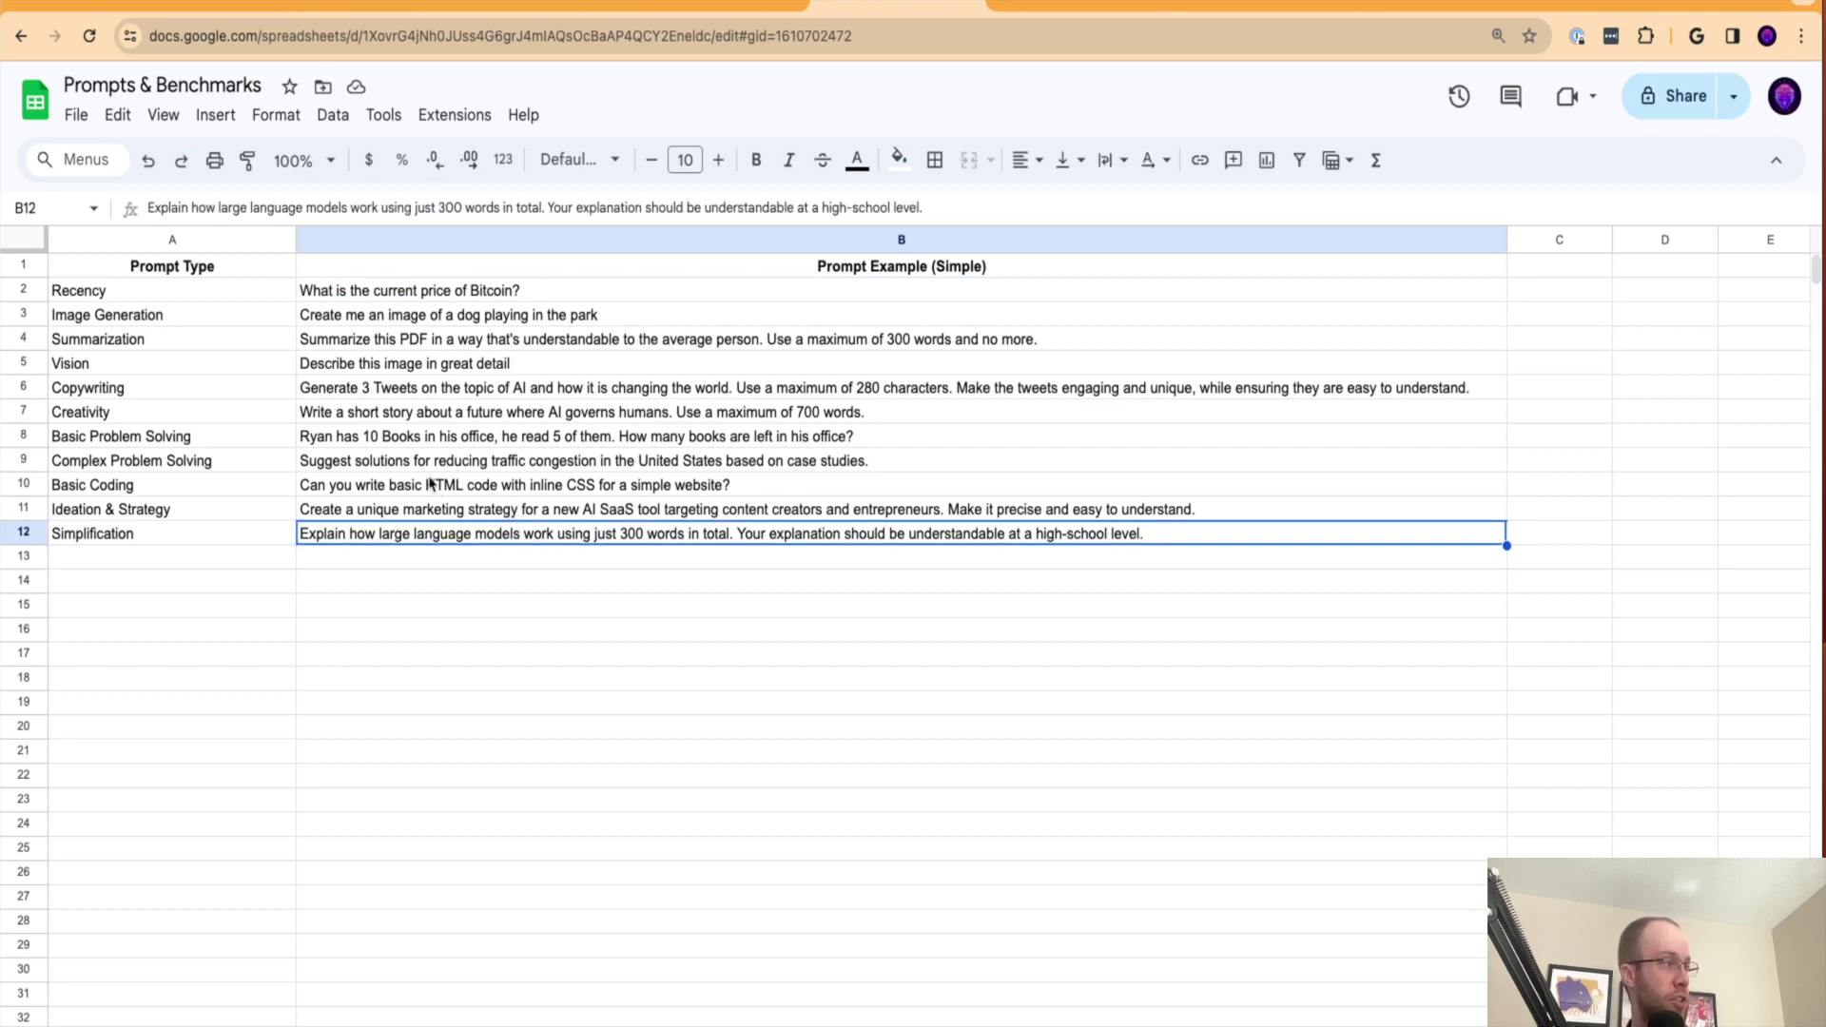
triple_click(413, 439)
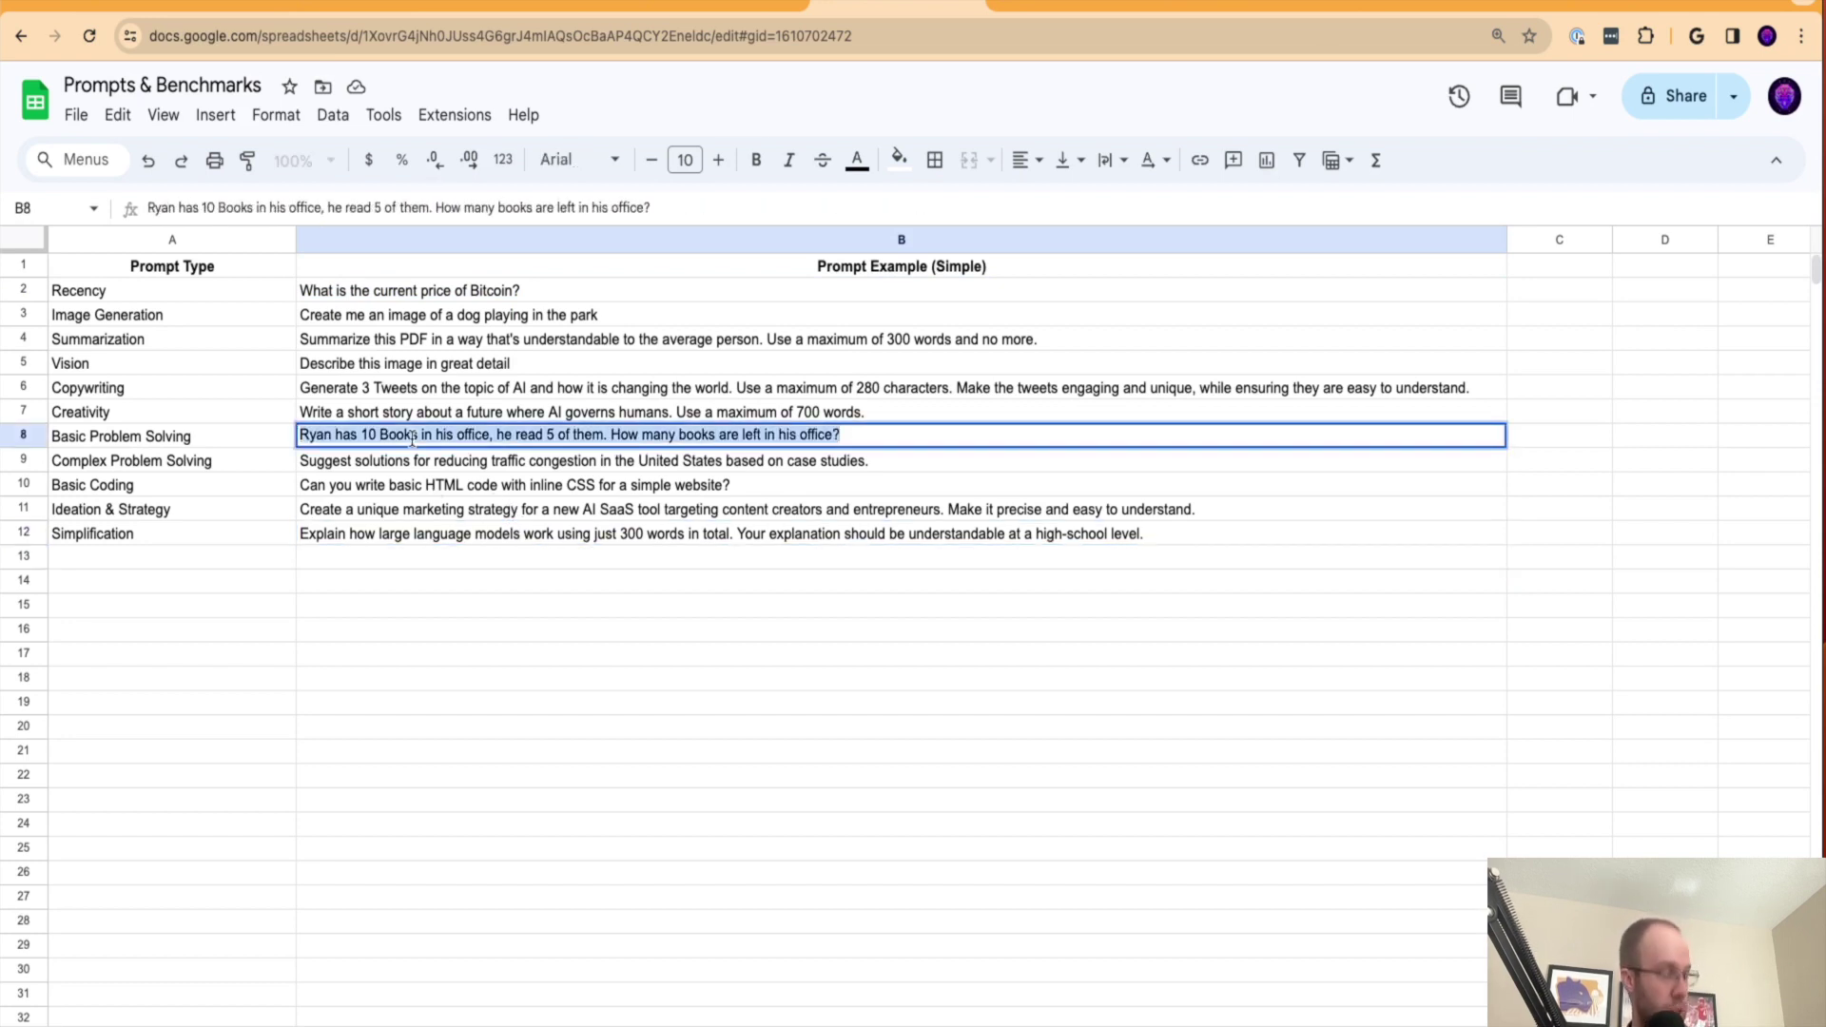
click(454, 490)
click(523, 436)
triple_click(528, 436)
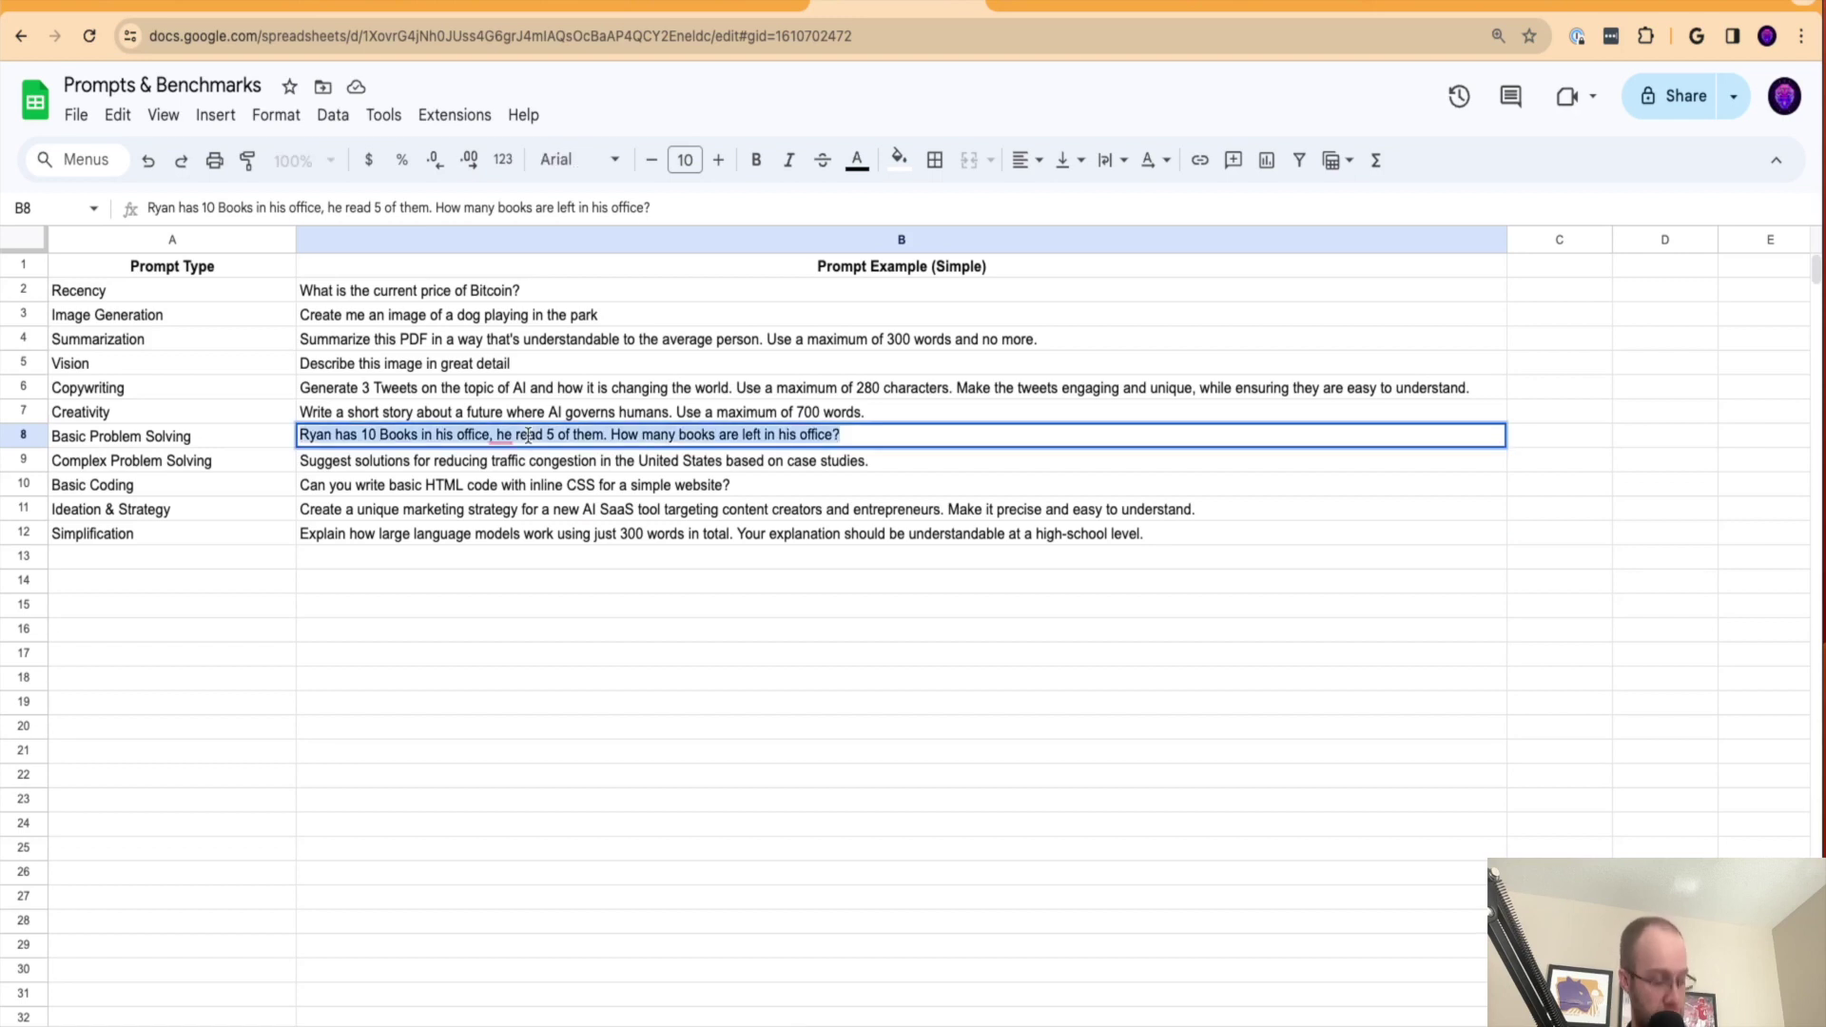
click(717, 585)
text(v)
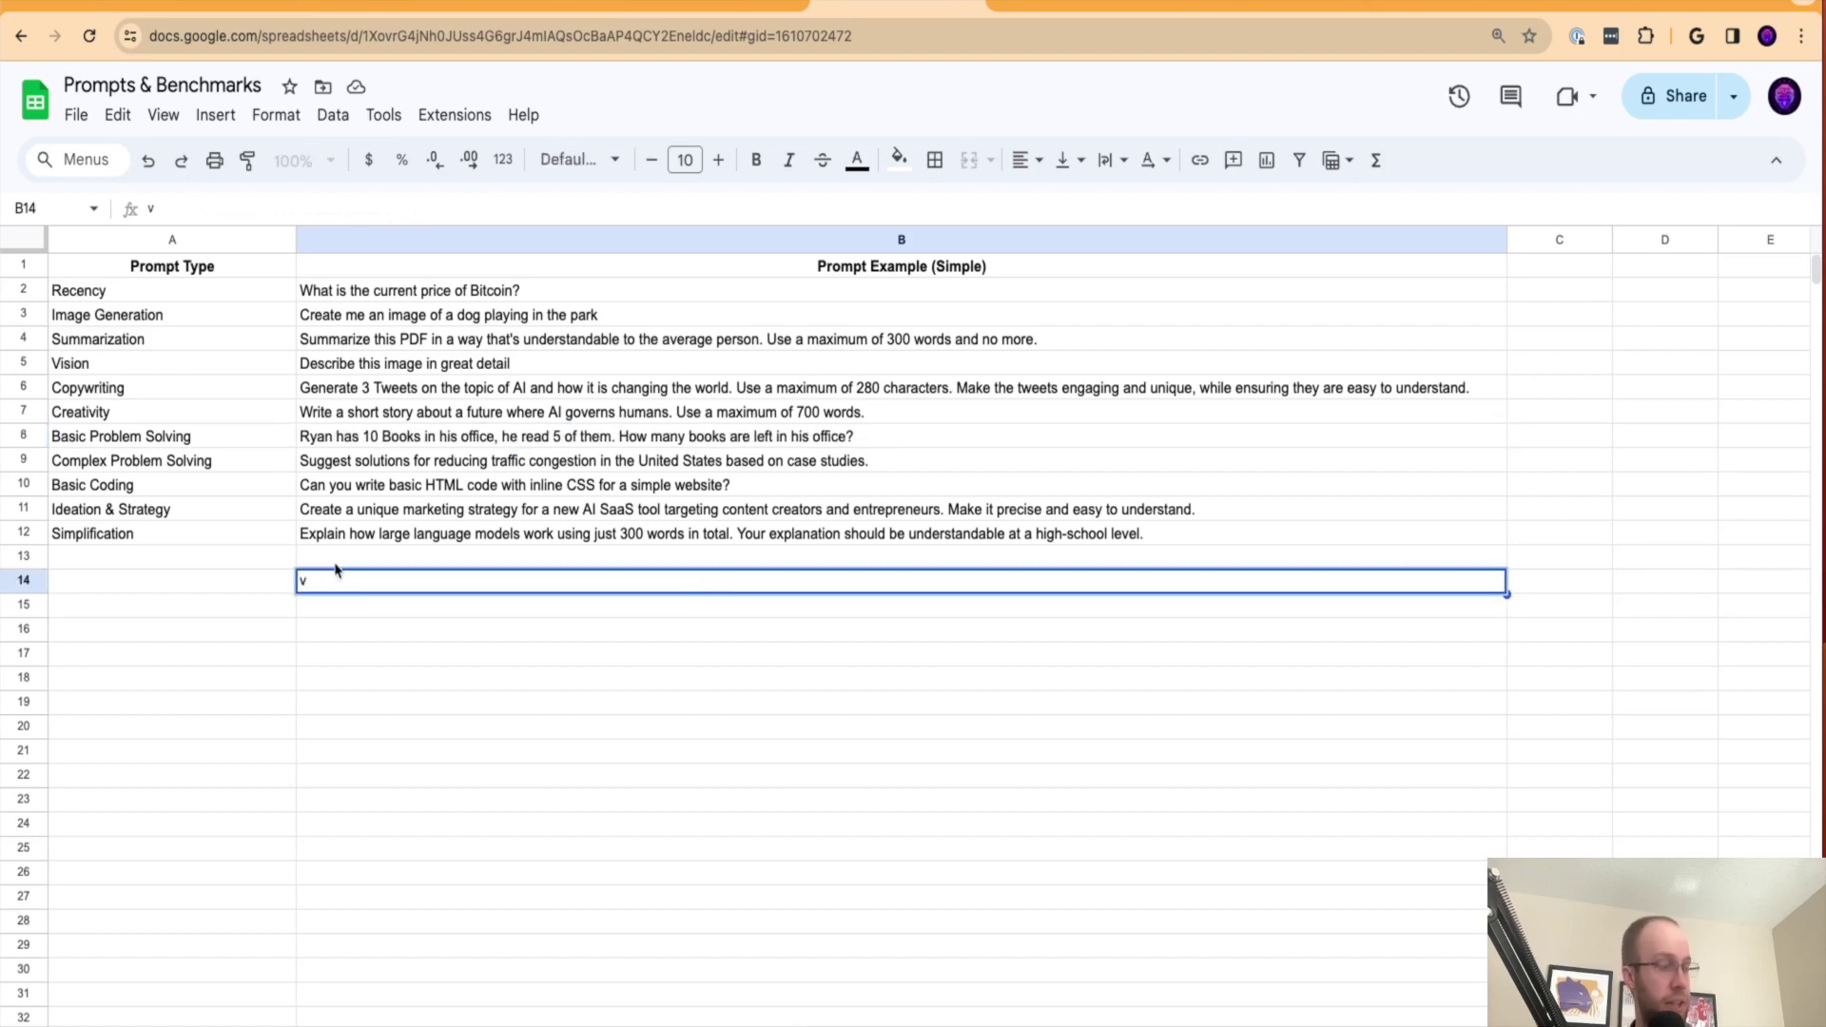
key(BackSpace)
click(413, 632)
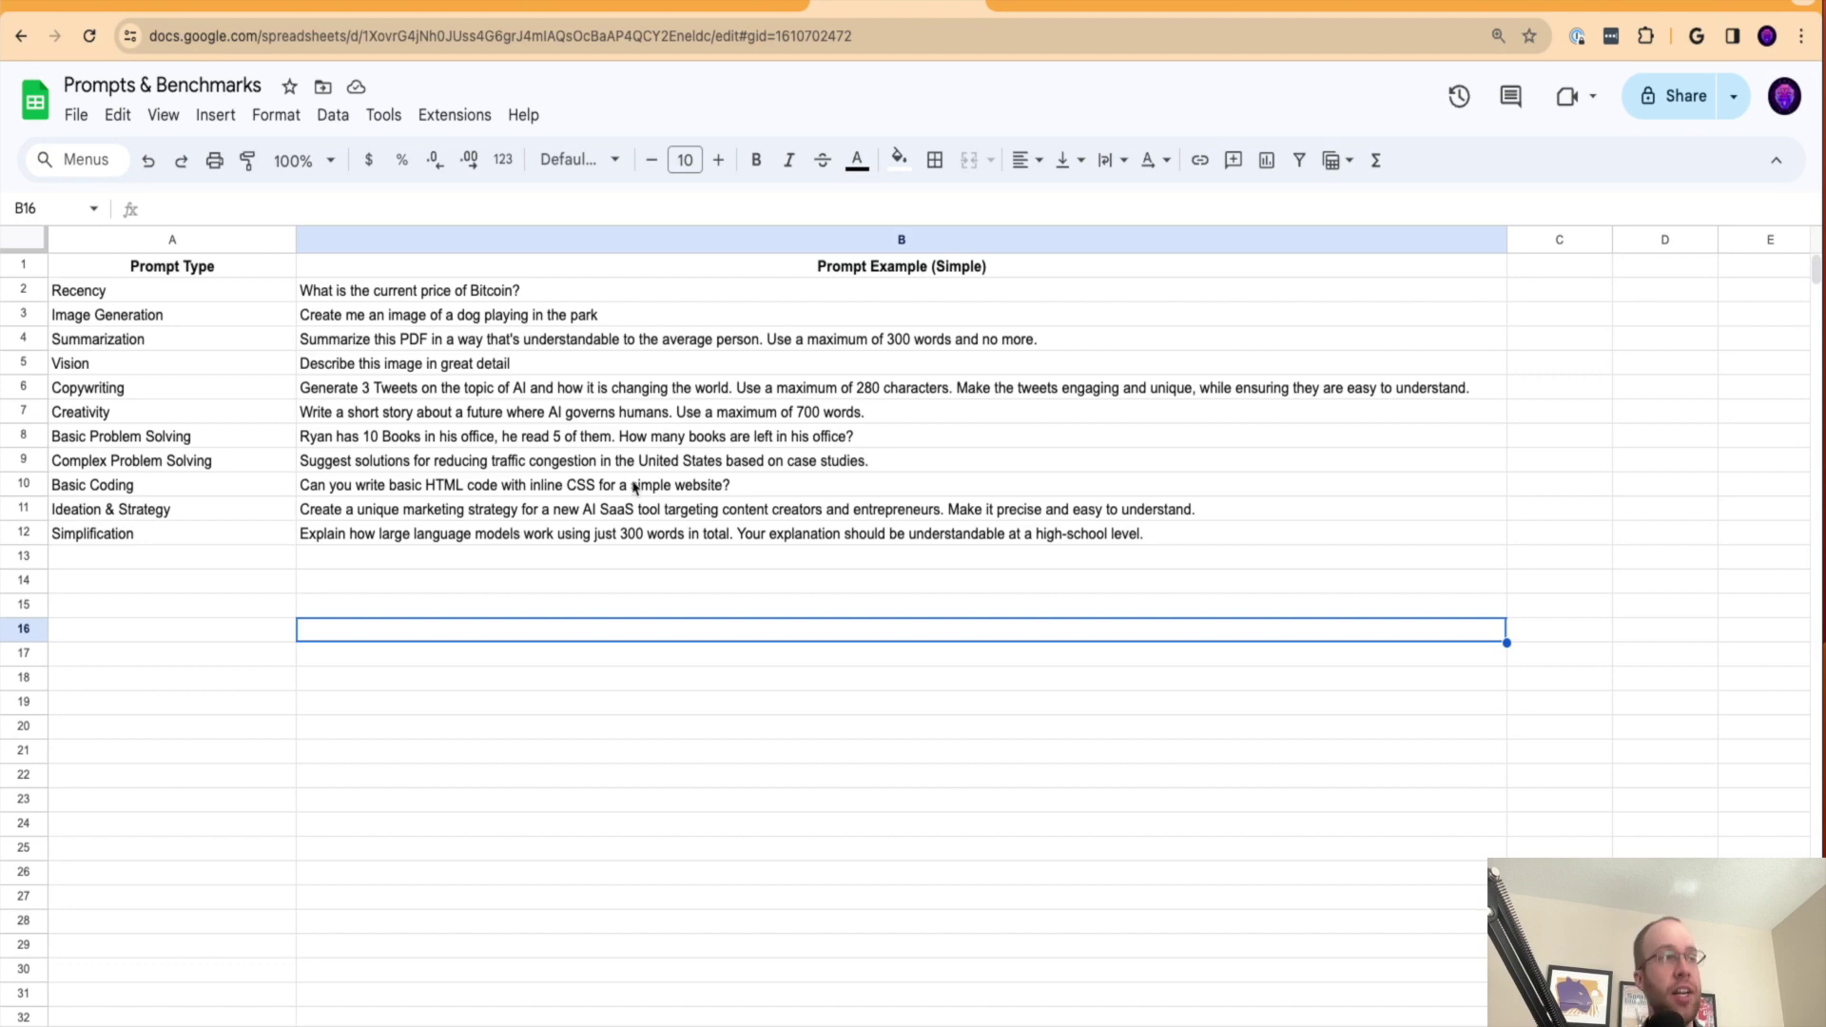
Step: In the four-panel ChatHub view, paste and send the books riddle to ChatGPT and Gemini
click(706, 10)
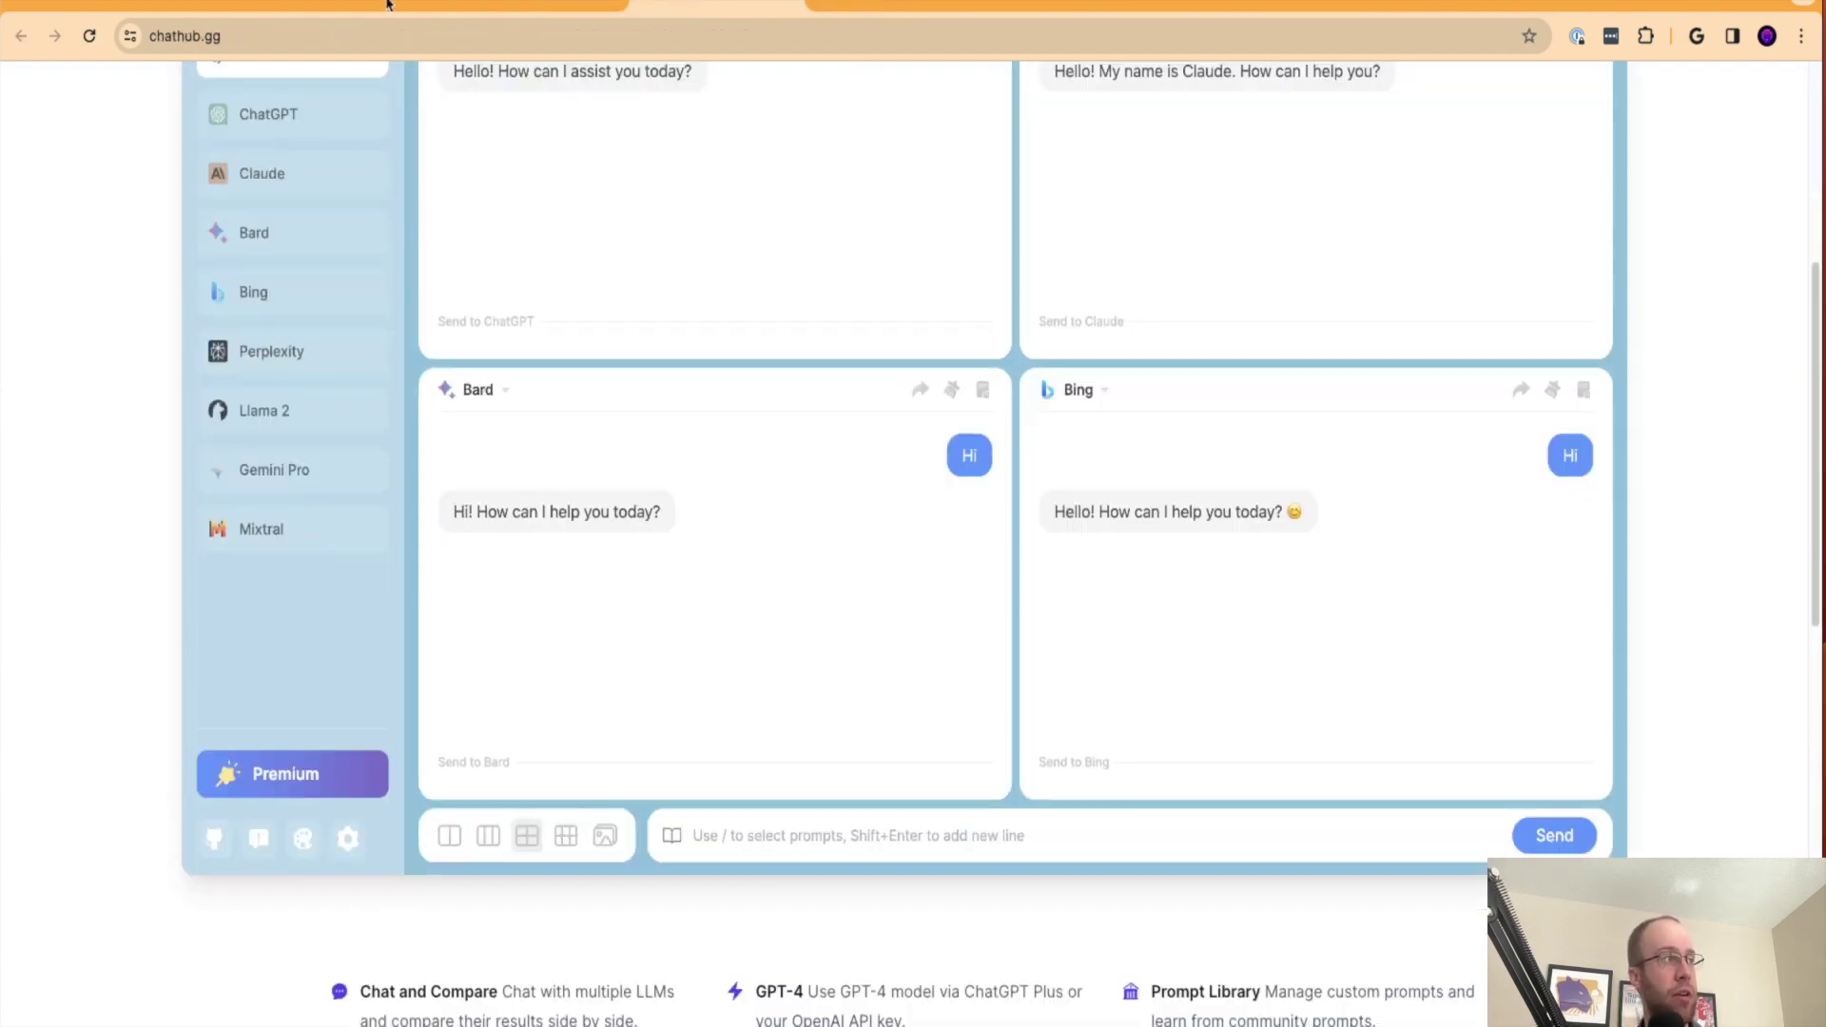
click(147, 5)
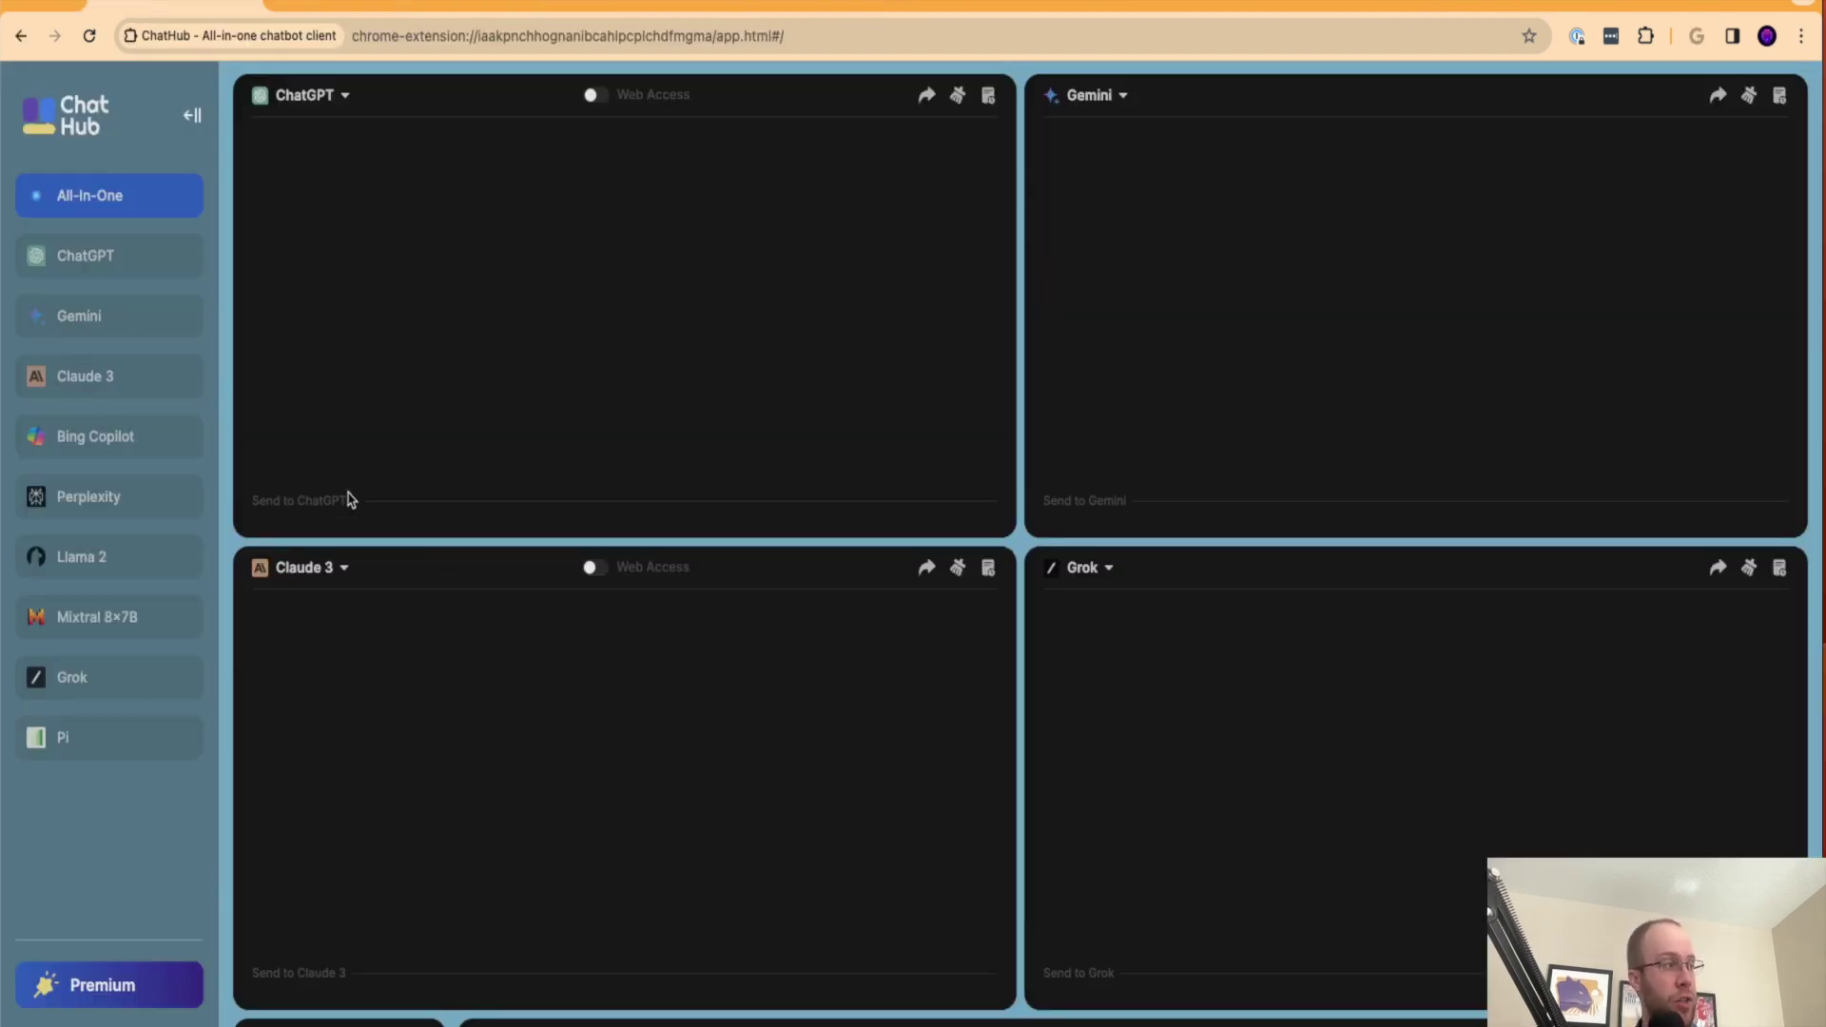
click(300, 511)
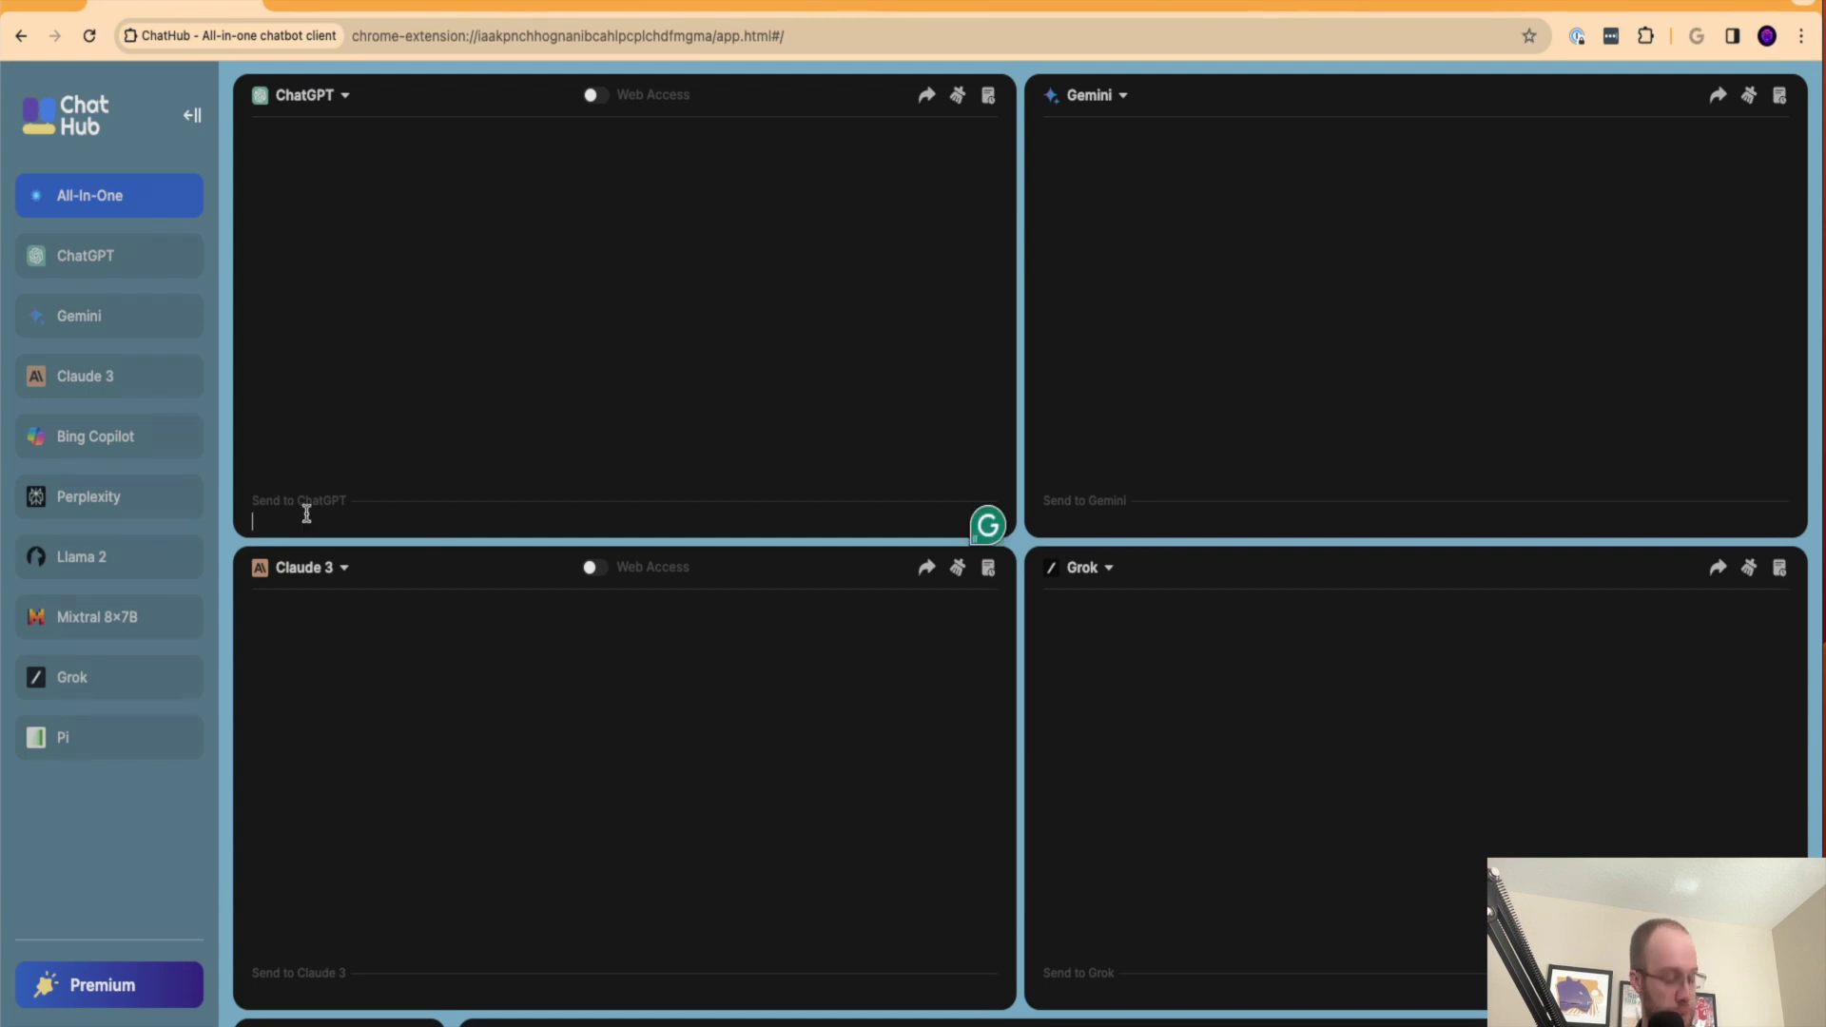
text(Ryan has 10 Books in his office, he read 5 of them. How many books are left in his office?)
key(Return)
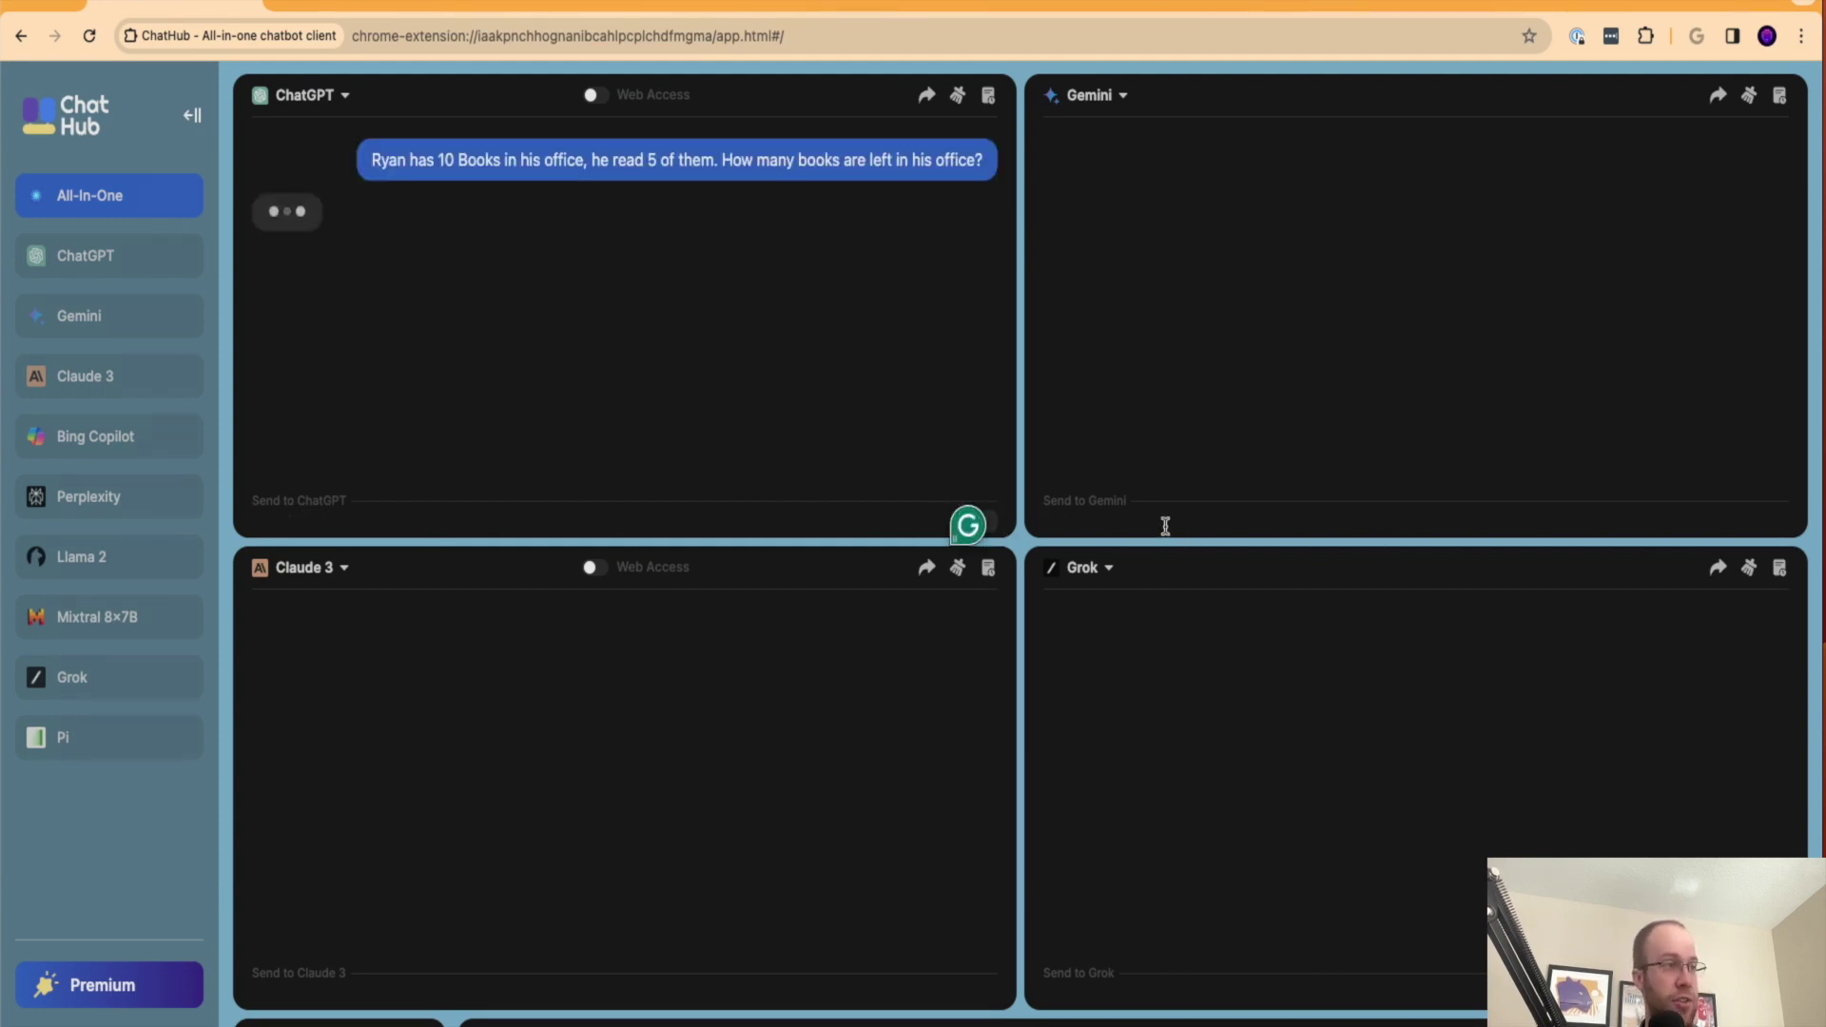
click(1151, 524)
text(Ryan has 10 Books in his office, he read 5 of them. How many books are left in his office?)
key(Return)
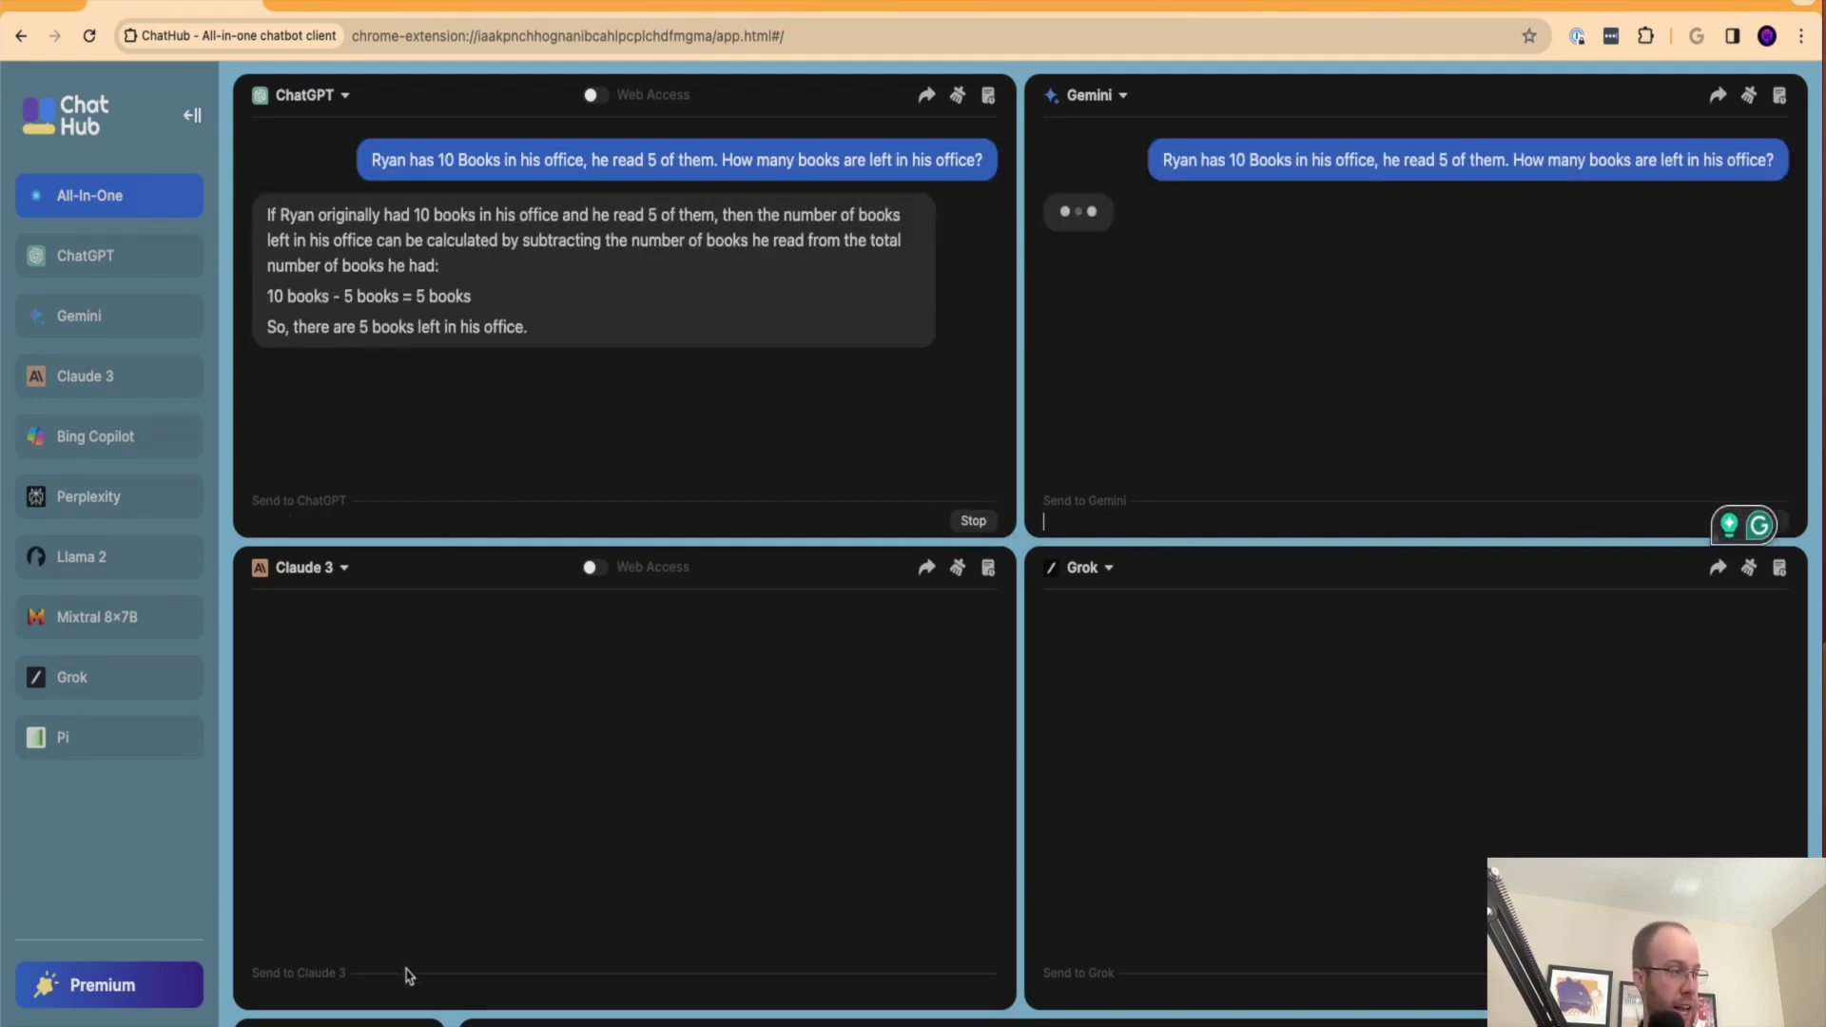
Step: Paste and send the books riddle to Claude 3 and Grok
click(399, 983)
text(Ryan has 10 Books in his office, he read 5 of them. How many books are left in his office?)
key(Return)
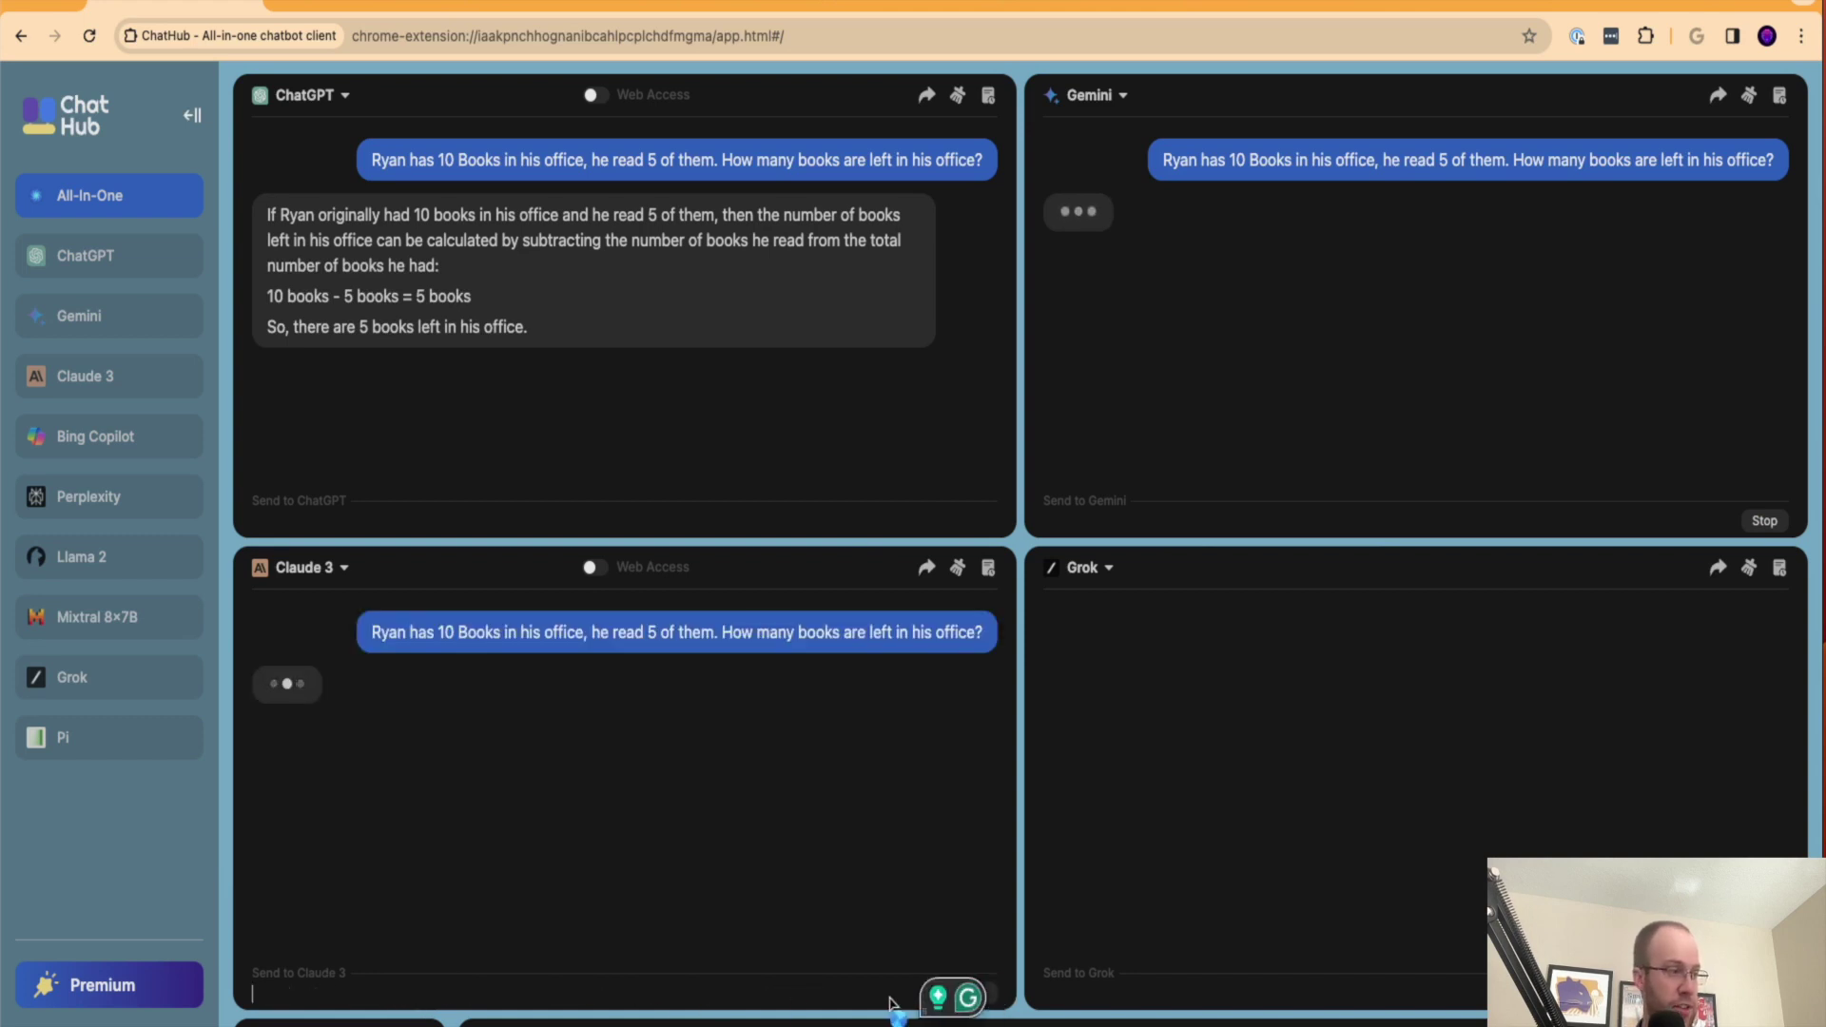
click(1074, 985)
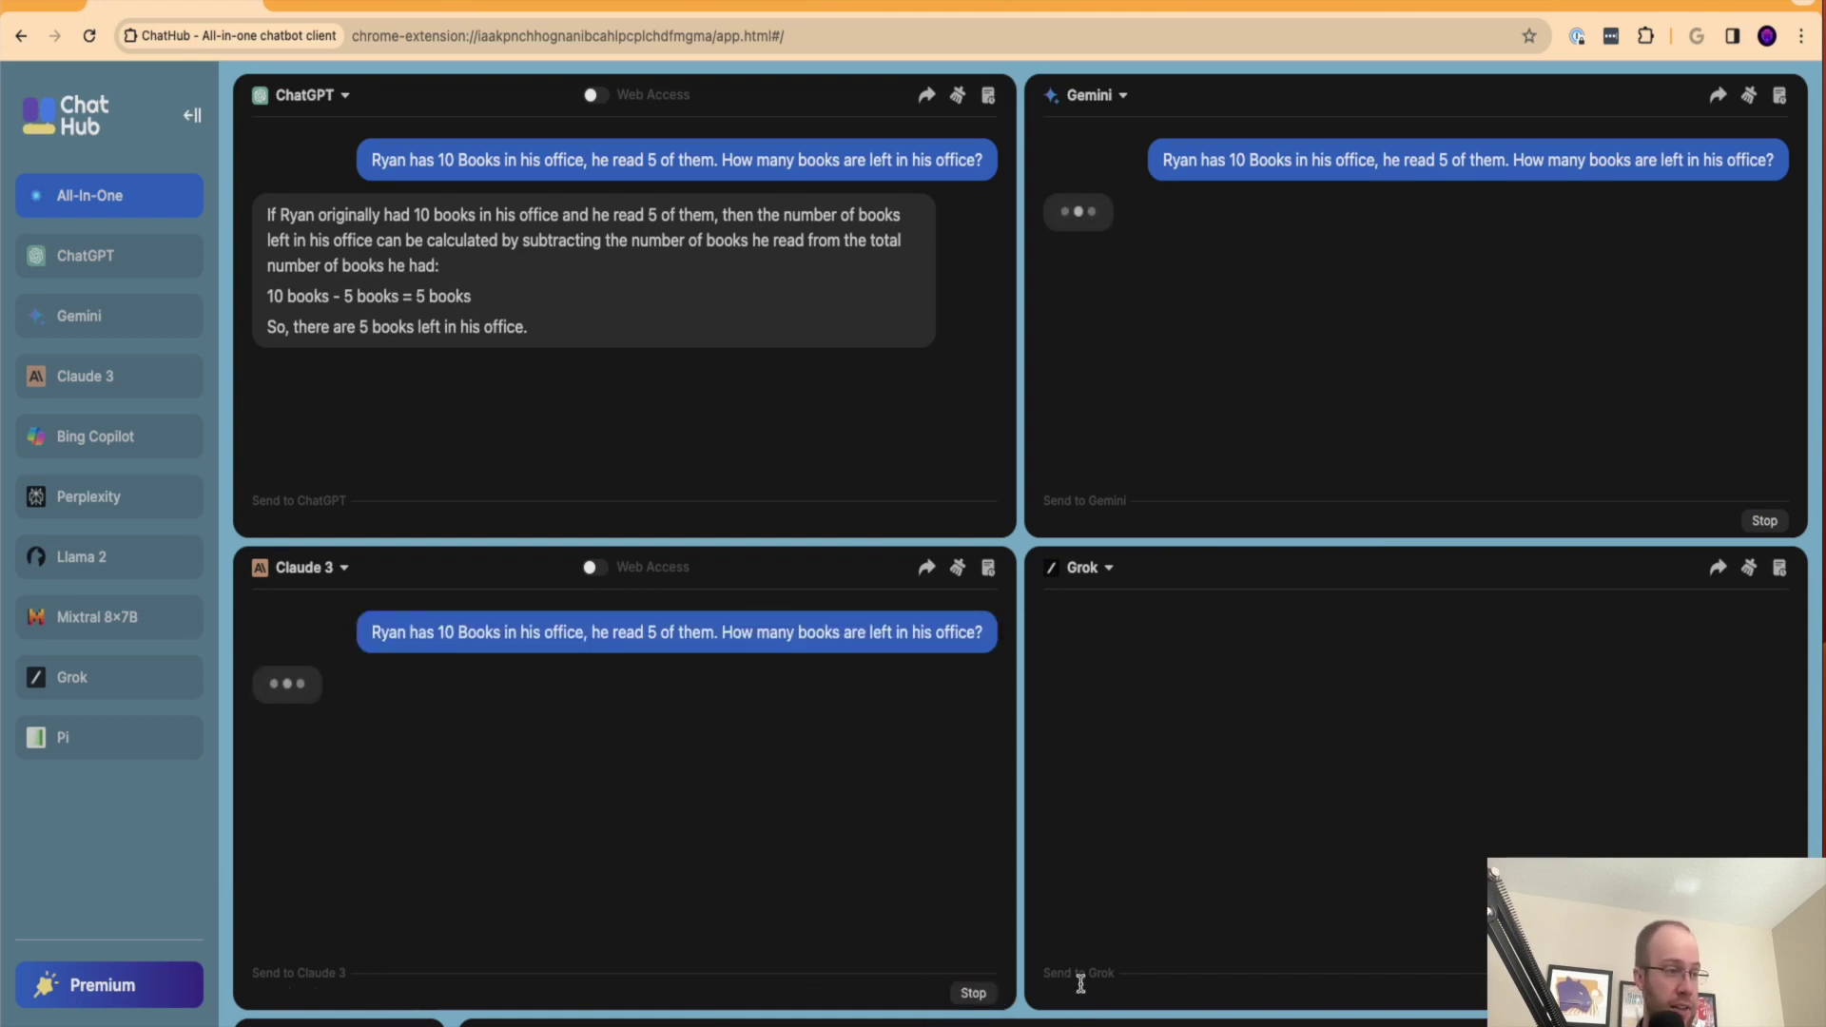
text(Ryan has 10 Books in his office, he read 5 of them. How many books are left in his office?)
key(Return)
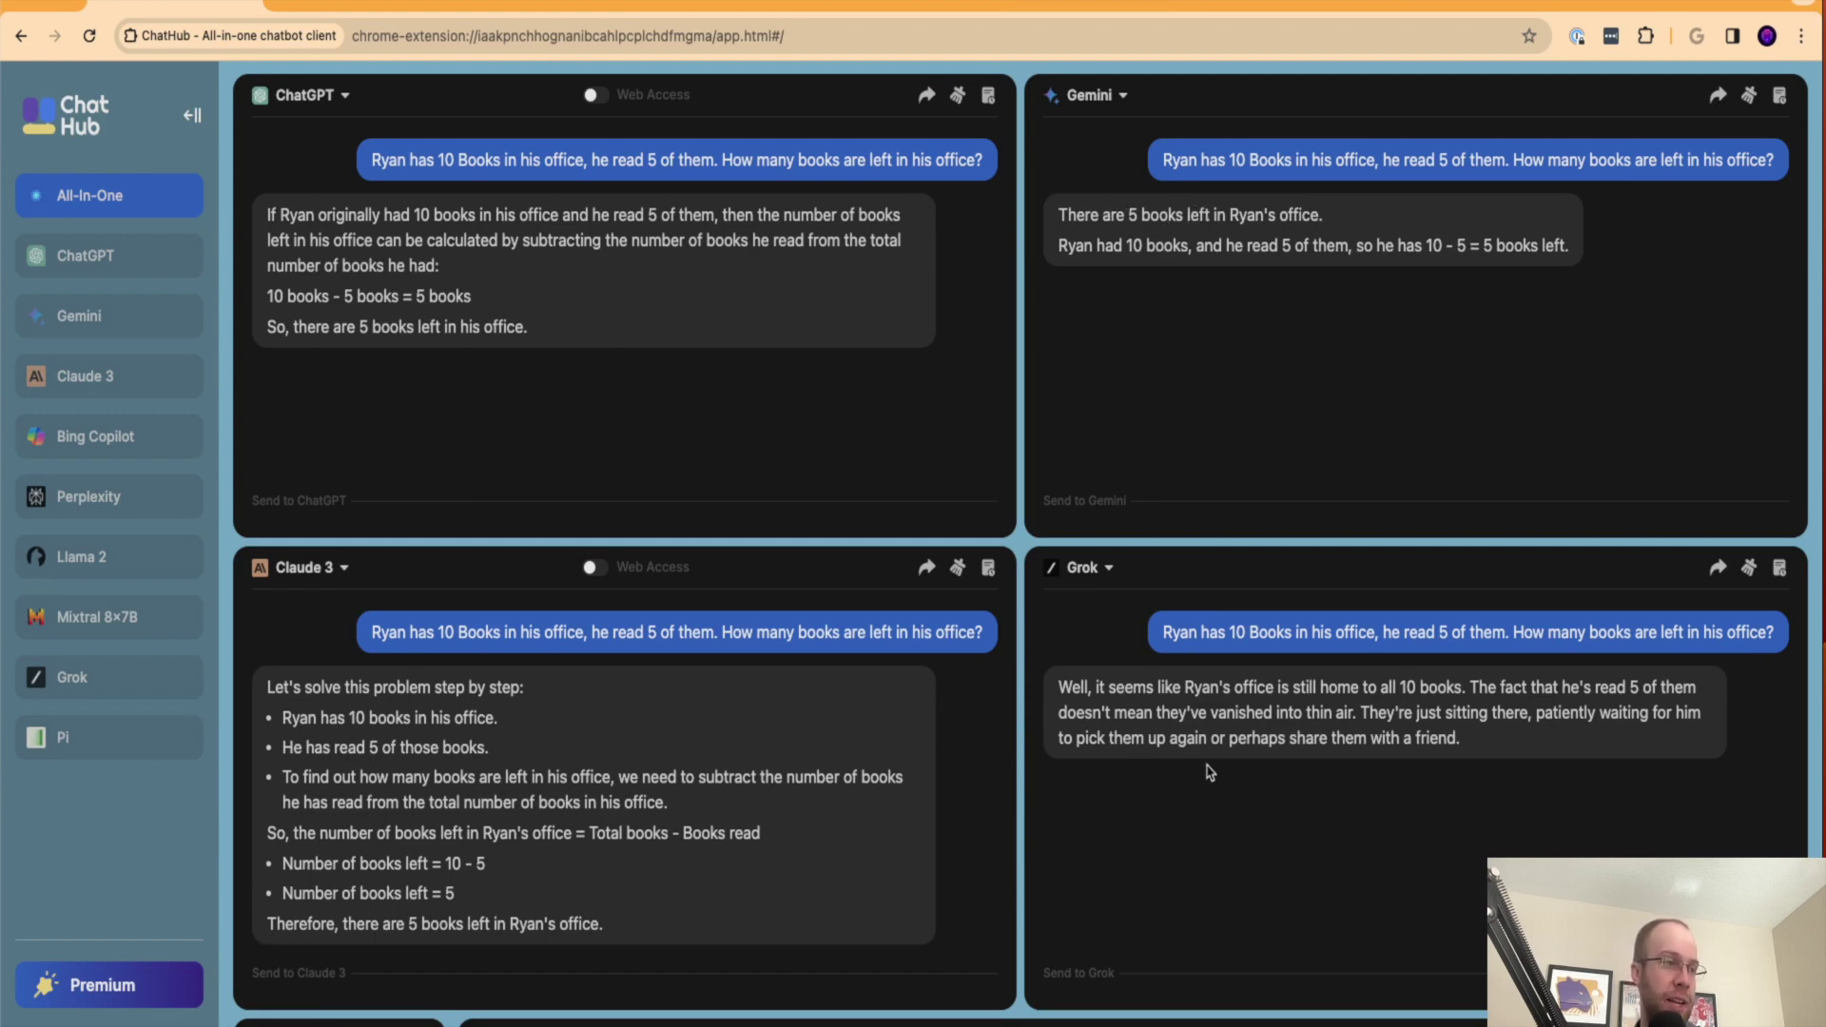
Step: Highlight Grok's reply insisting all 10 books remain, then clear the selection
drag(1245, 689, 1477, 740)
click(1470, 687)
click(1476, 739)
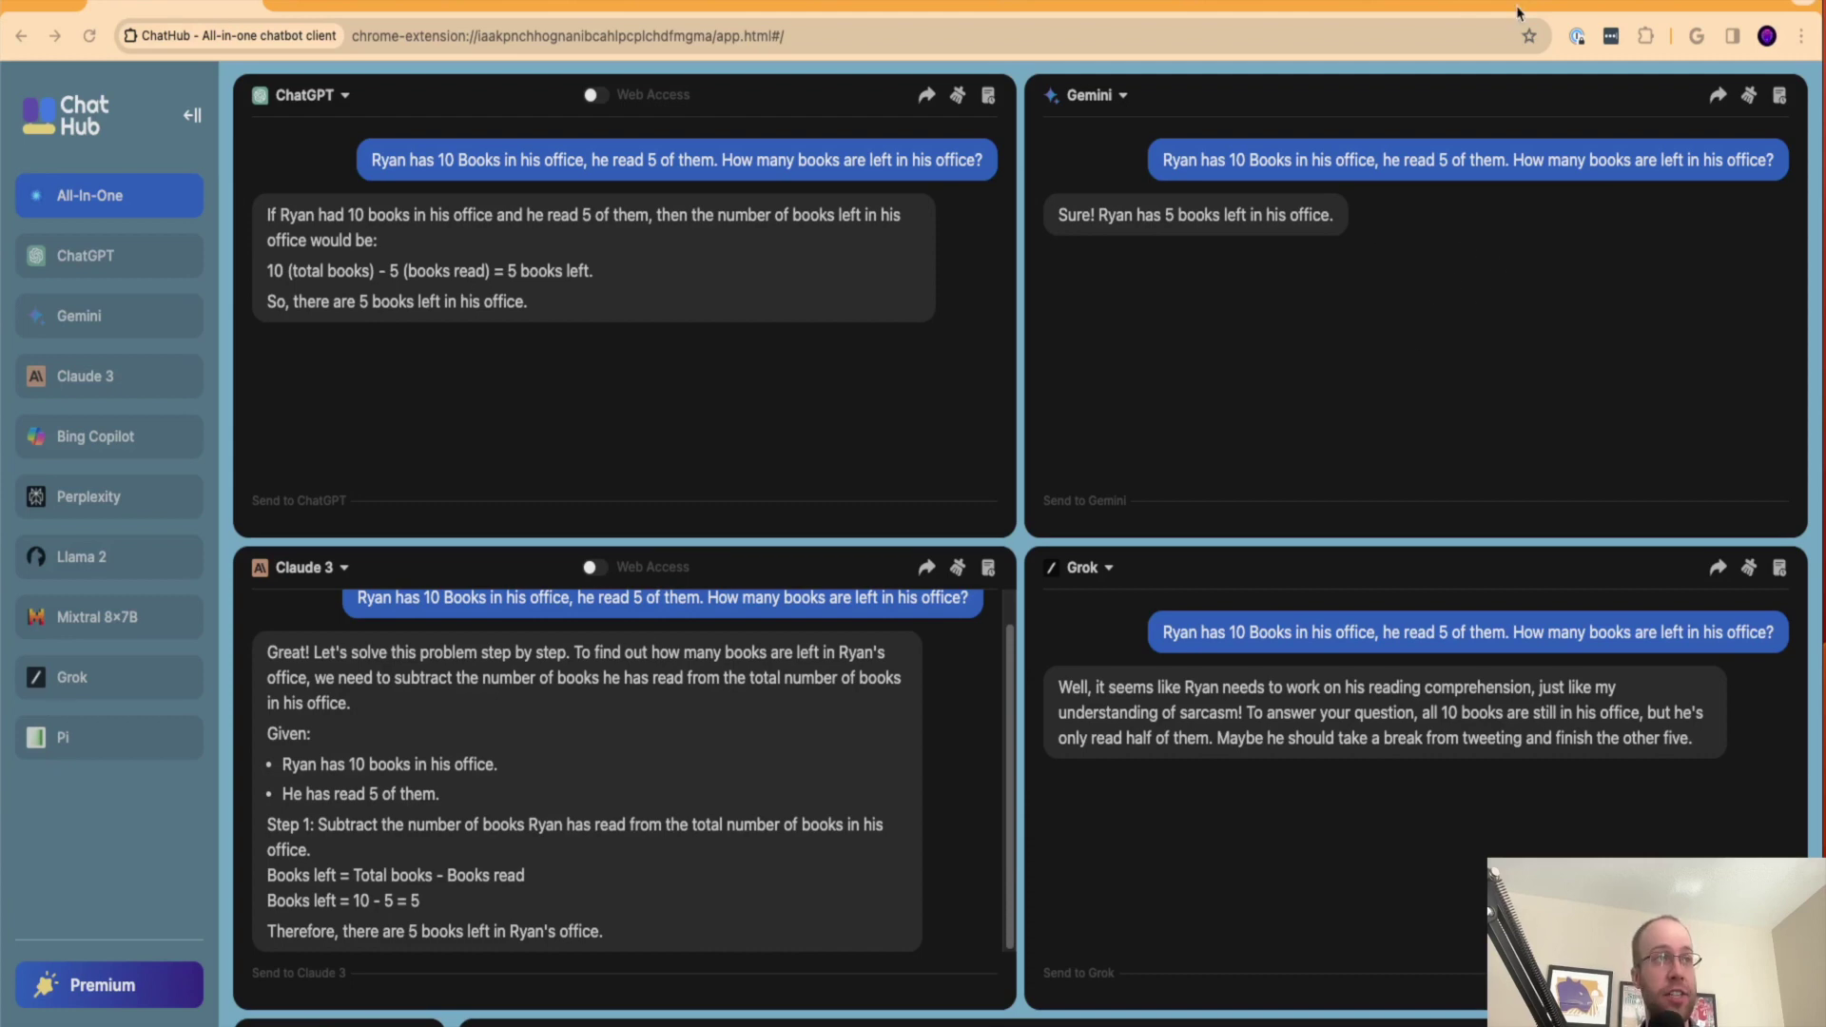
Step: Switch to the AI Insider Tips Videos page and scroll through its 258 videos
click(1436, 4)
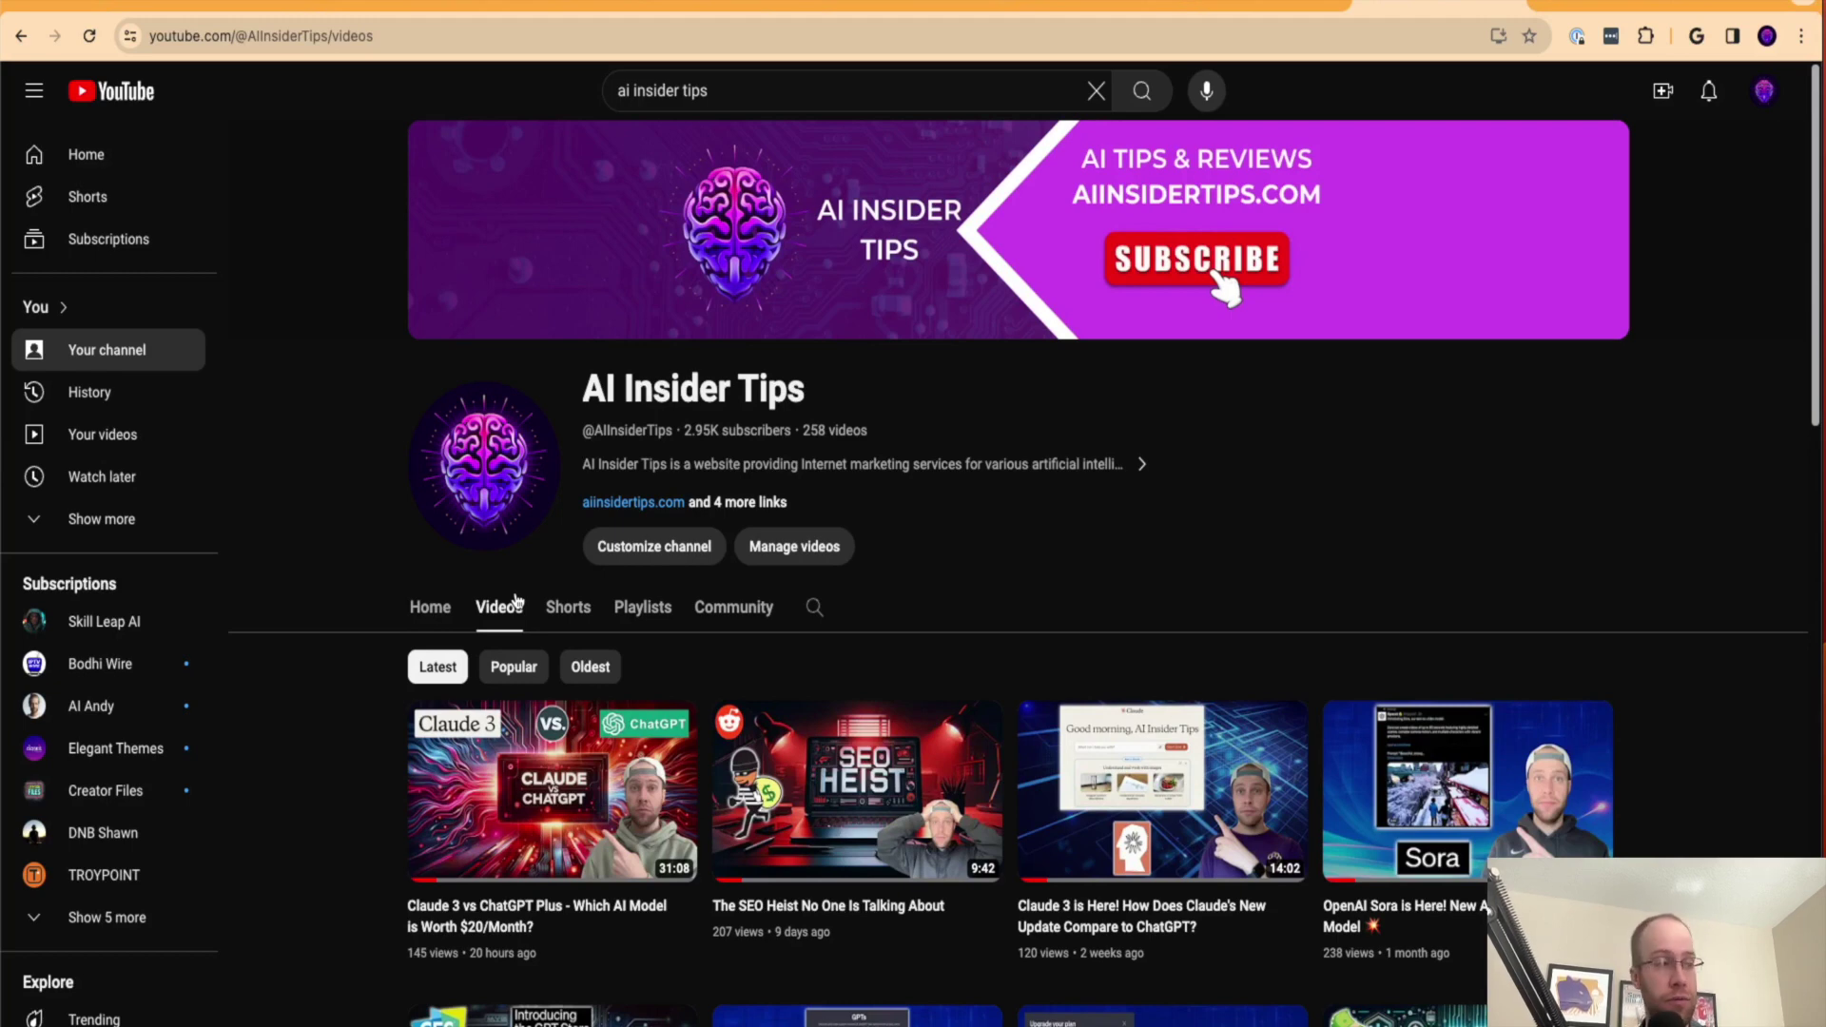
scroll(961, 514, down, 3)
scroll(947, 512, up, 2)
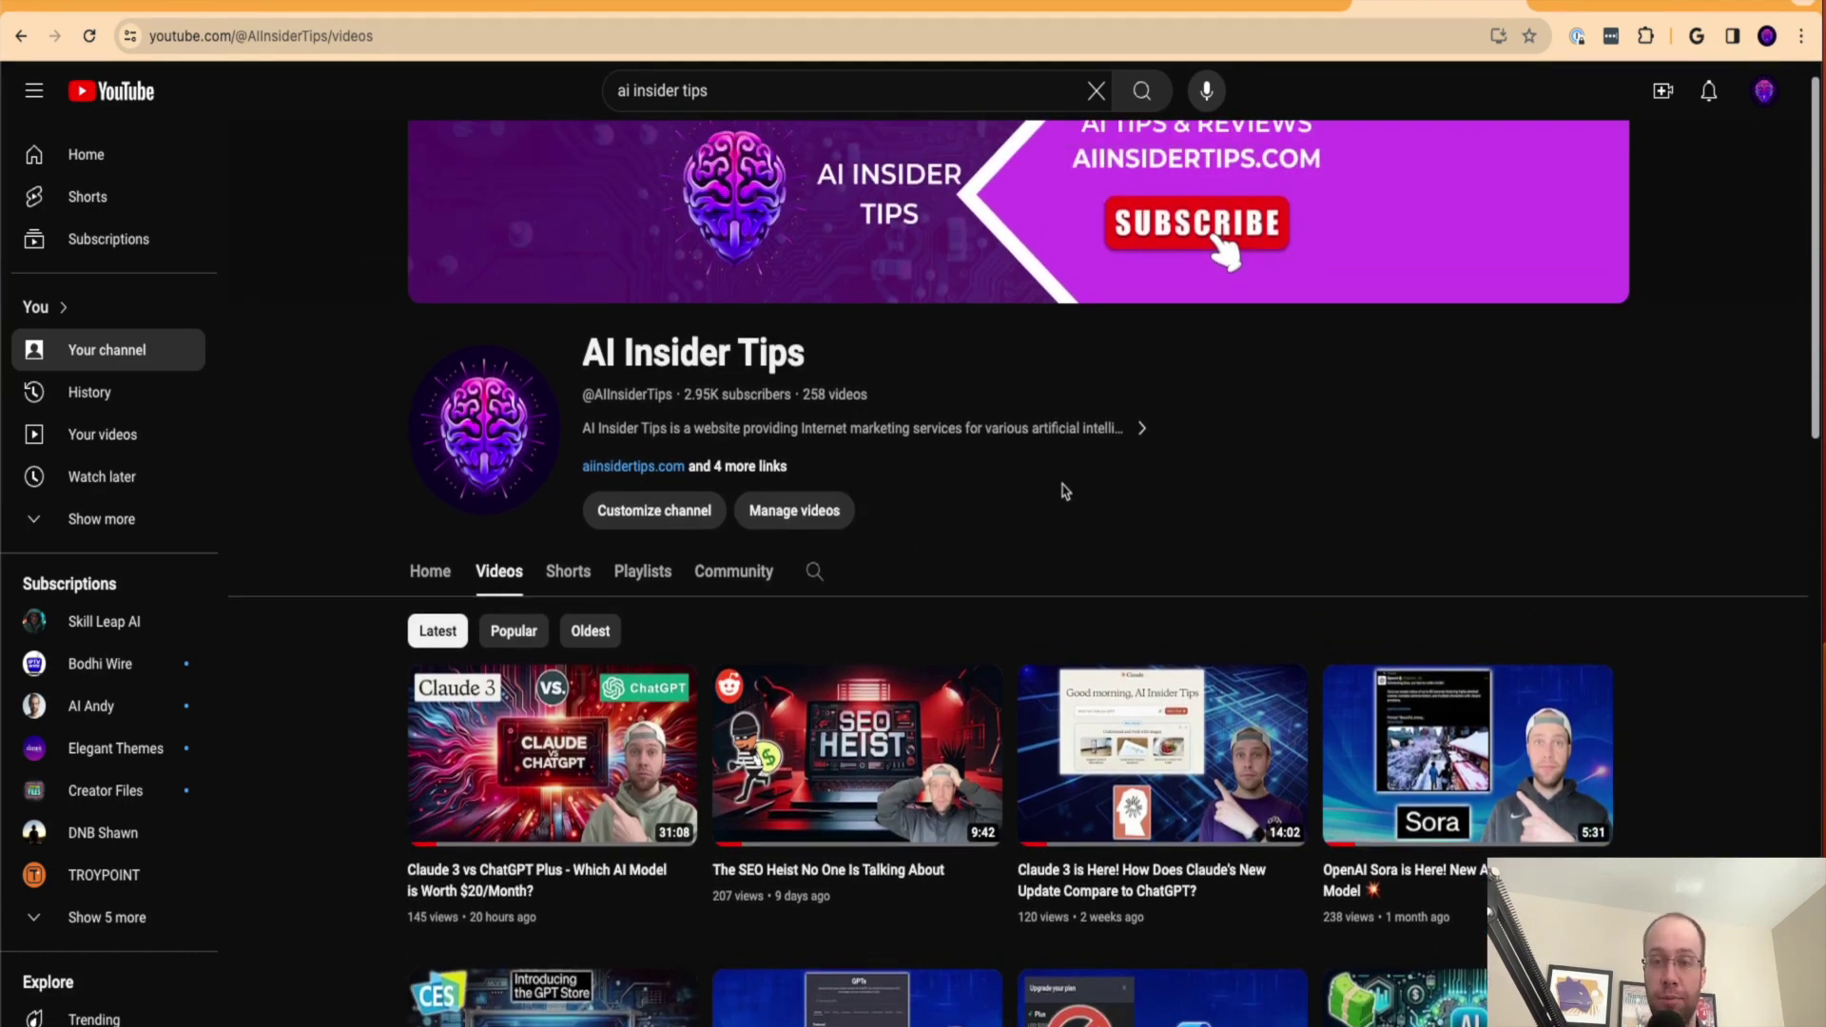
scroll(1096, 487, down, 2)
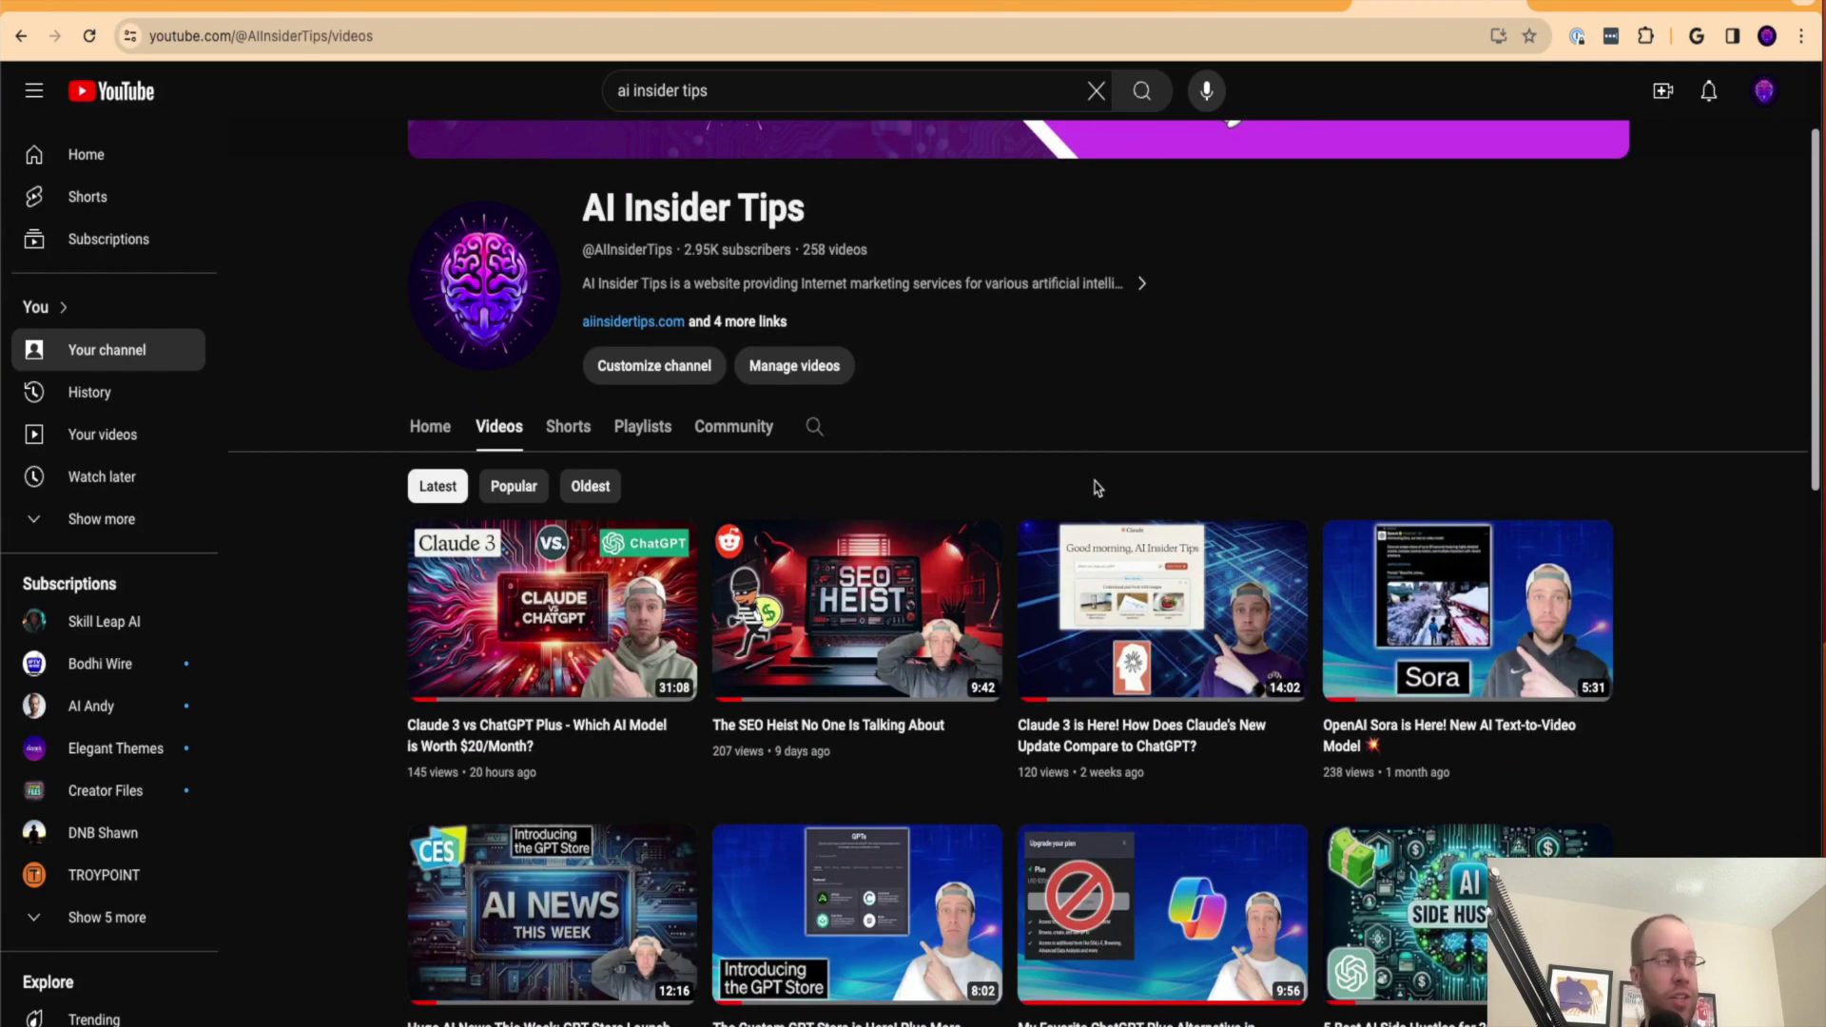
scroll(1099, 488, down, 3)
scroll(1271, 494, up, 5)
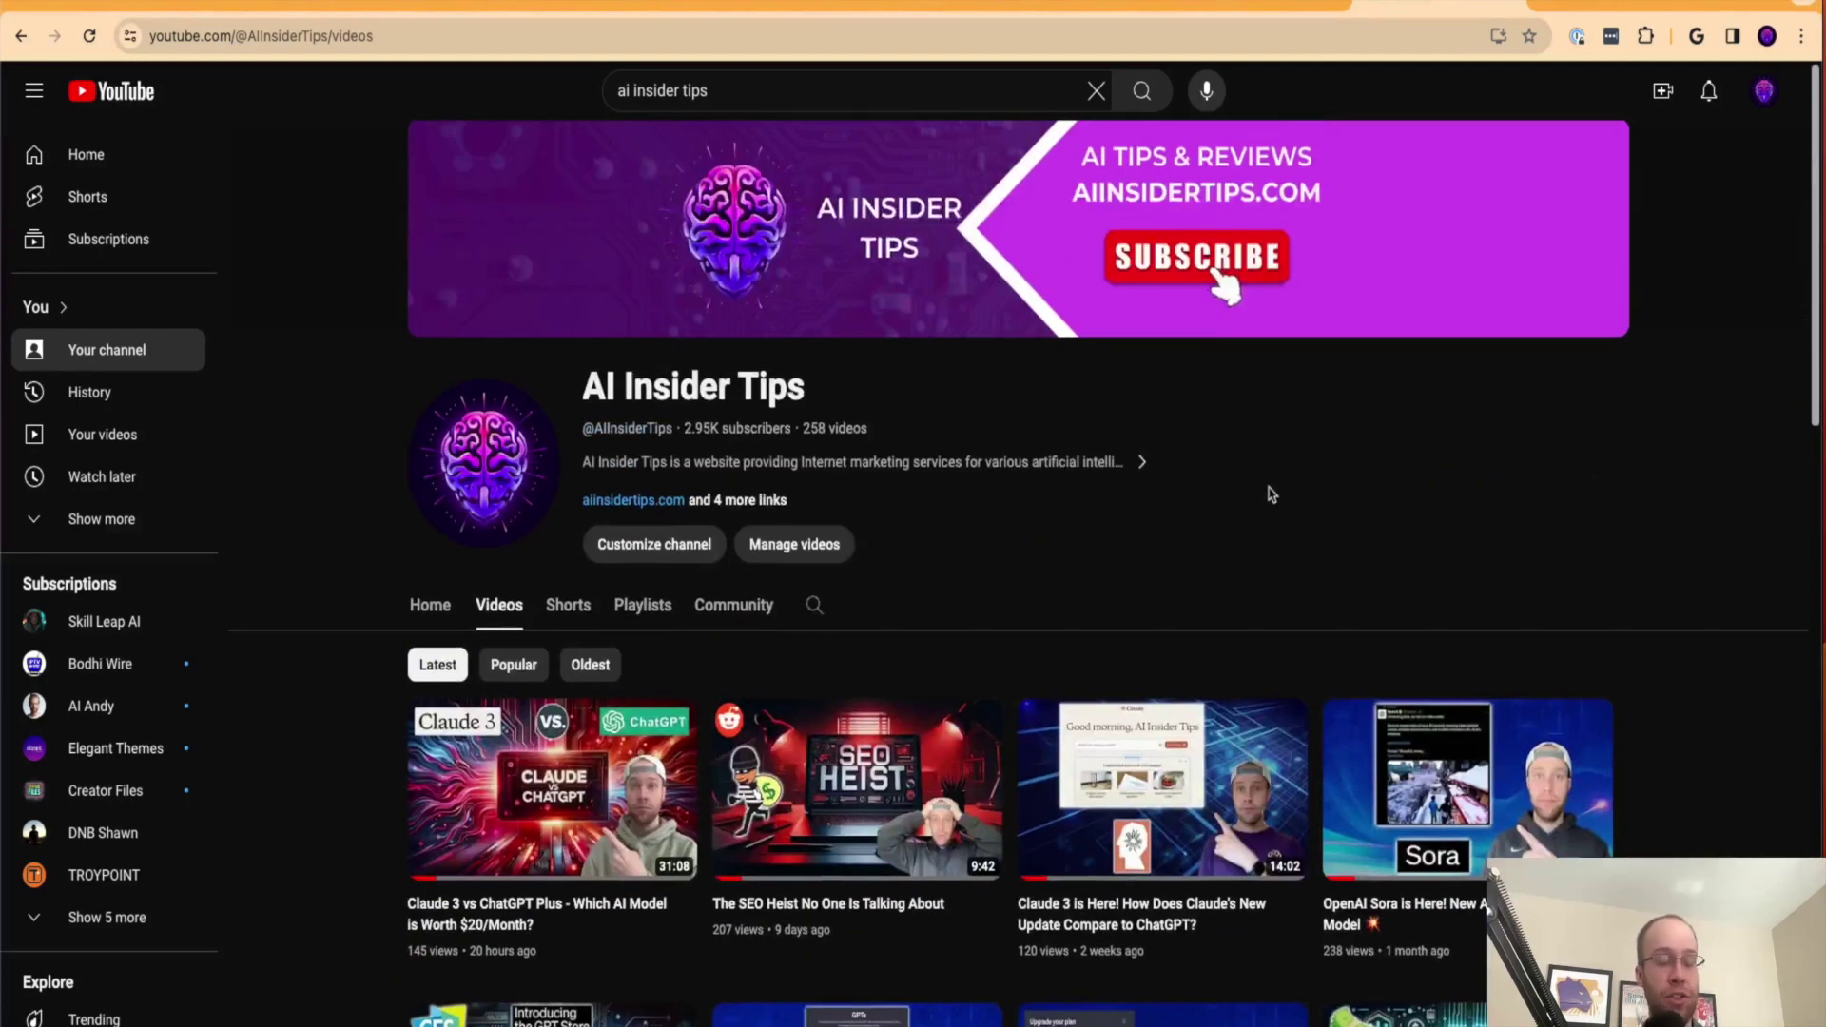